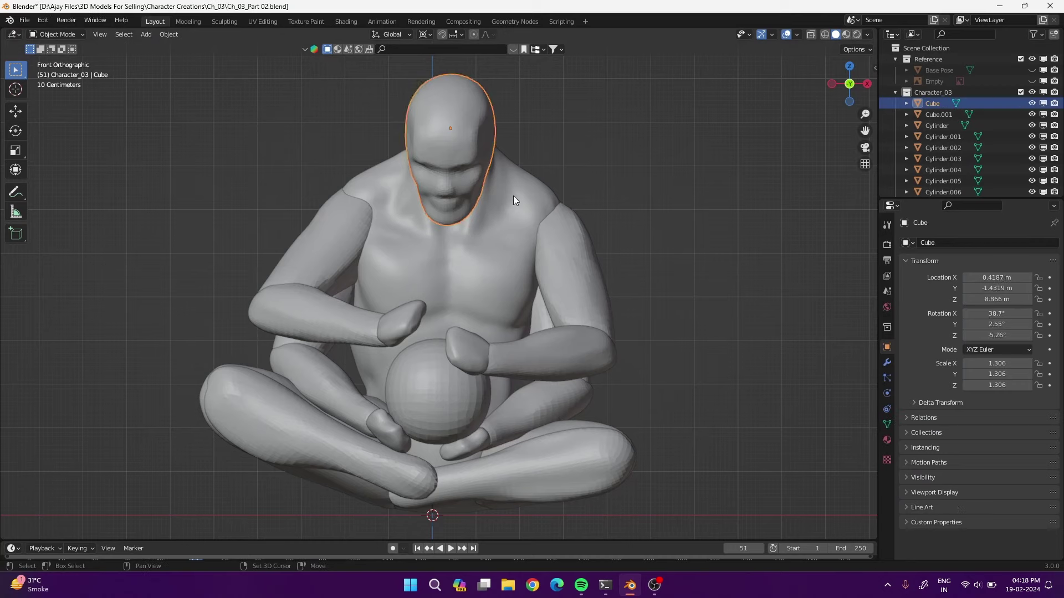
Isolate the head in local view and start sculpting it with a lower brush strength
key("KP_Divide")
left_click(224, 21)
key("Home")
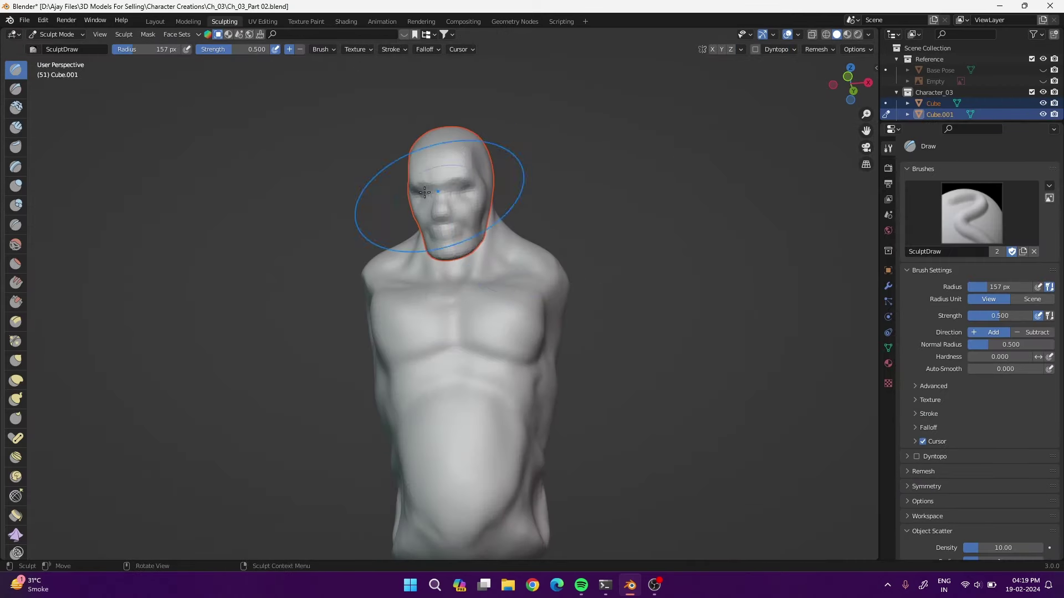
key("ctrl+Tab")
key("ctrl+Tab")
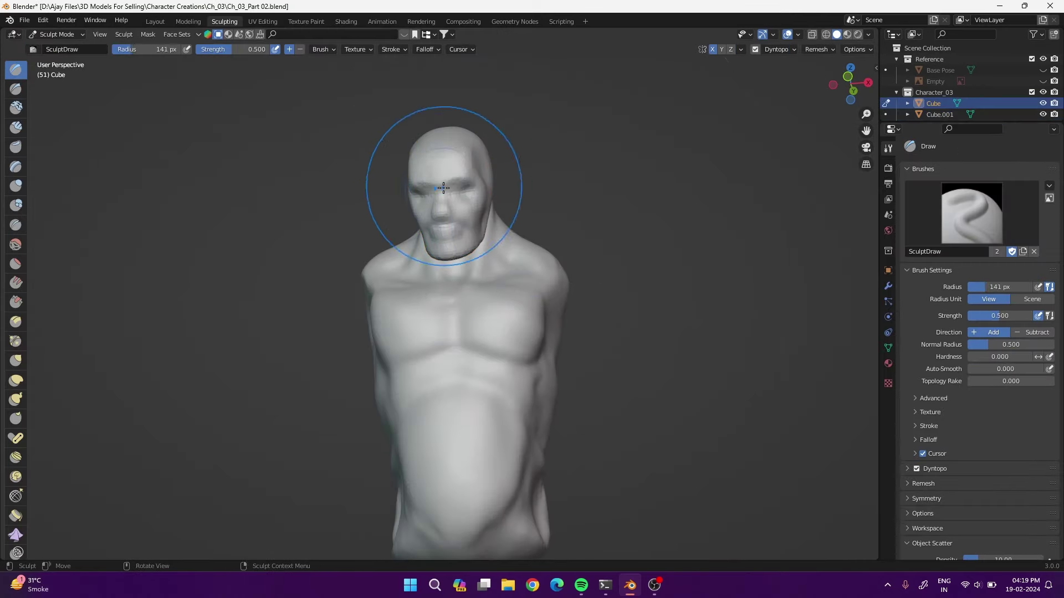
scroll(525, 169, "up", 3)
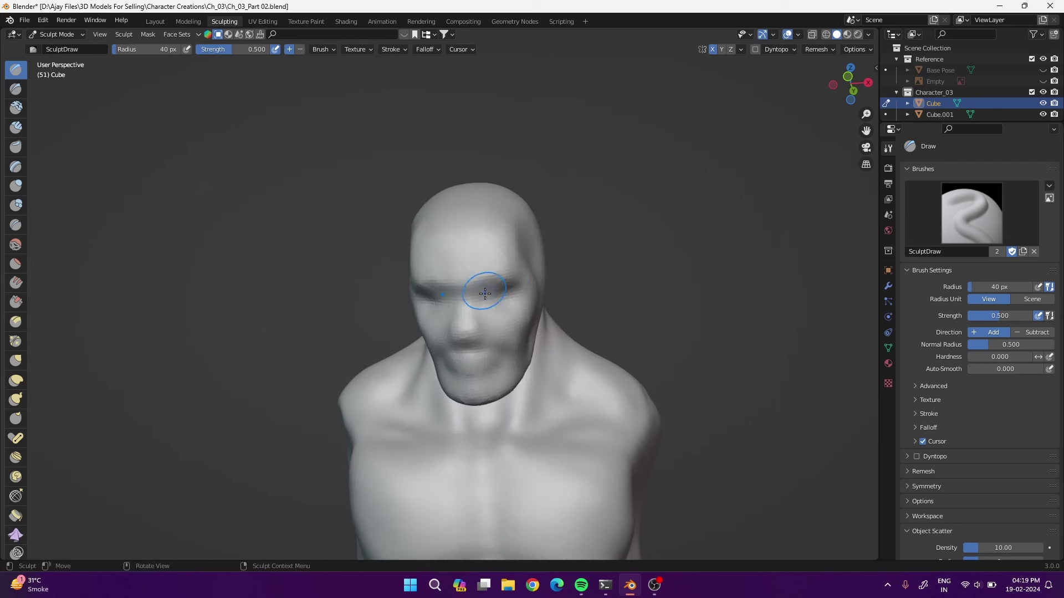
key("Return")
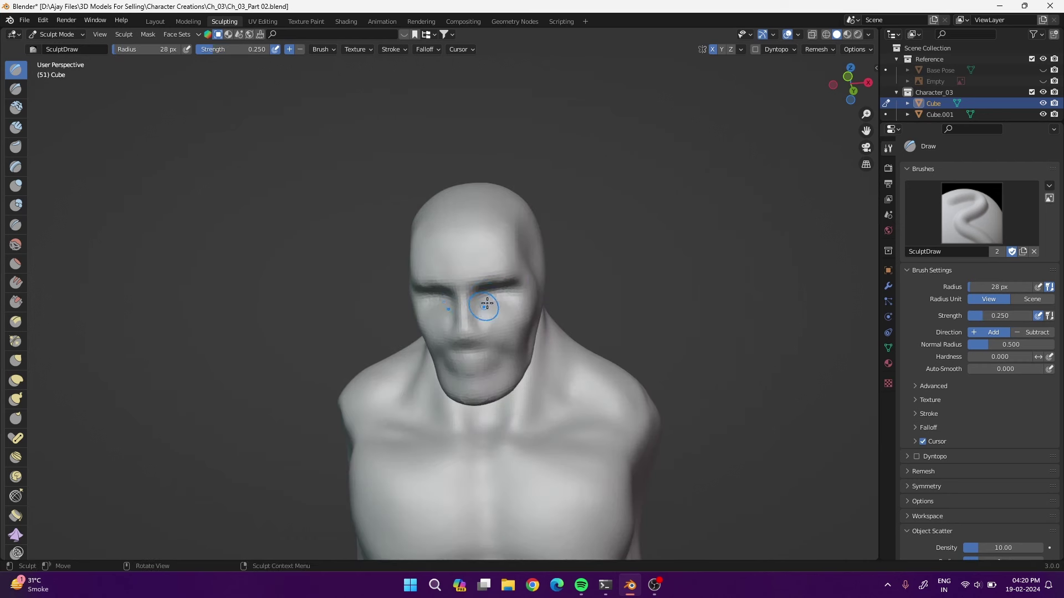
Build the nose out below the brows with Clay Strips and dynamic topology
key("c")
key("r")
key("Escape")
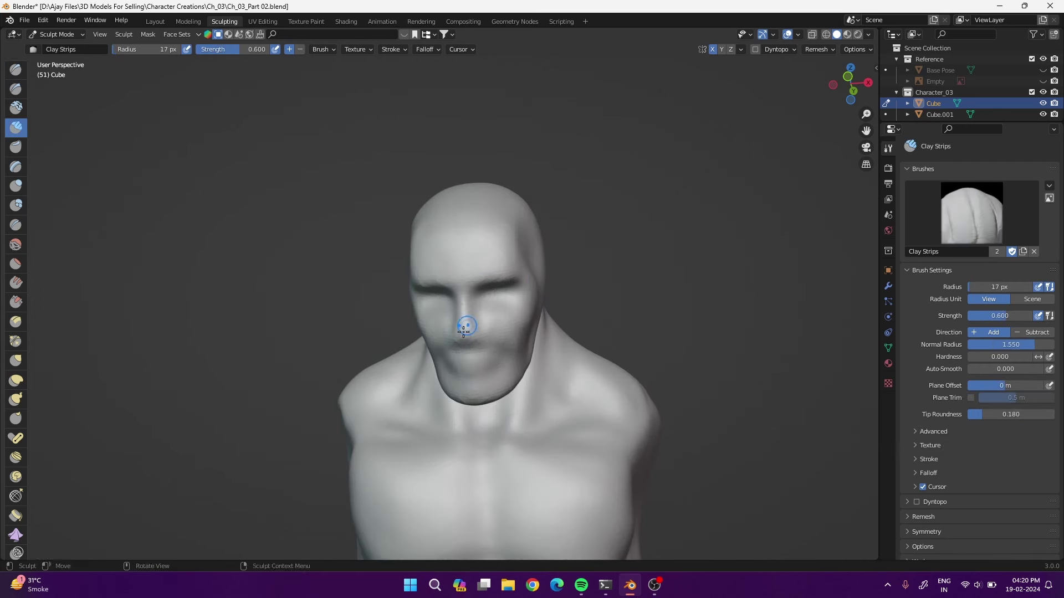
middle_click_drag(479, 334, 655, 226)
key("ctrl+d")
key("ctrl+z")
left_click(796, 49)
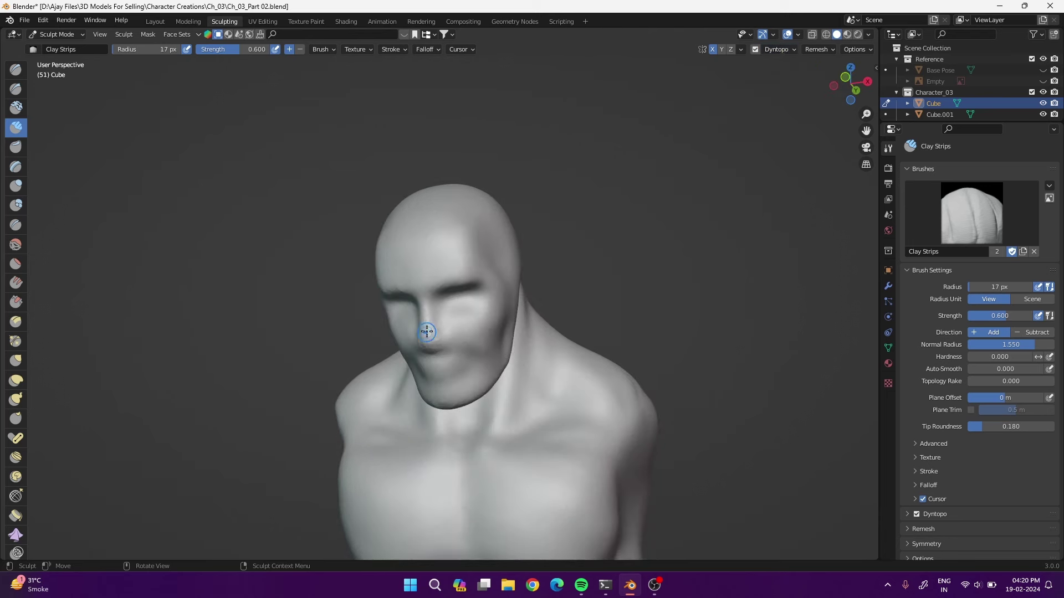
left_click(796, 49)
Add a Clay Strips ridge along the nose bridge, viewed in profile
scroll(554, 255, "up", 4)
mouse_move(526, 277)
middle_mouse_down()
mouse_move(457, 309)
mouse_move(545, 307)
middle_mouse_up()
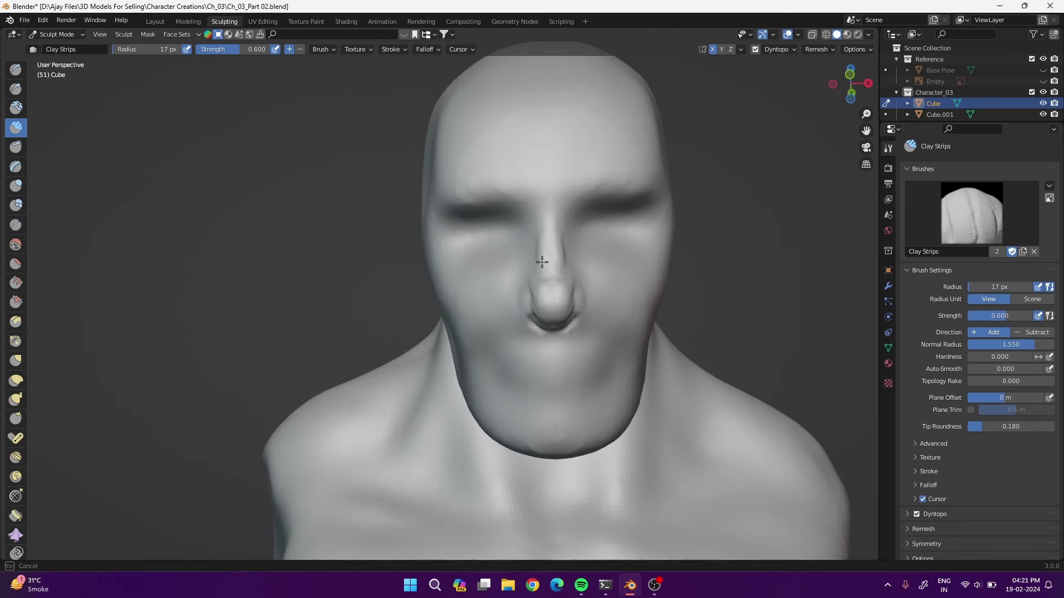
middle_click_drag(542, 262, 749, 236)
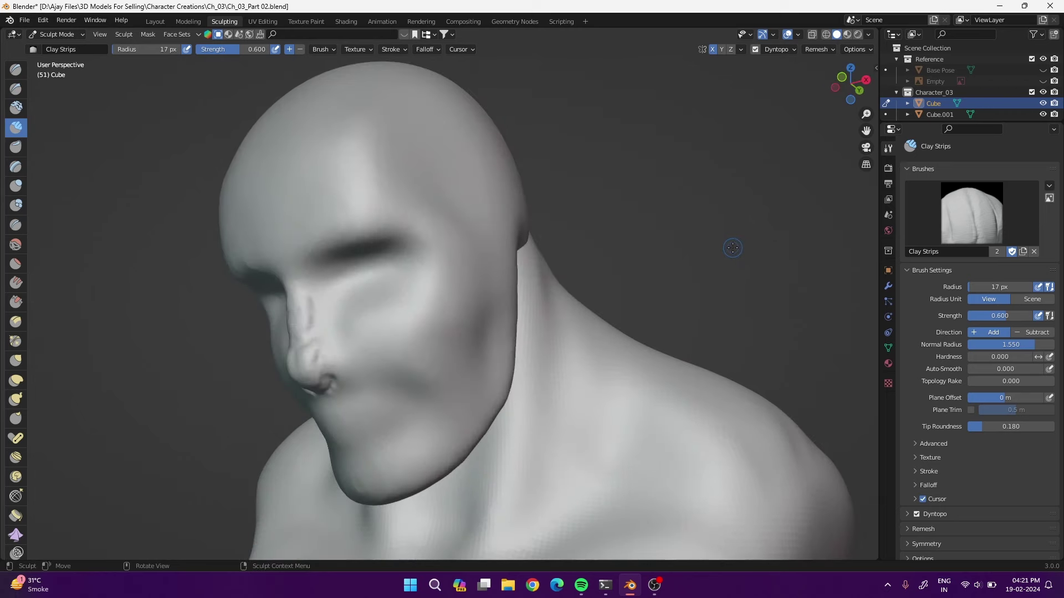
left_click(15, 380)
mouse_move(267, 330)
middle_mouse_down()
mouse_move(177, 421)
mouse_move(575, 208)
middle_mouse_up()
key("f")
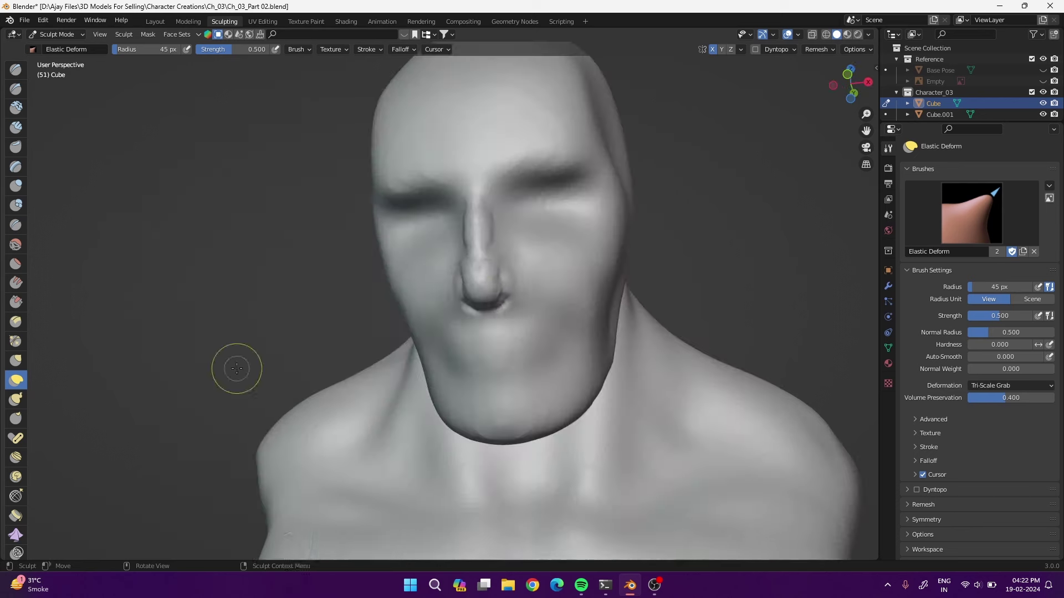
left_click(16, 128)
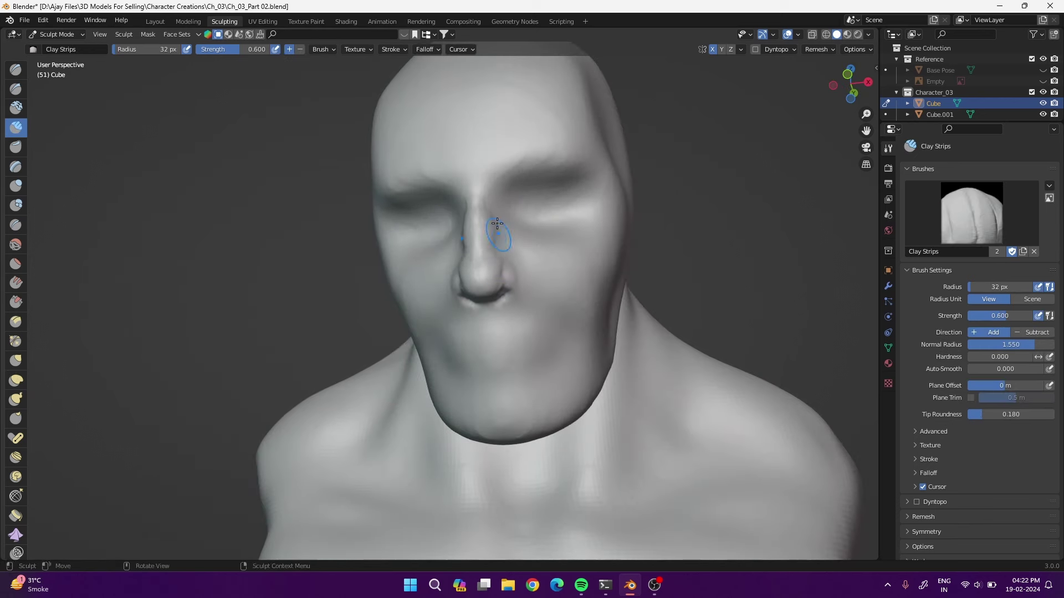
left_click_drag(498, 244, 491, 180)
Paint a mask across the mouth area with a smaller brush
key("f")
left_click(474, 260)
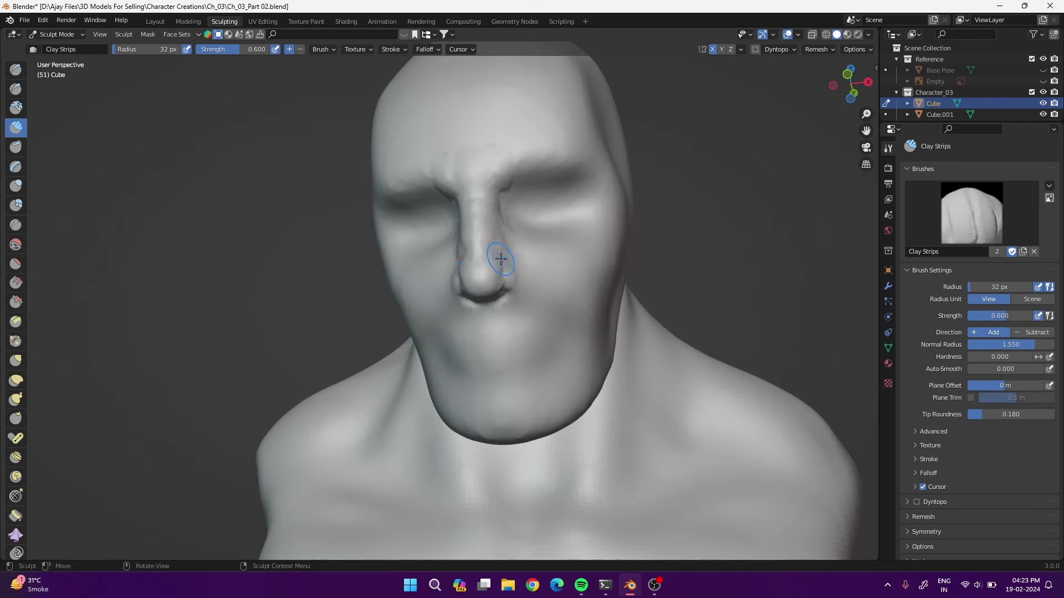
mouse_move(476, 274)
middle_mouse_down("shift")
mouse_move(472, 126)
mouse_move(520, 179)
middle_mouse_up("shift")
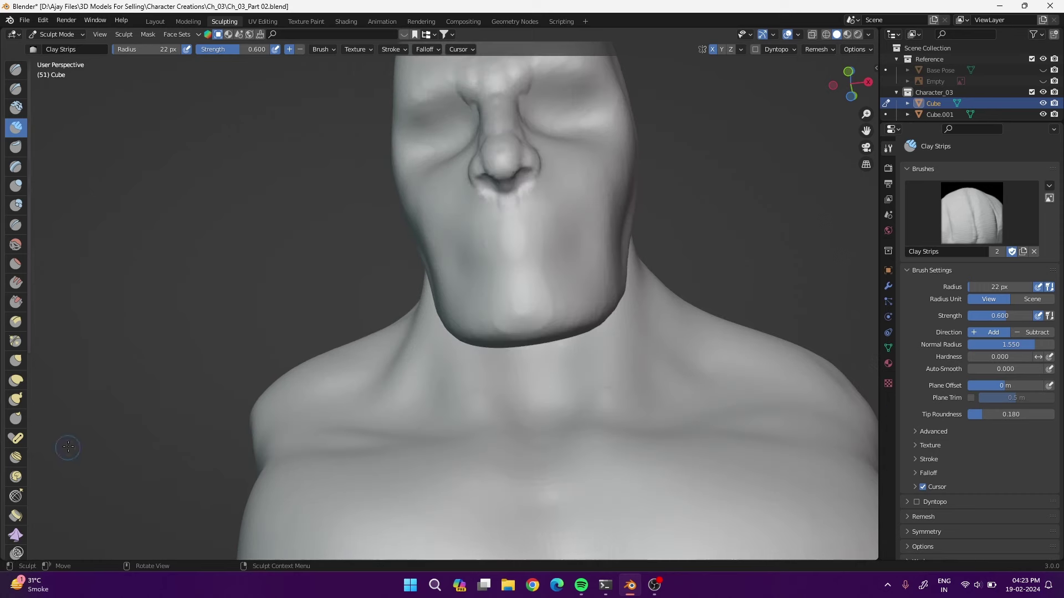
left_click_drag(26, 494, 50, 493)
left_click(15, 321)
mouse_move(510, 247)
left_mouse_down()
mouse_move(551, 255)
mouse_move(471, 277)
left_mouse_up()
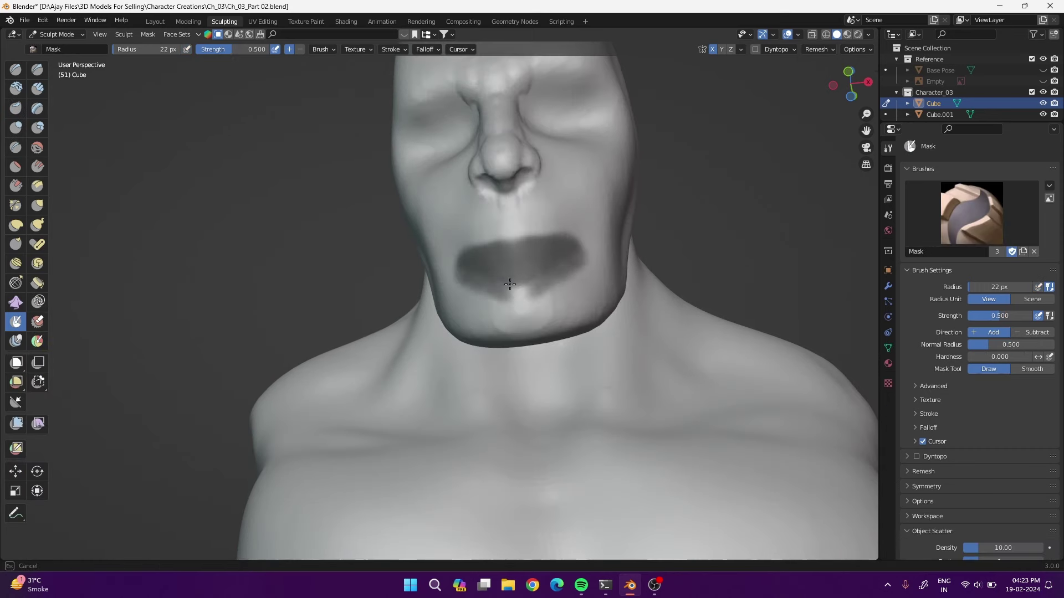
Build up the upper lip with Clay Strips, then clear the mouth mask
key("c")
mouse_move(493, 233)
left_mouse_down()
mouse_move(532, 200)
mouse_move(532, 226)
mouse_move(499, 210)
mouse_move(506, 202)
left_mouse_up()
mouse_move(506, 202)
middle_mouse_down()
mouse_move(409, 340)
mouse_move(486, 254)
middle_mouse_up()
key("m")
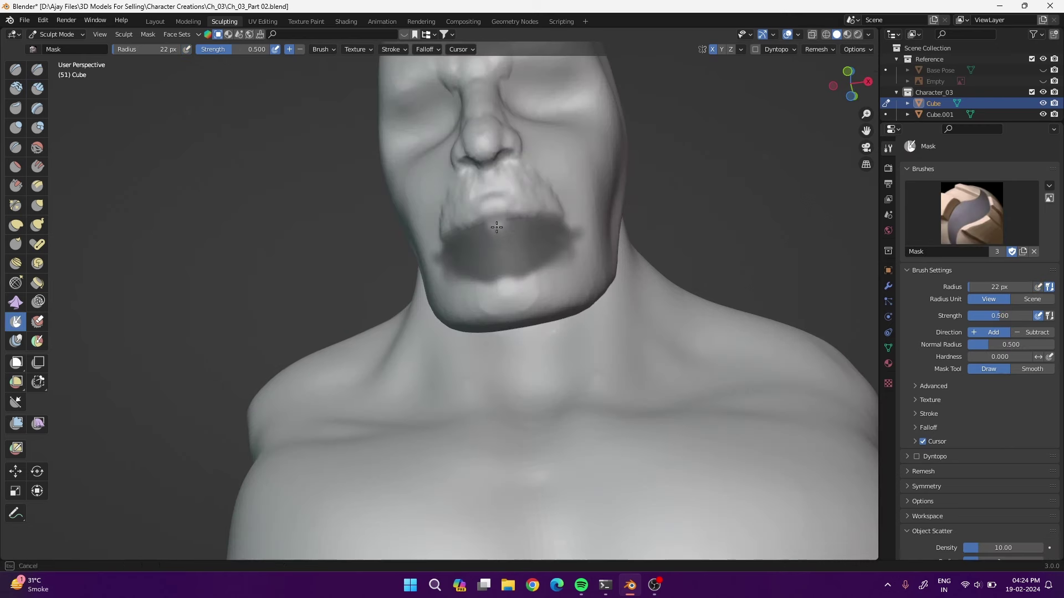
key("c")
key("m")
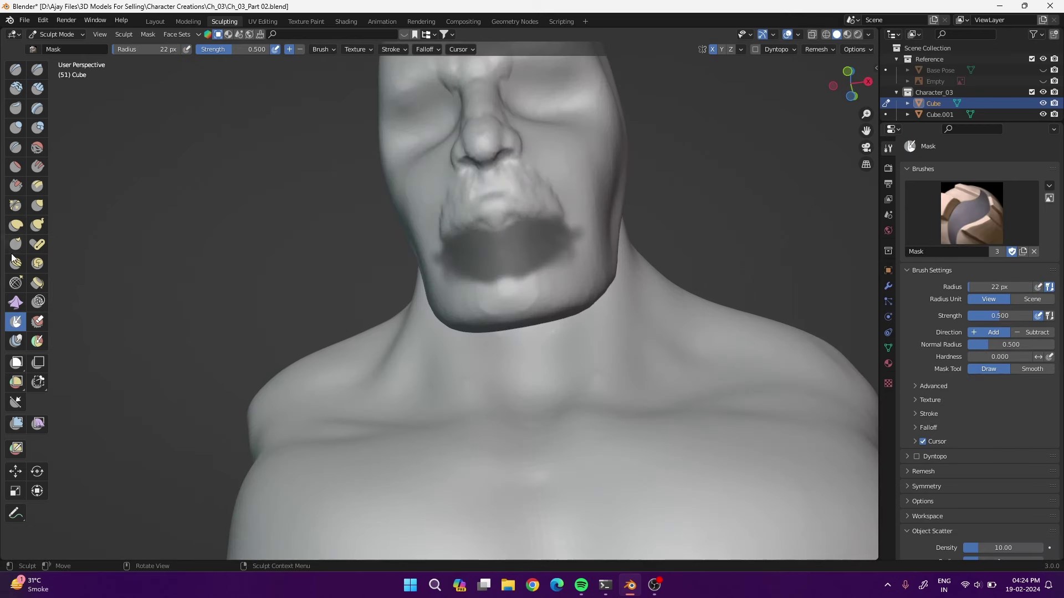
key("c")
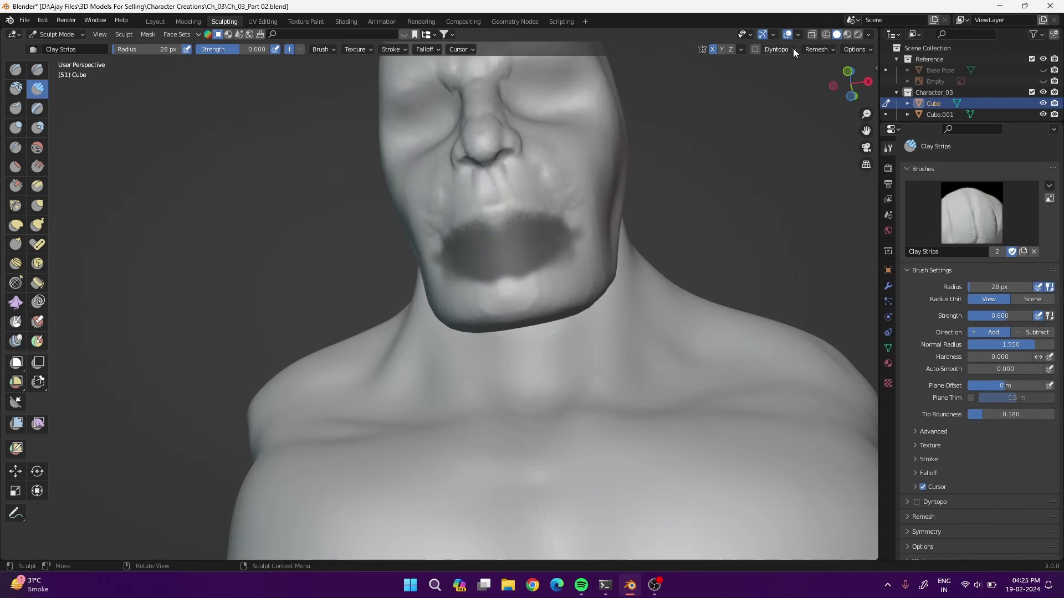
key("alt+m")
Sculpt closed eyelids over both eyes with Clay Strips
key("shift+c")
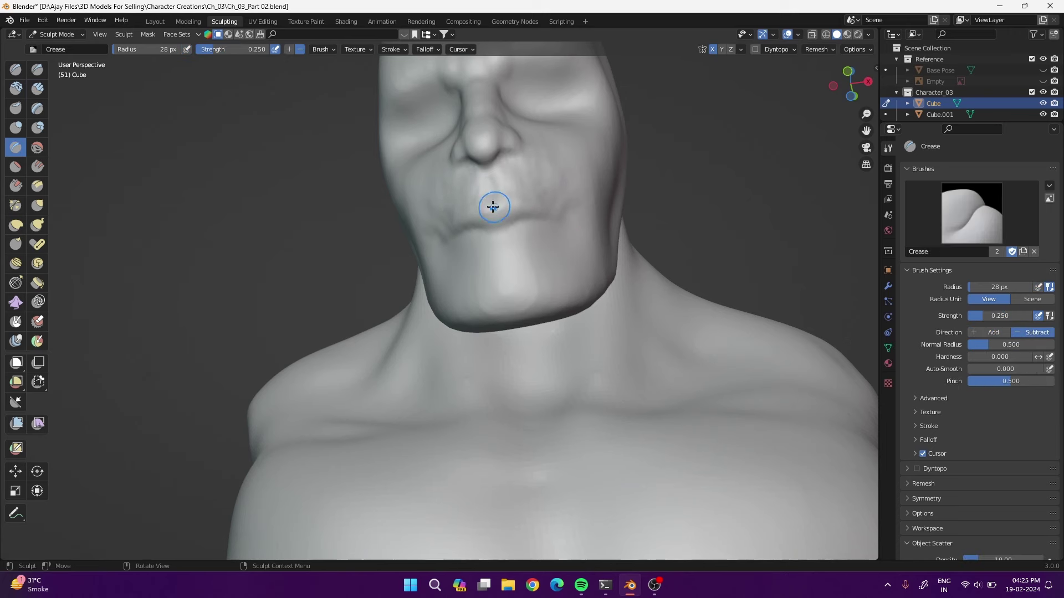
middle_click_drag(554, 143, 266, 323)
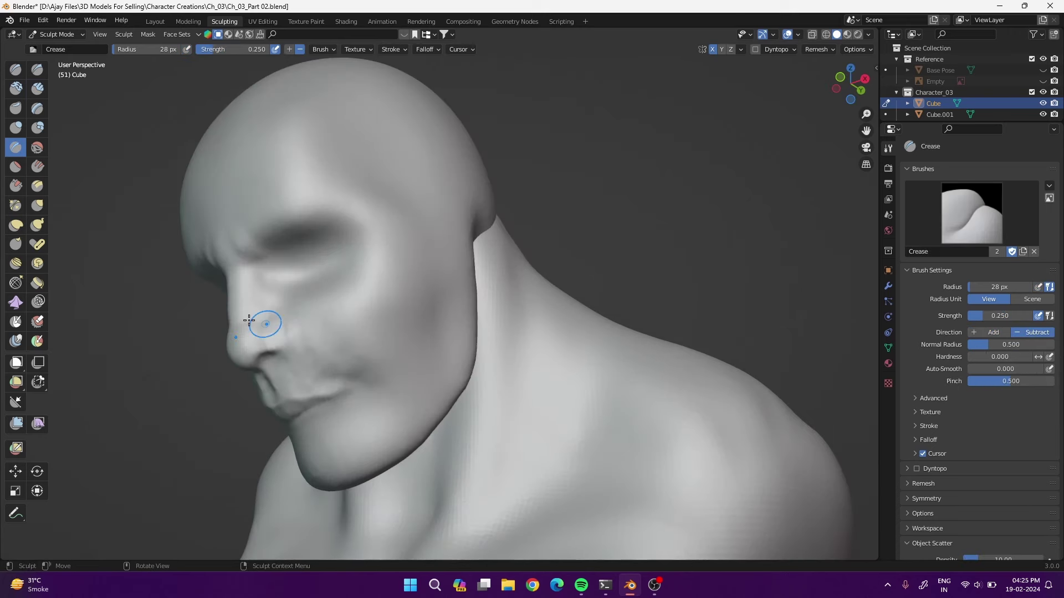
key("c")
middle_click_drag(288, 364, 551, 194)
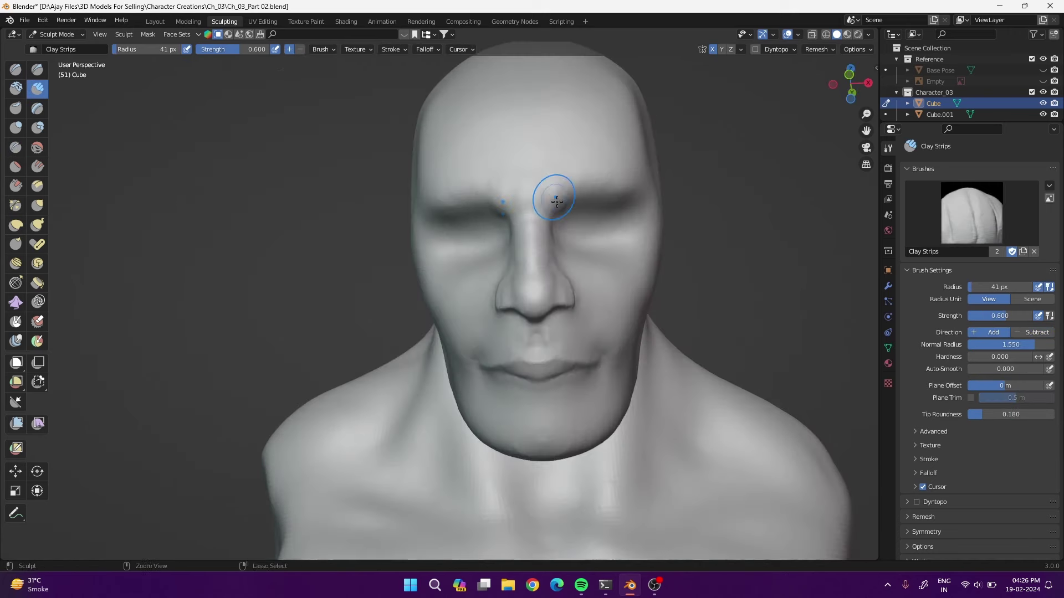
mouse_move(590, 224)
left_mouse_down()
mouse_move(641, 238)
mouse_move(605, 238)
mouse_move(648, 205)
mouse_move(569, 210)
mouse_move(632, 253)
mouse_move(579, 221)
left_mouse_up()
Build up under-eye bags and smooth the cheek near the lip corner
key("f")
key("f")
left_click(631, 294)
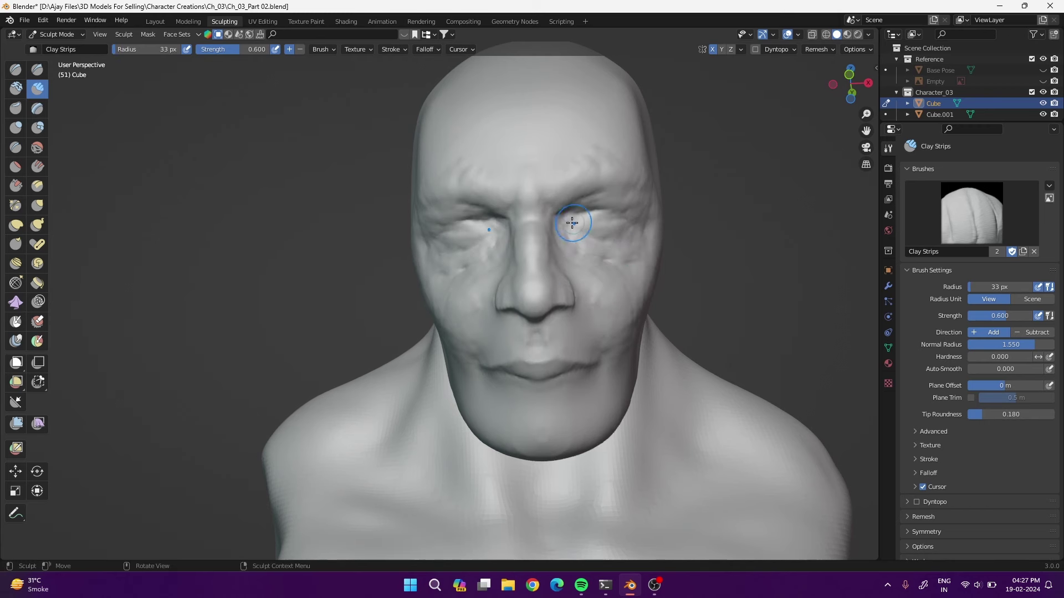
mouse_move(579, 222)
middle_mouse_down()
mouse_move(421, 383)
mouse_move(538, 270)
middle_mouse_up()
key("f")
mouse_move(538, 270)
left_mouse_down()
mouse_move(576, 261)
mouse_move(579, 299)
left_mouse_up()
key("f")
left_click(524, 237)
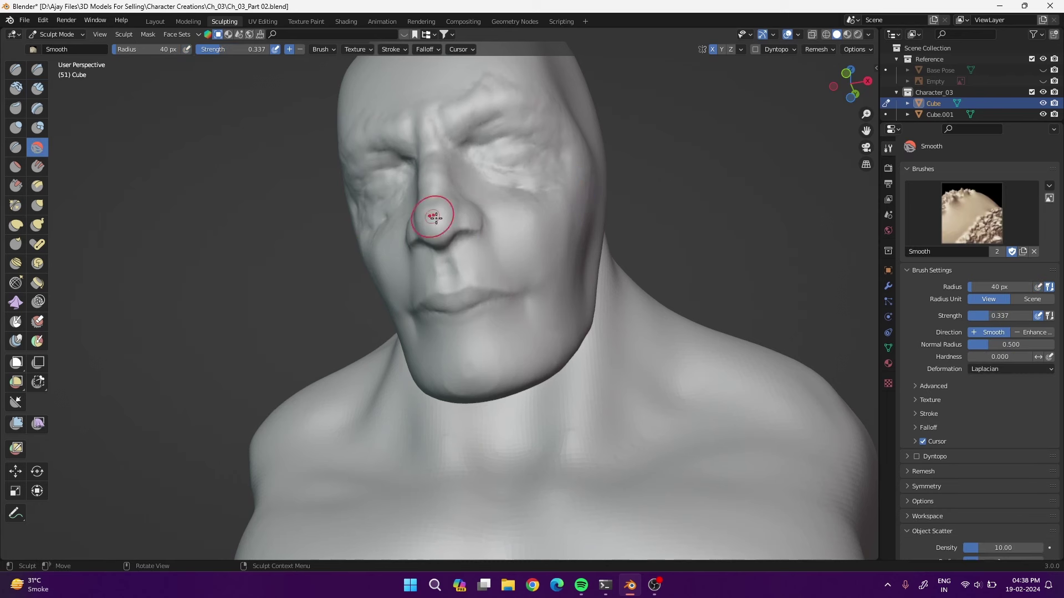
Smooth the nose bumps and mask a mustache shape over the upper lip
left_click_drag(434, 214, 438, 232, "shift")
key("shift+f")
left_click(546, 280)
right_click(546, 279)
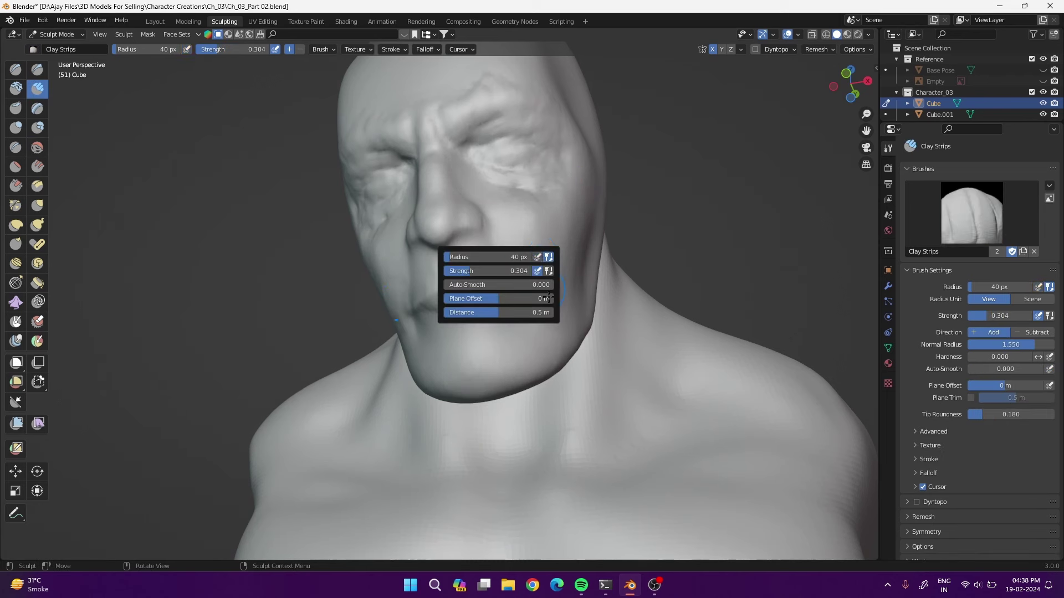
key("m")
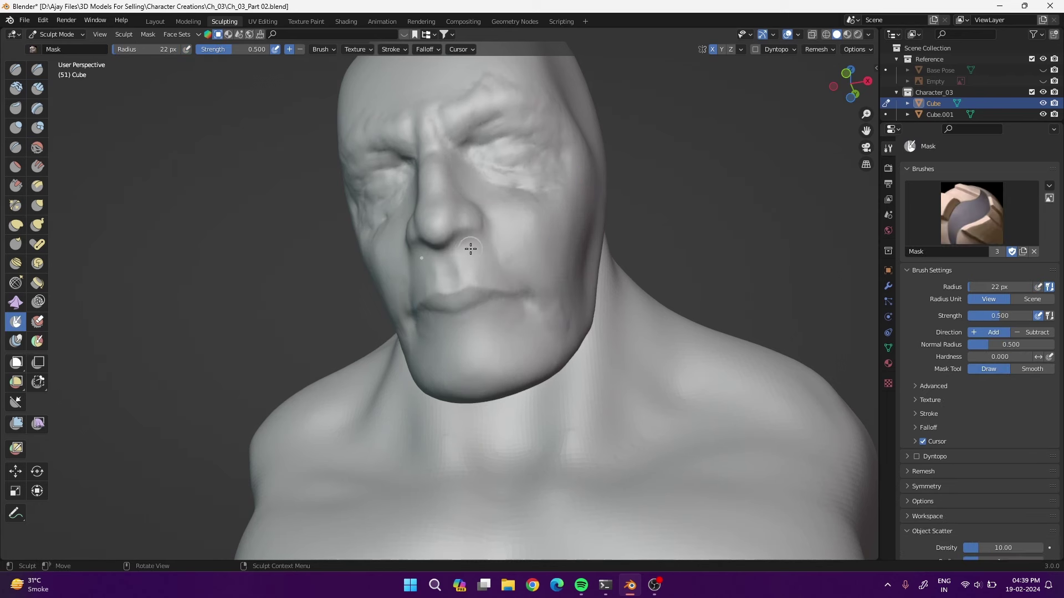
mouse_move(437, 305)
left_mouse_down()
mouse_move(446, 296)
mouse_move(421, 277)
mouse_move(438, 244)
mouse_move(404, 332)
left_mouse_up()
key("c")
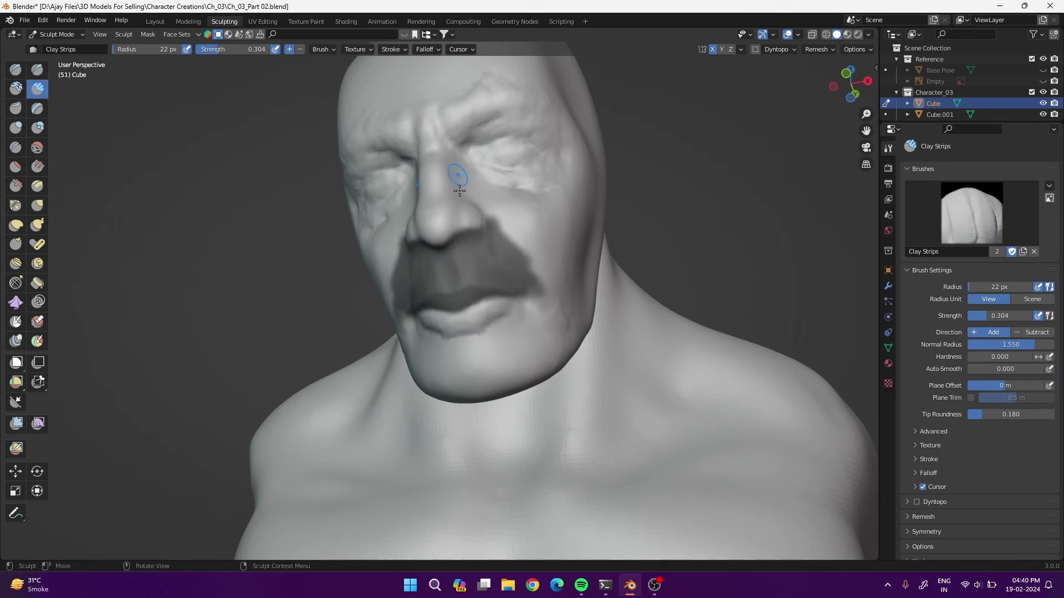
Pull the lower lip into shape with Elastic Deform from a side view
right_click(215, 313)
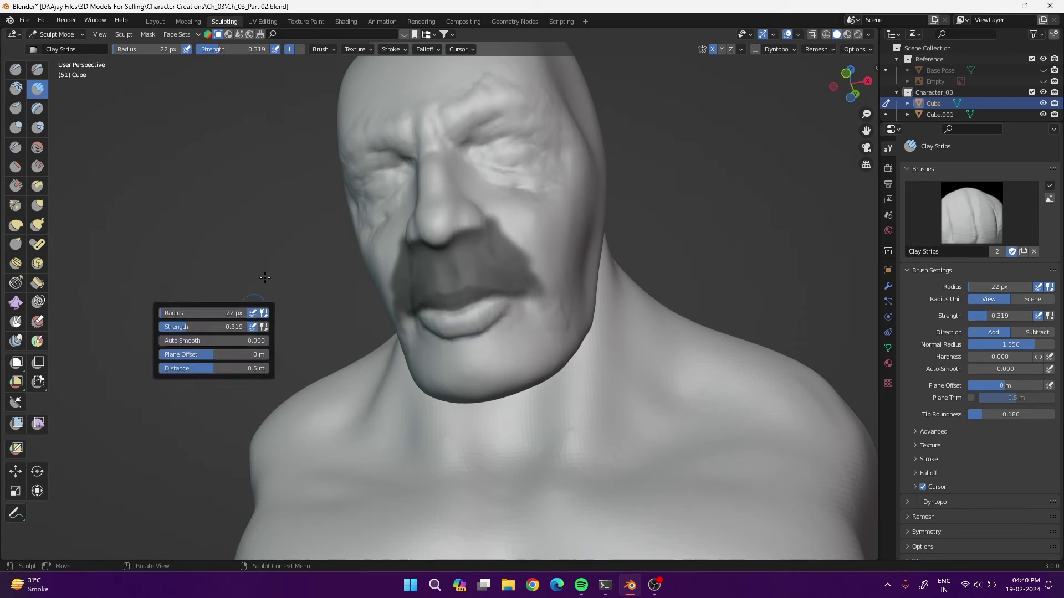
middle_click_drag(249, 338, 365, 344)
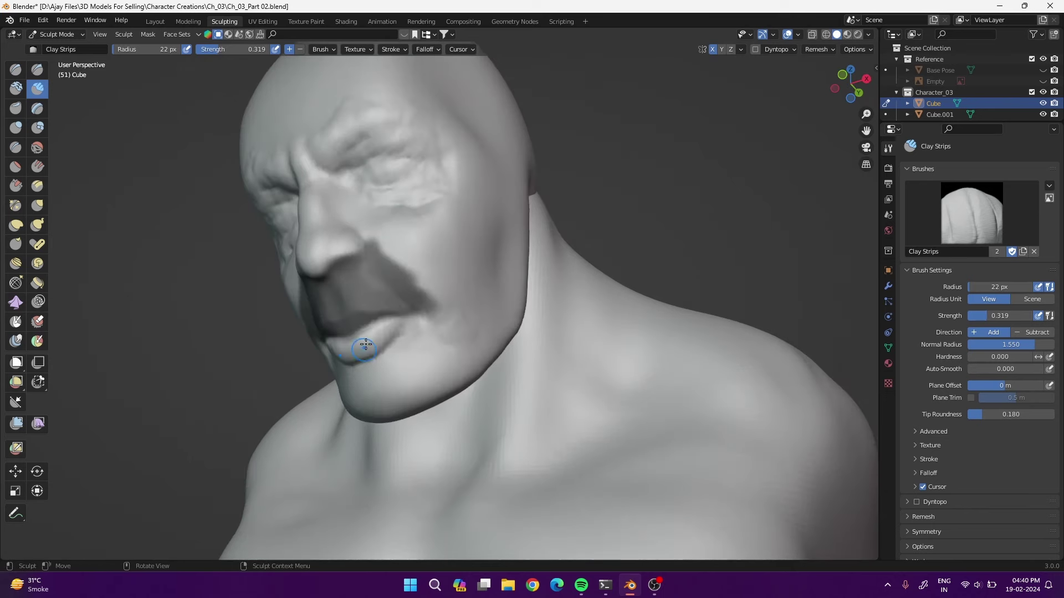
left_click(16, 227)
right_click(221, 355)
mouse_move(221, 355)
middle_mouse_down()
mouse_move(302, 388)
mouse_move(376, 220)
mouse_move(439, 297)
mouse_move(280, 308)
mouse_move(596, 200)
mouse_move(185, 441)
middle_mouse_up()
key("shift+c")
left_click(16, 225)
key("f")
left_click(582, 200)
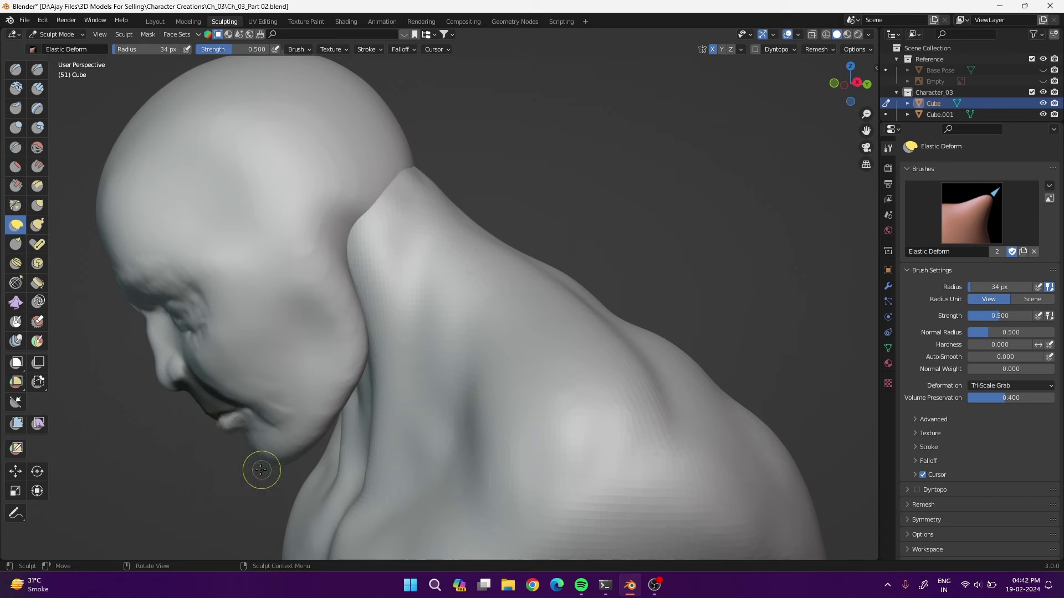
middle_click_drag(257, 467, 580, 244)
left_click_drag(495, 244, 482, 231)
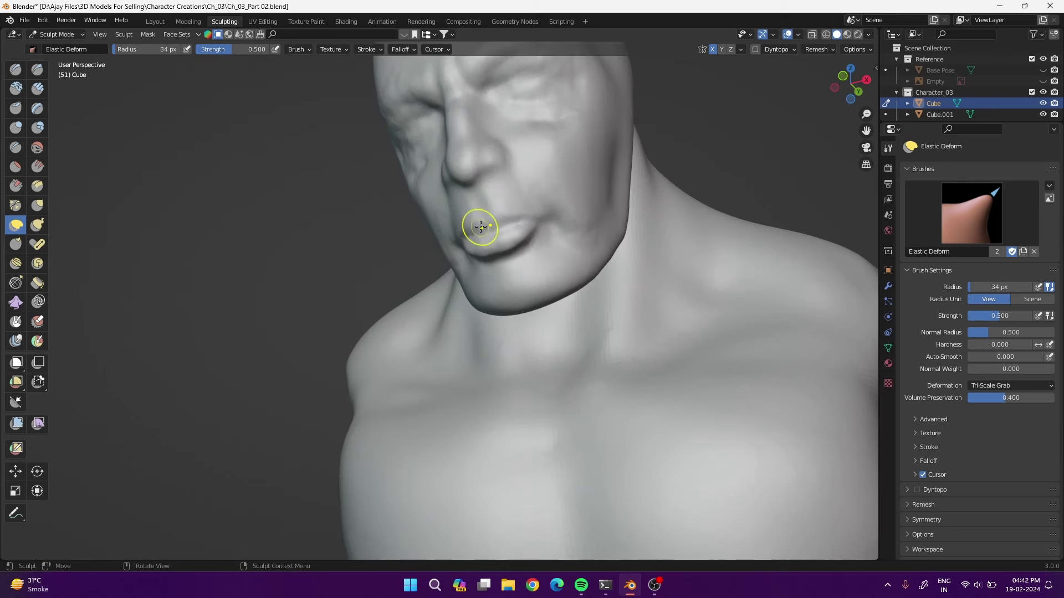
Build up the lips and cheek folds with Clay Strips at strength 0.319
left_click(38, 88)
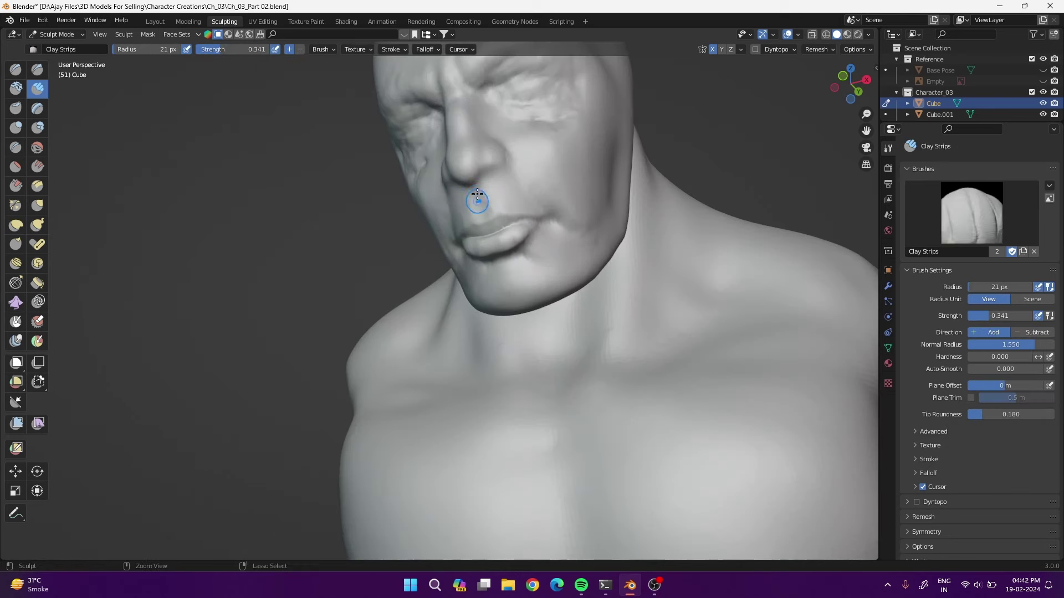
mouse_move(477, 195)
middle_mouse_down()
mouse_move(606, 237)
mouse_move(265, 139)
middle_mouse_up()
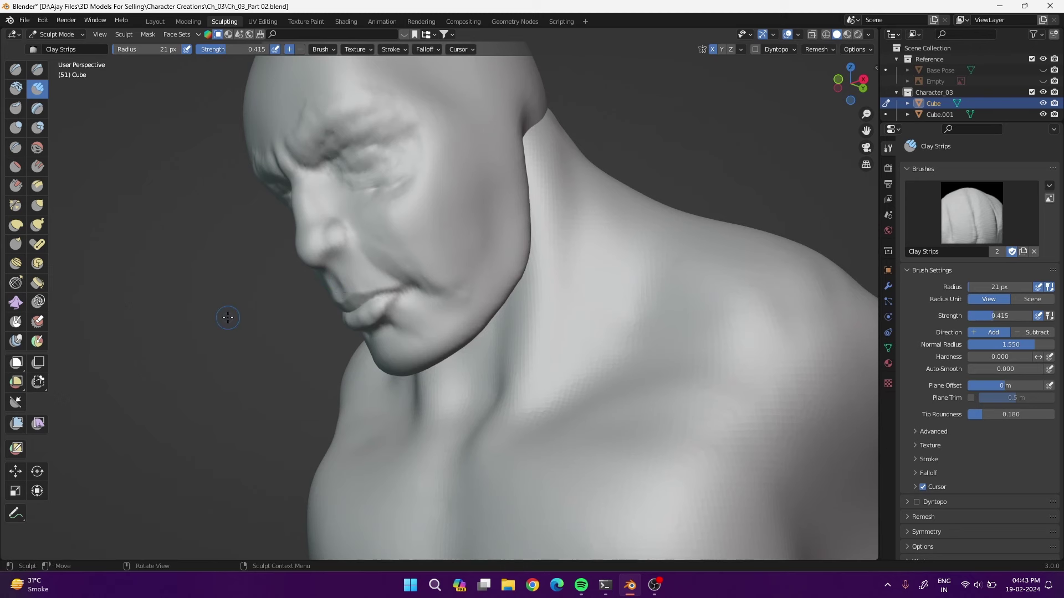
left_click_drag(338, 279, 340, 257)
middle_click_drag(341, 258, 493, 178)
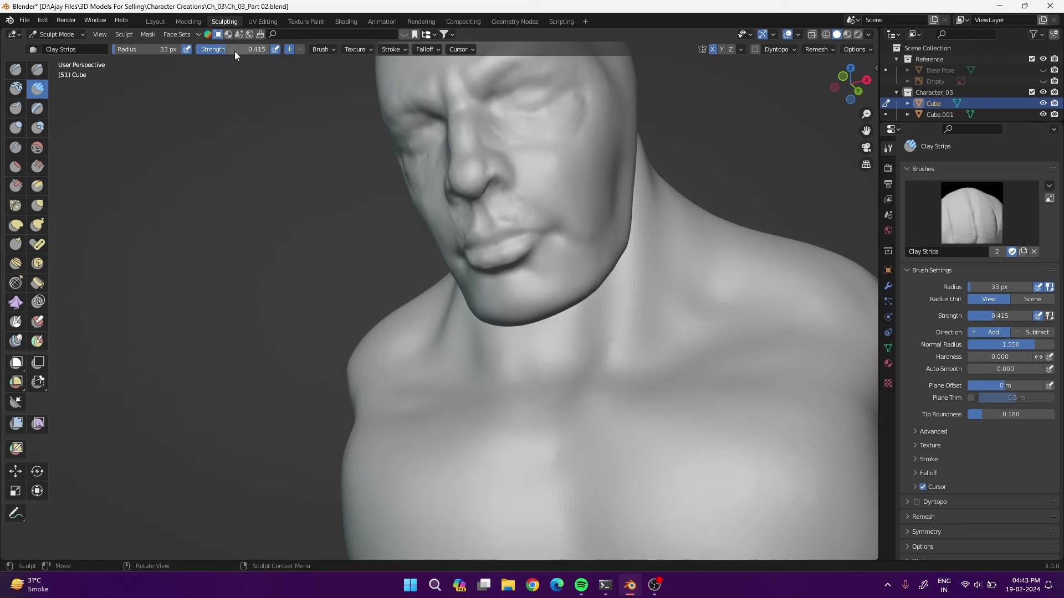
left_click_drag(234, 51, 214, 51)
mouse_move(586, 119)
left_mouse_down()
mouse_move(554, 155)
mouse_move(595, 189)
left_mouse_up()
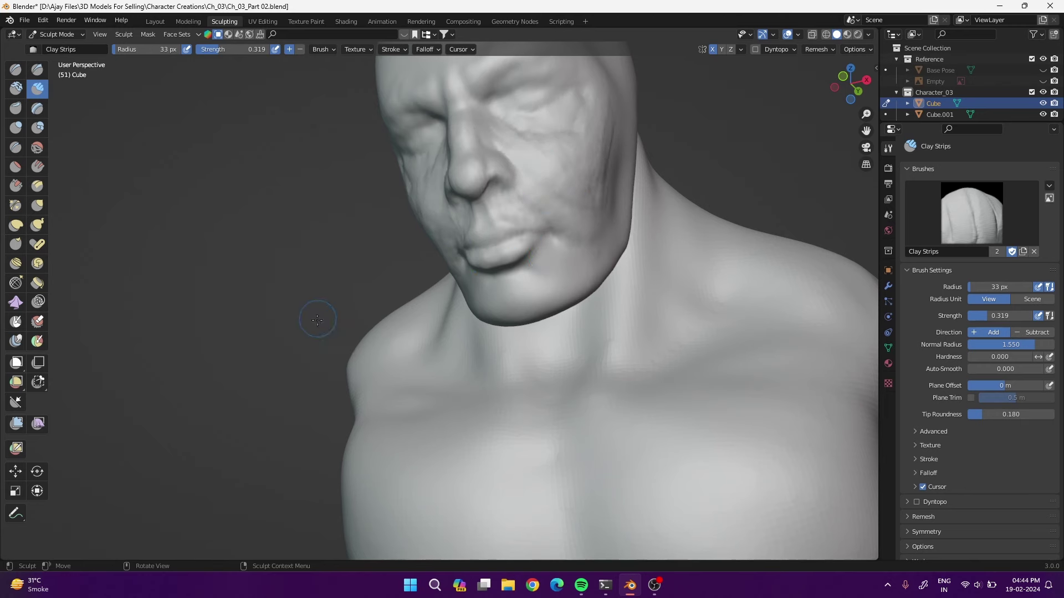
Pinch the lip edges sharper with the Pinch brush
key("r")
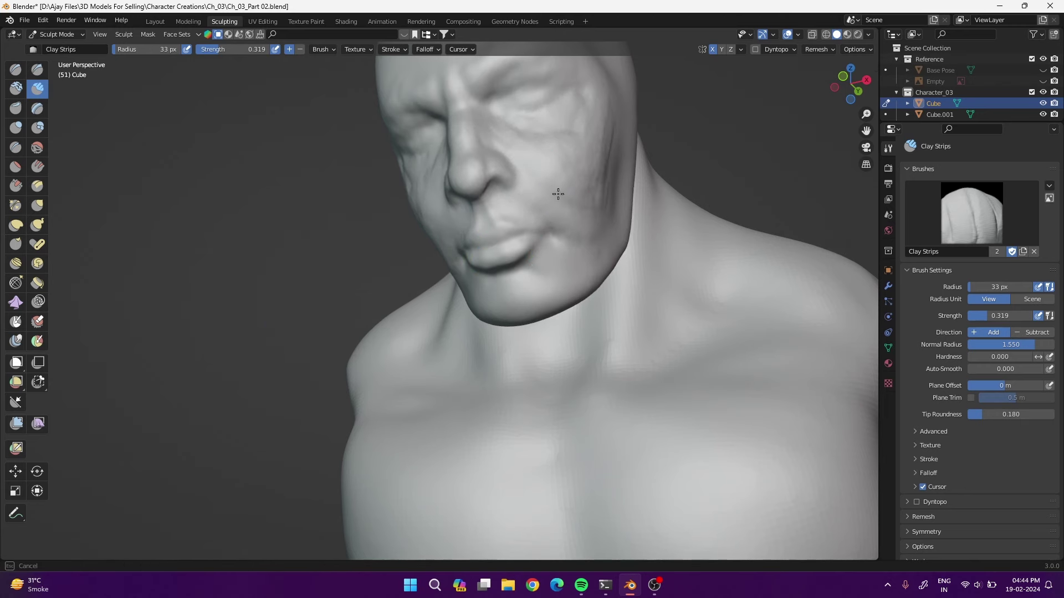
left_click(16, 207)
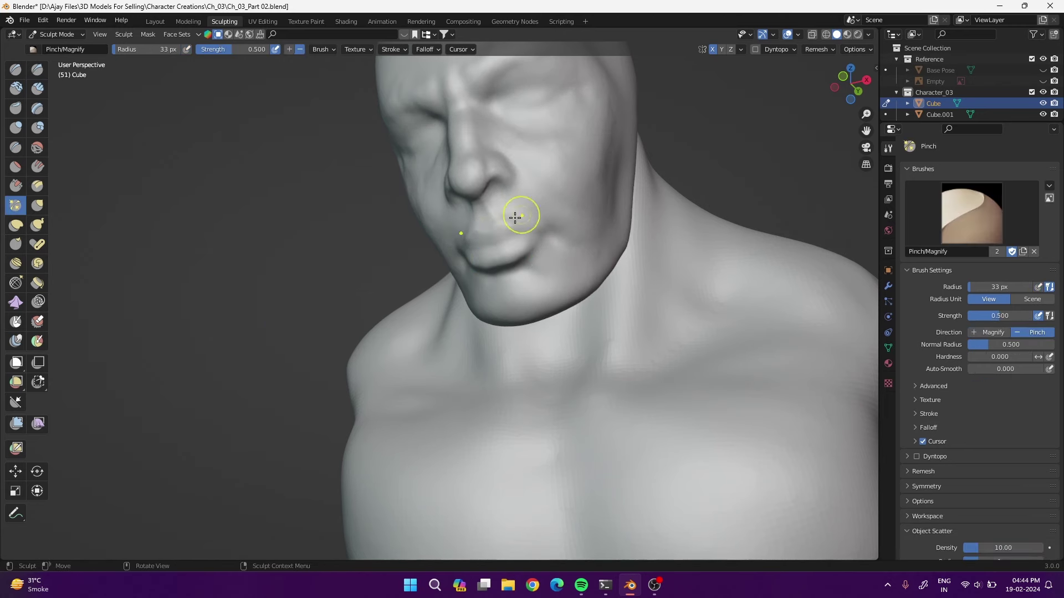
mouse_move(543, 212)
middle_mouse_down()
mouse_move(434, 301)
mouse_move(537, 252)
middle_mouse_up()
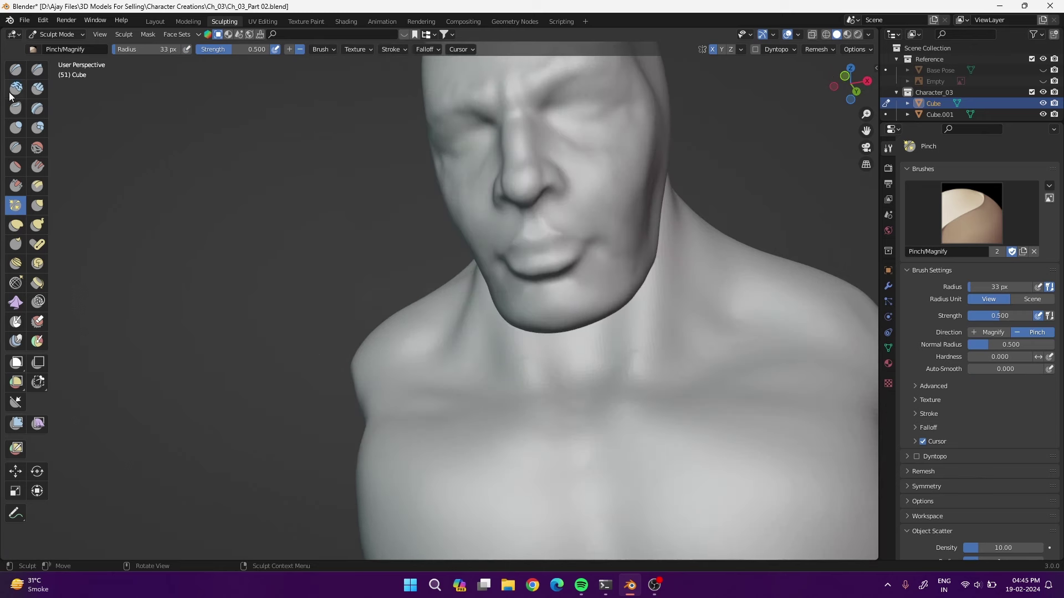
Undo the lip pinching and raise the Mask brush hardness
key("m")
middle_click_drag(376, 274, 556, 268)
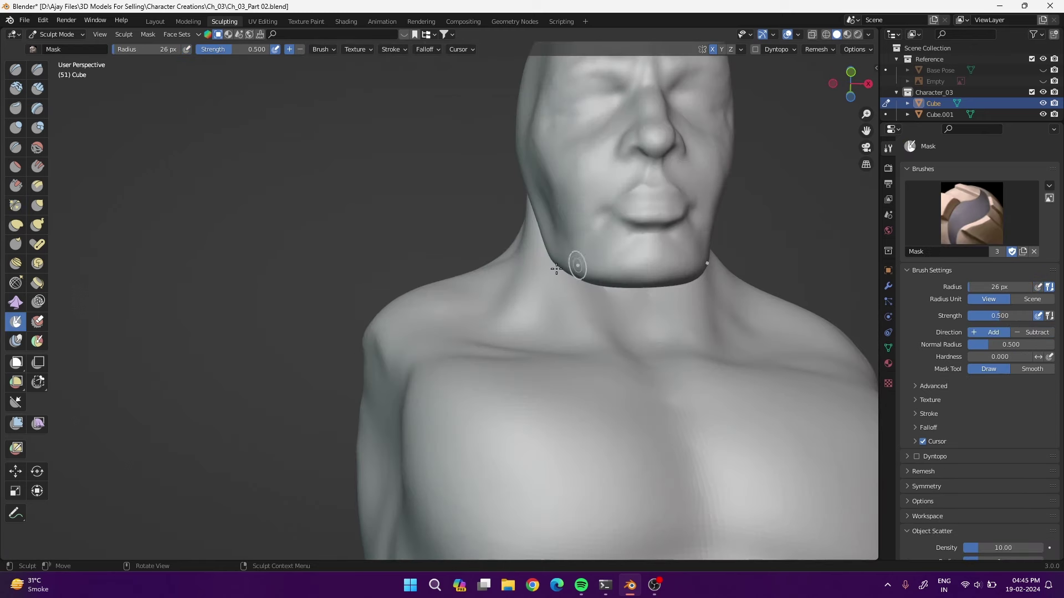
key("ctrl+z")
left_click(394, 48)
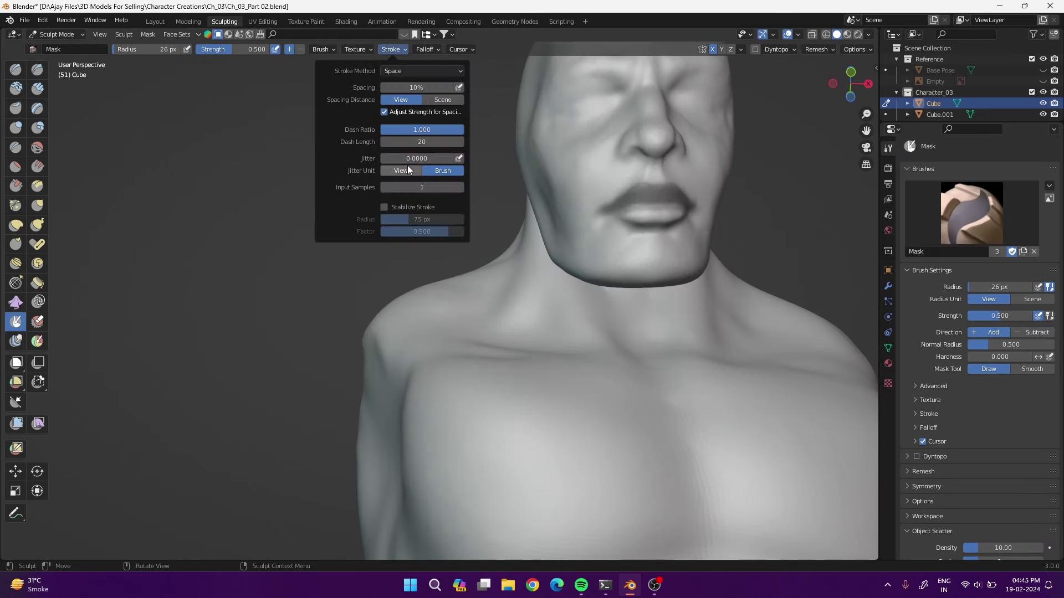
left_click_drag(333, 138, 360, 138)
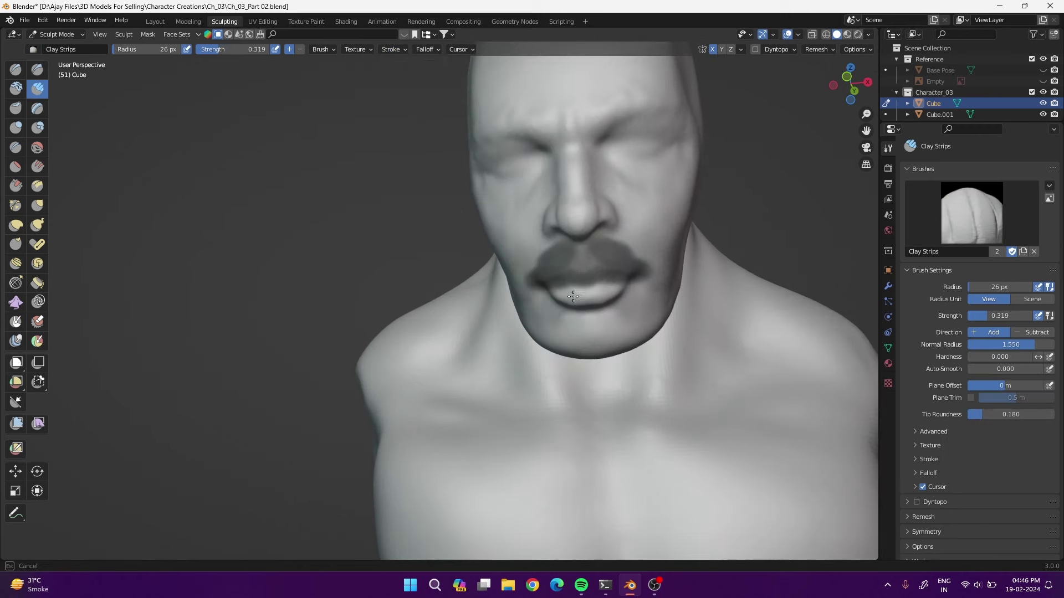
middle_click_drag(460, 299, 565, 161)
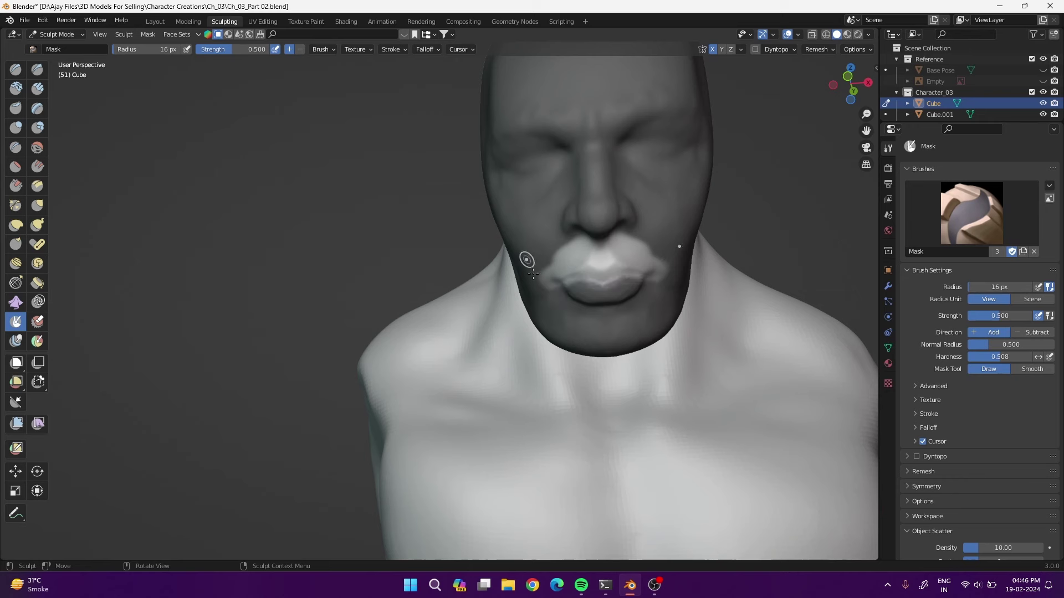
middle_click_drag(584, 240, 446, 263)
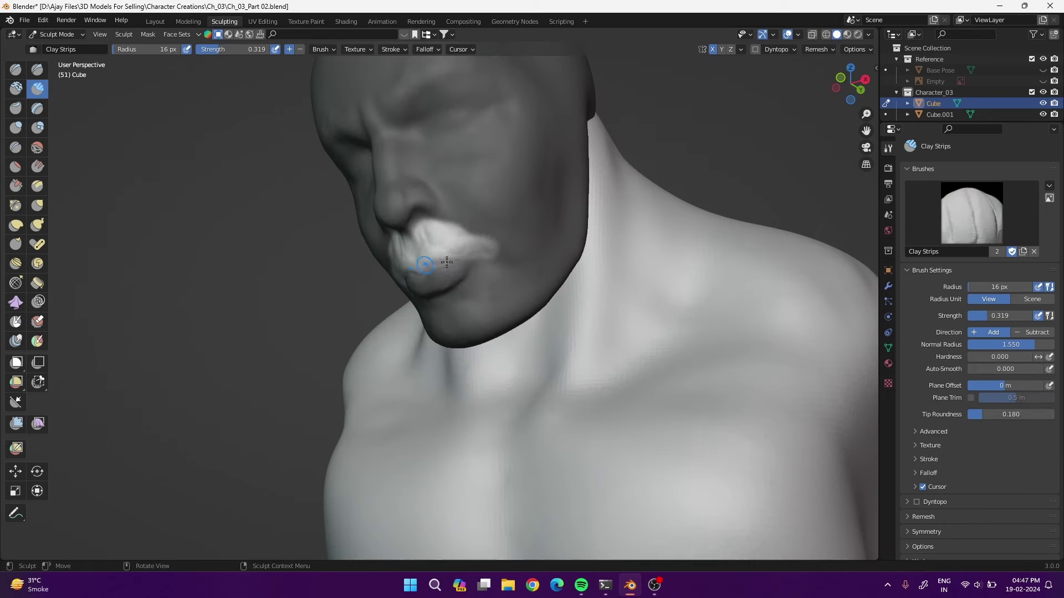
Clear the mask via Mask > Clear, then add clay folds beside the nose and lower lip
key("p")
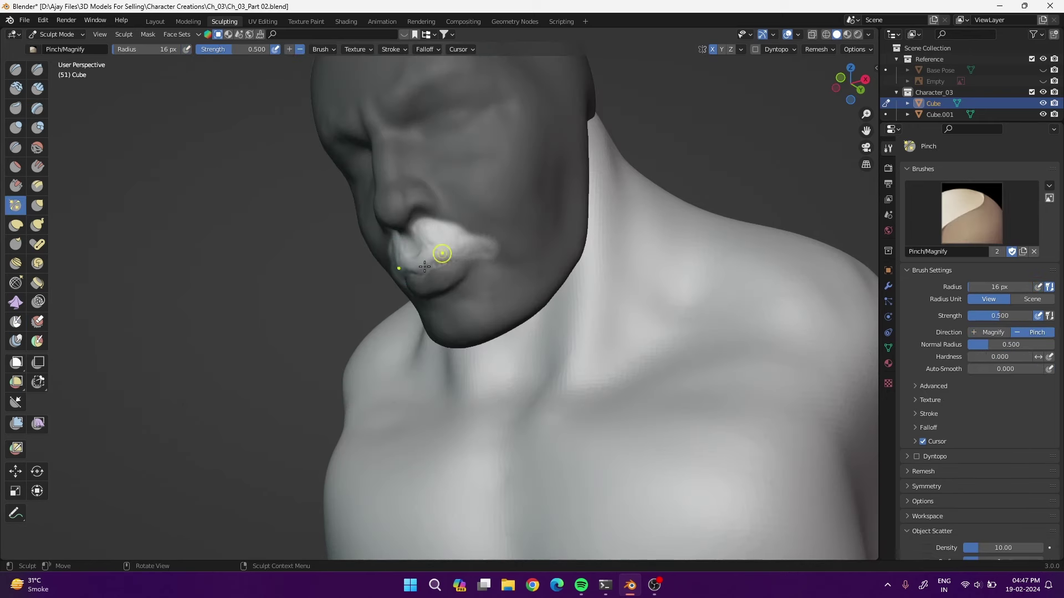
left_click(15, 321)
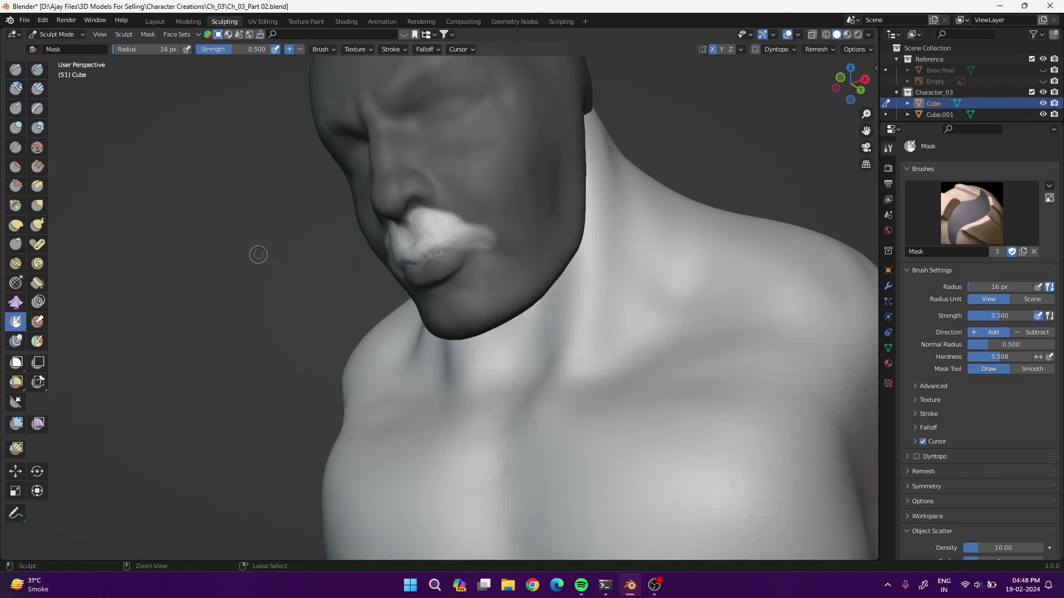
left_click(148, 34)
left_click(166, 71)
key("c")
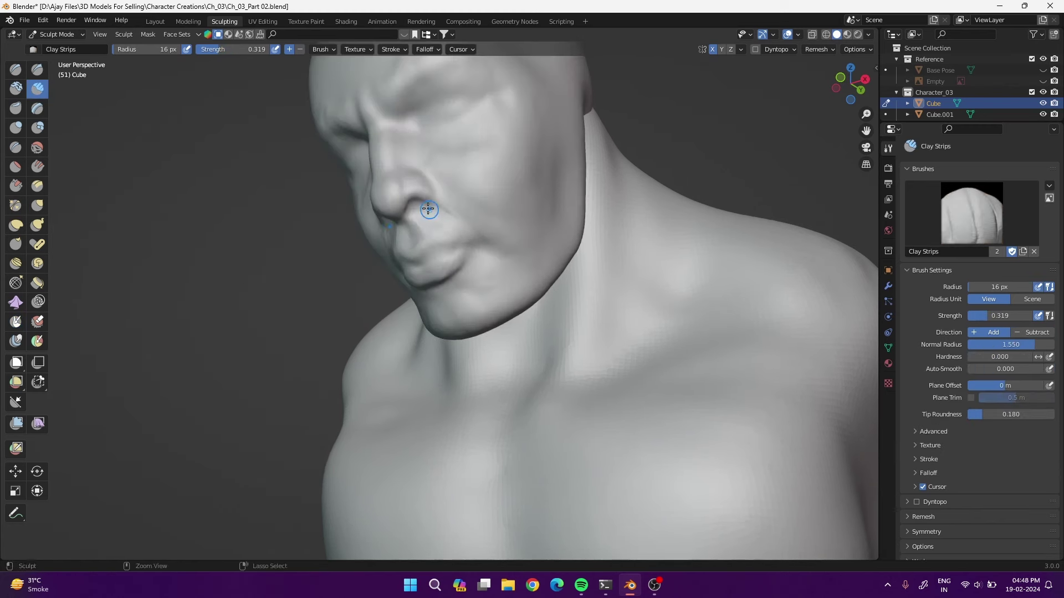
mouse_move(428, 209)
left_mouse_down()
mouse_move(494, 242)
mouse_move(497, 190)
left_mouse_up()
left_click_drag(425, 259, 420, 259)
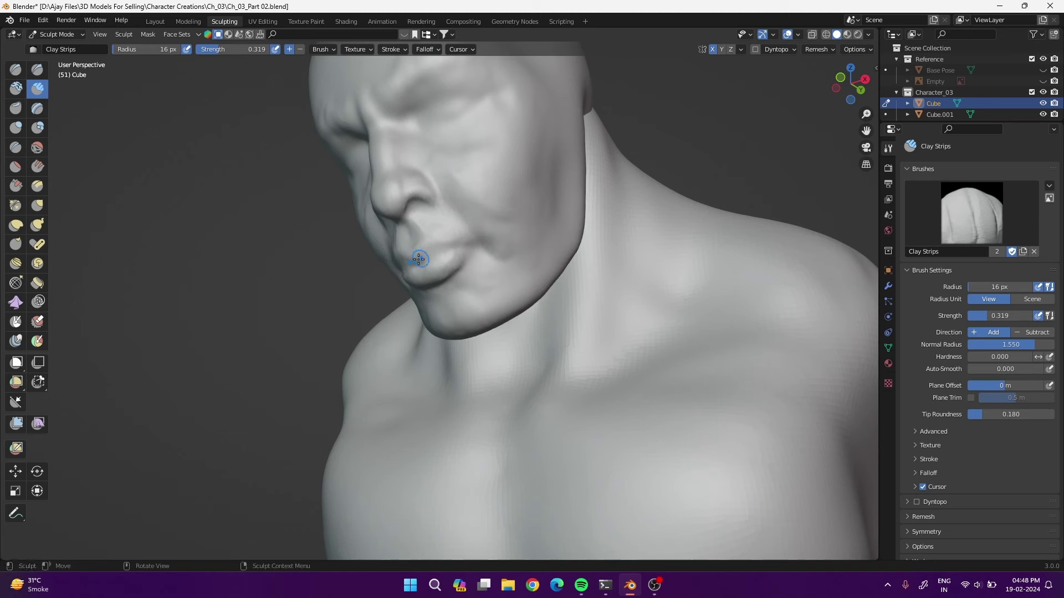
left_click(16, 147)
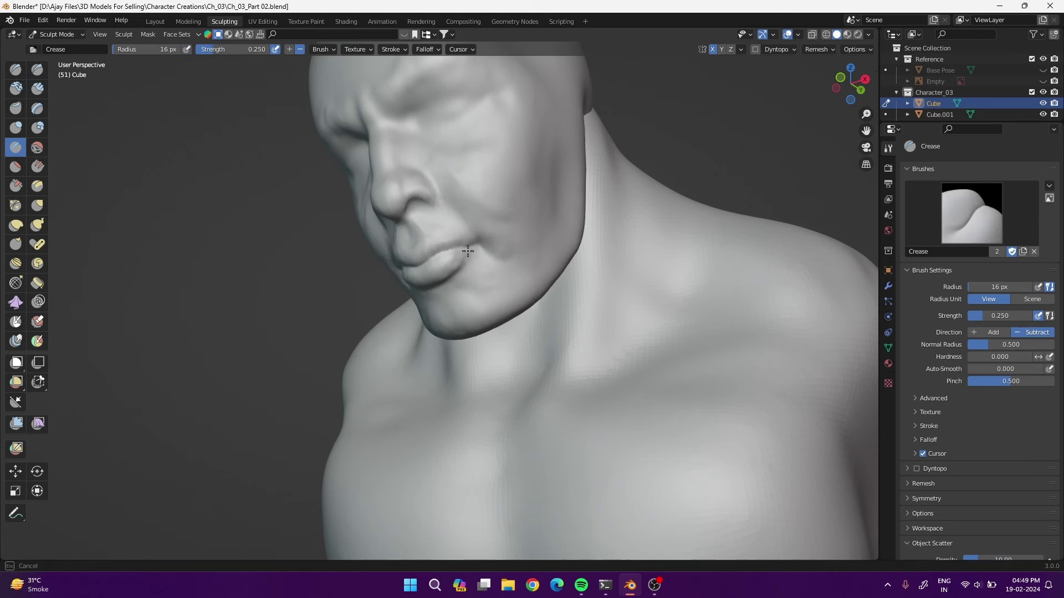
Carve eye wrinkles and a cheek crease with Draw Sharp at a 31 px radius
mouse_move(421, 238)
middle_mouse_down()
mouse_move(460, 135)
mouse_move(507, 280)
mouse_move(535, 281)
middle_mouse_up()
key("f")
left_click(506, 280)
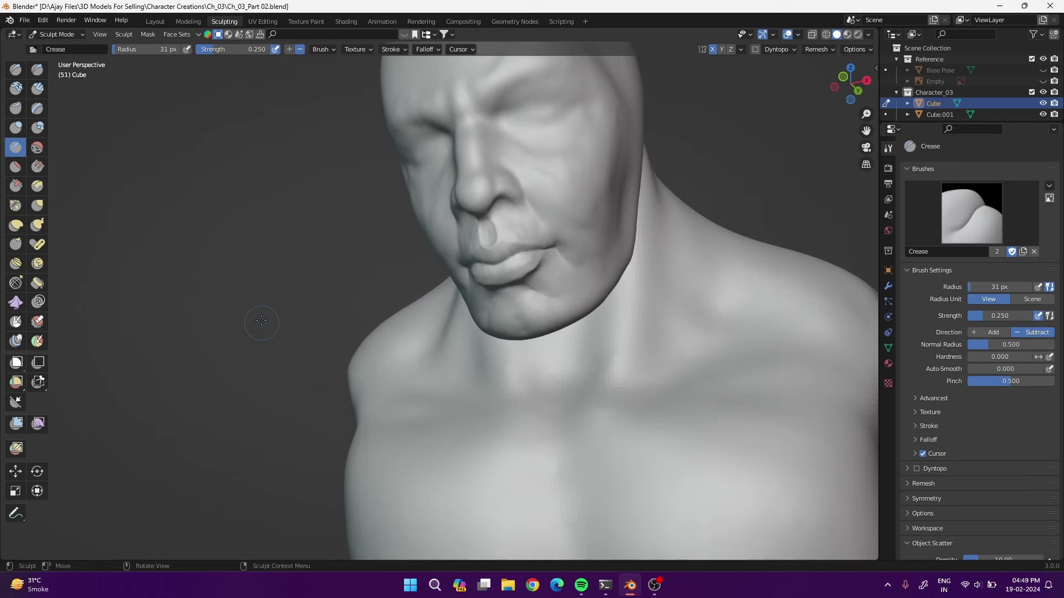
mouse_move(261, 320)
middle_mouse_down()
mouse_move(399, 238)
mouse_move(342, 378)
mouse_move(534, 260)
middle_mouse_up()
left_click(37, 72)
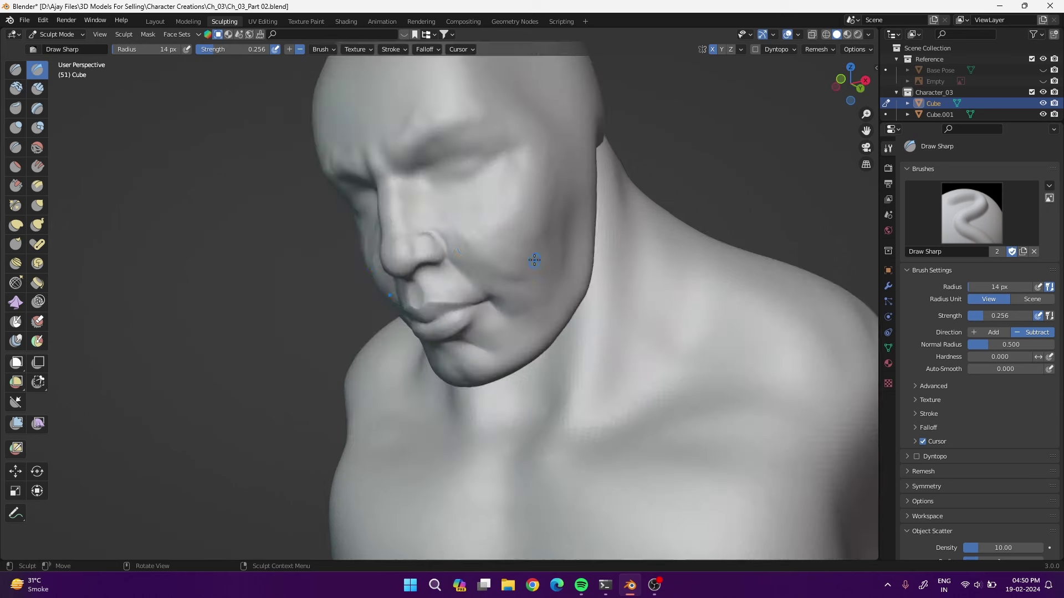
mouse_move(416, 187)
left_mouse_down()
mouse_move(376, 180)
mouse_move(476, 160)
mouse_move(434, 173)
left_mouse_up()
left_click_drag(493, 201, 408, 198)
left_click_drag(549, 251, 545, 302)
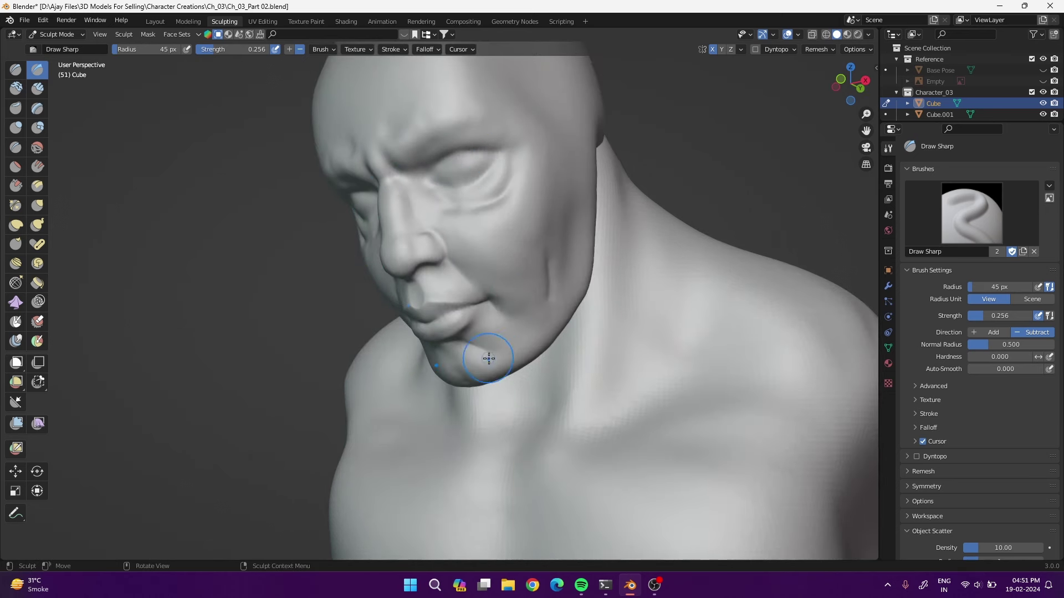
Build clay around the eye socket and reshape the eye area with Elastic Deform
key("c")
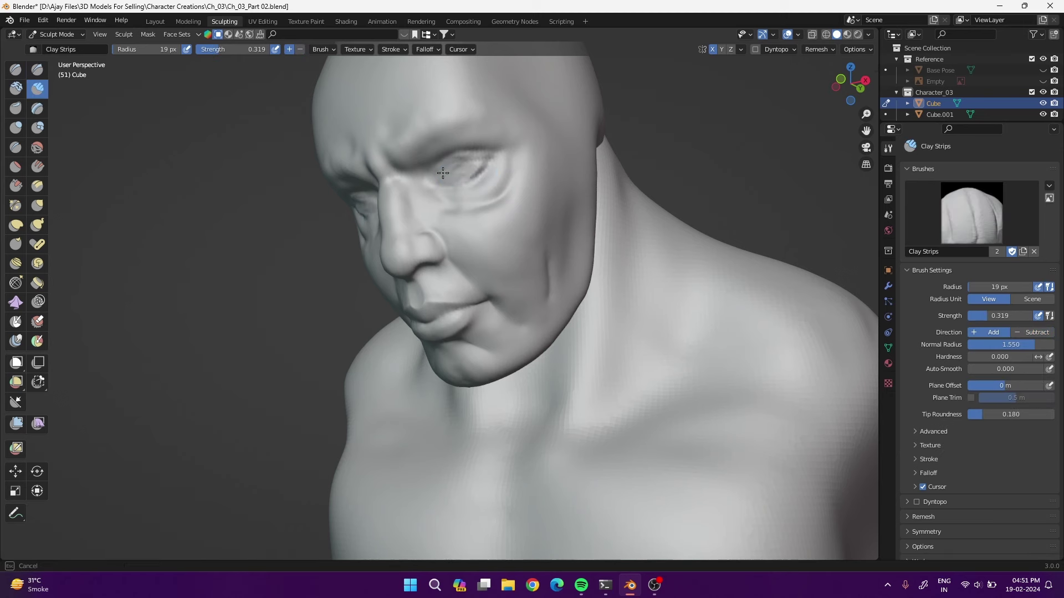
mouse_move(477, 186)
left_mouse_down()
mouse_move(444, 161)
mouse_move(477, 155)
left_mouse_up()
mouse_move(473, 209)
left_mouse_down()
mouse_move(484, 179)
mouse_move(443, 145)
mouse_move(427, 178)
mouse_move(464, 166)
left_mouse_up()
left_click(15, 225)
middle_click_drag(456, 178, 636, 148)
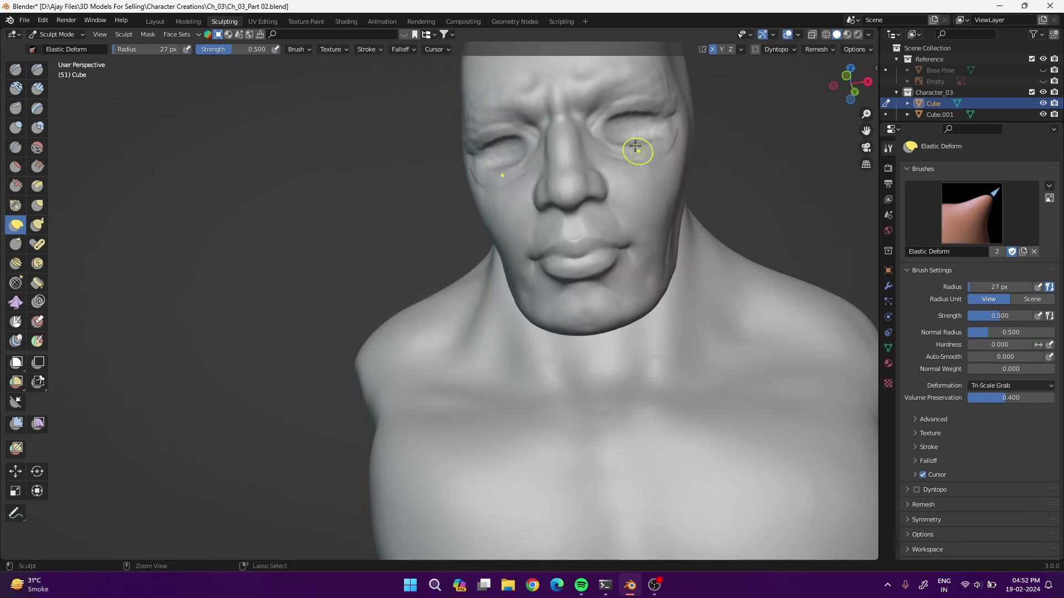
left_click_drag(637, 148, 638, 145)
mouse_move(637, 148)
middle_mouse_down()
mouse_move(239, 333)
mouse_move(306, 319)
middle_mouse_up()
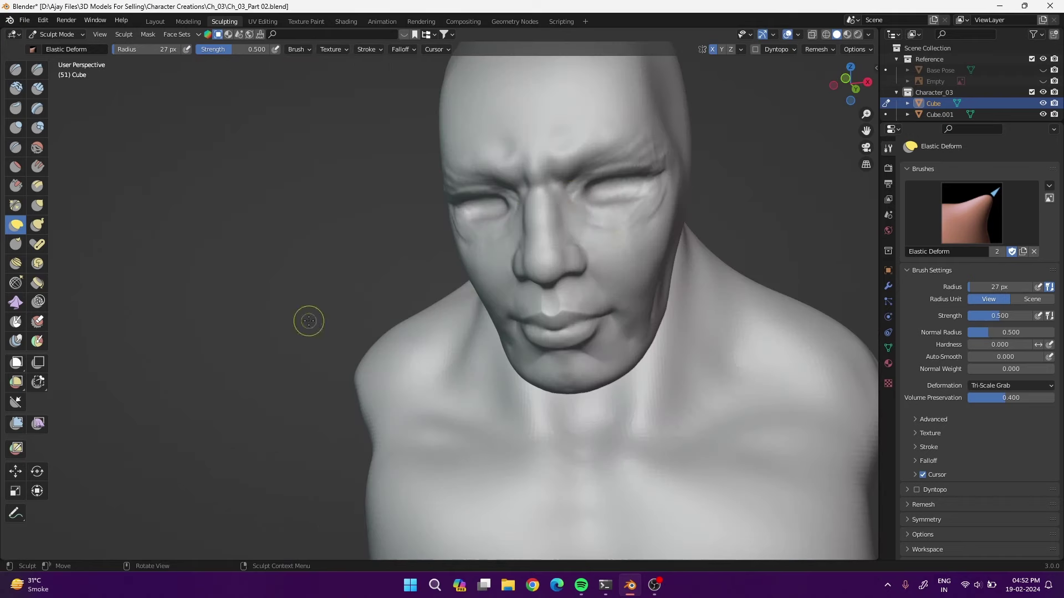
middle_click_drag(577, 187, 604, 160)
left_click_drag(604, 144, 597, 147)
Orbit to a frontal view of the head and return to the Layout workspace
mouse_move(597, 147)
middle_mouse_down()
mouse_move(485, 219)
mouse_move(84, 108)
middle_mouse_up()
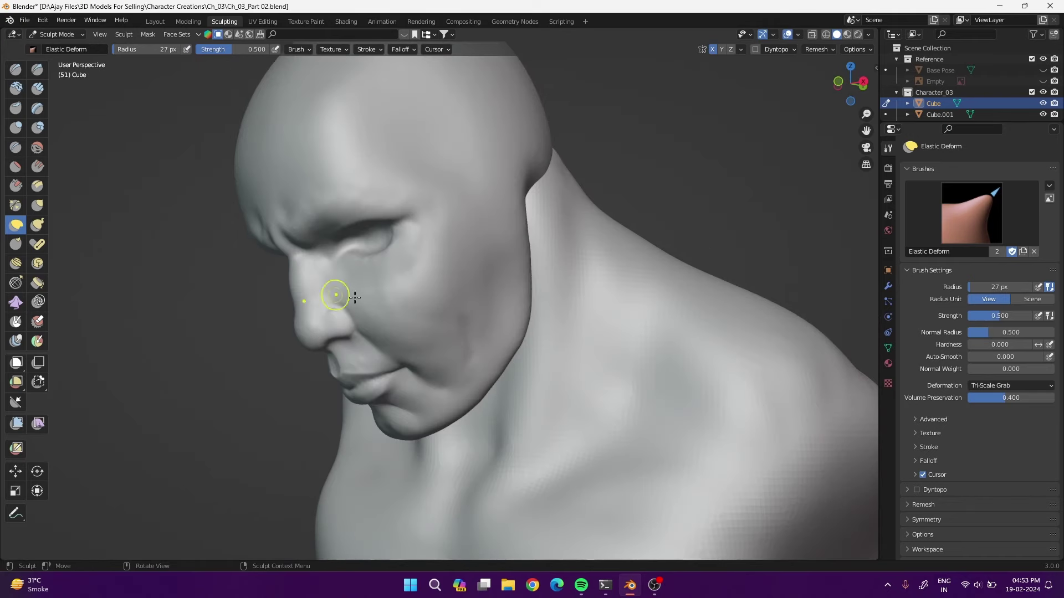
middle_click_drag(354, 297, 629, 274)
scroll(629, 274, "down", 3)
scroll(629, 275, "up", 2)
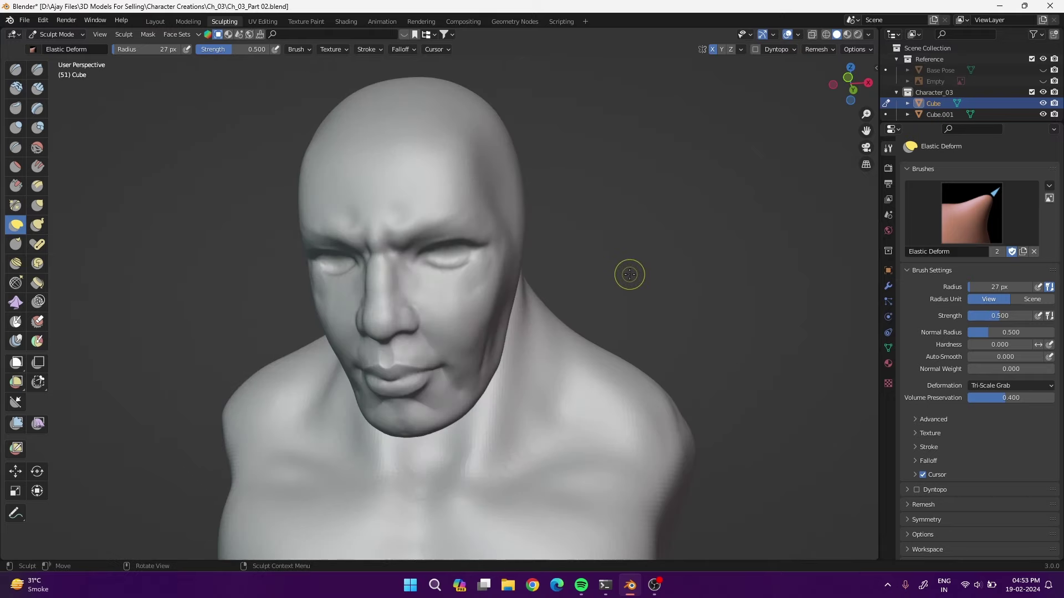
left_click(155, 21)
Add a UV sphere and scale it down to eye size on the head
key("shift+a")
left_click(594, 359)
key("g")
key("s")
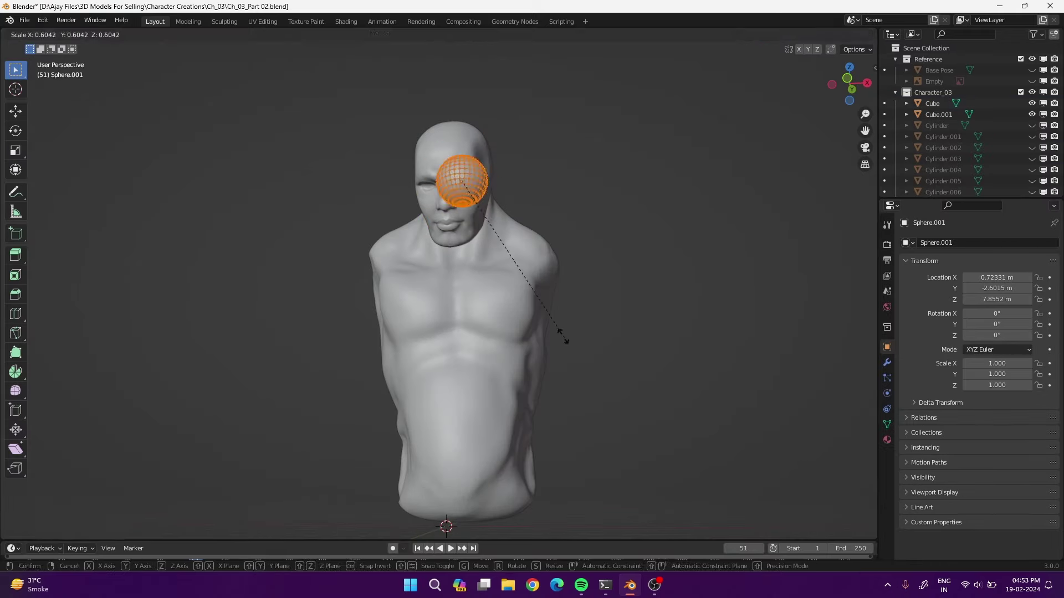
left_click(563, 336)
key("KP_3")
key("KP_1")
Rotate and seat the sphere in the eye socket, then resume sculpting the head
key("r")
key("r")
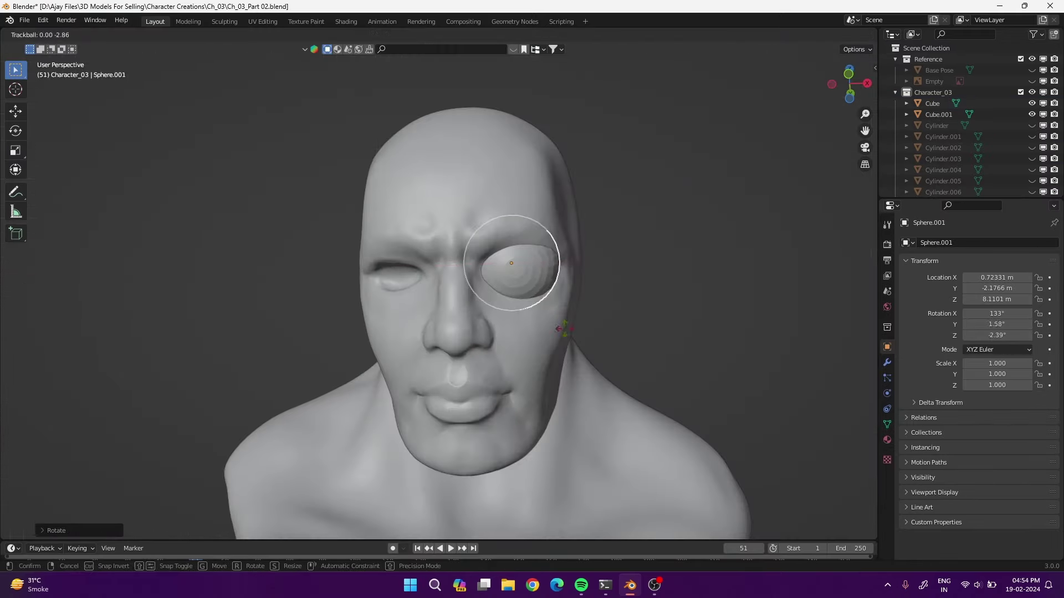
left_click(564, 328)
mouse_move(548, 295)
middle_mouse_down()
mouse_move(496, 243)
mouse_move(524, 302)
mouse_move(512, 280)
mouse_move(530, 232)
middle_mouse_up()
key("g")
left_click(461, 276)
key("KP_1")
key("KP_1")
key("ctrl+Tab")
key("alt+q")
key("ctrl+Tab")
key("ctrl+Tab")
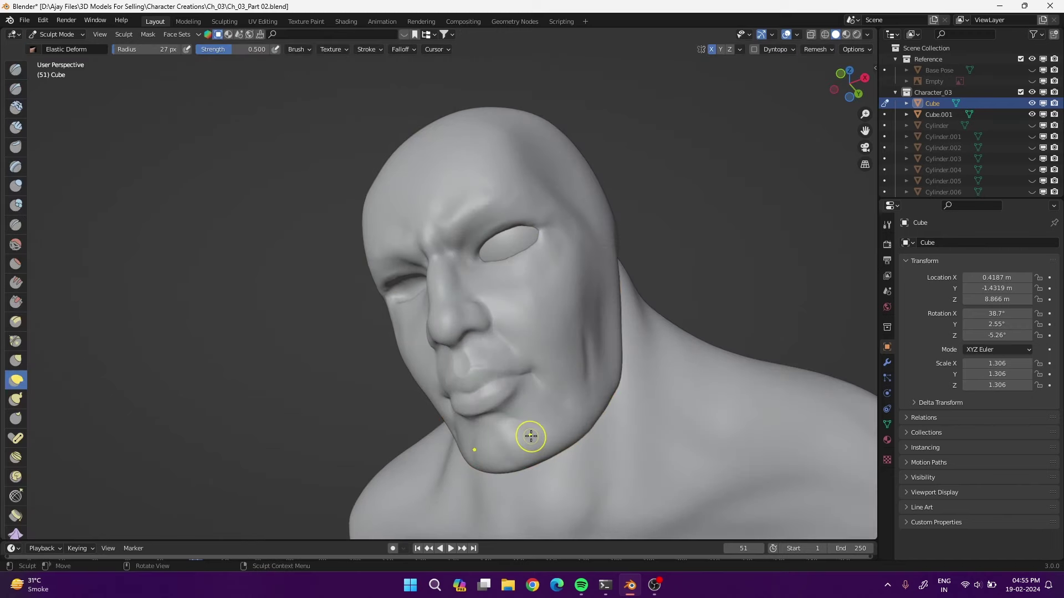
Carve creases around the closed eye using Clay Strips and Crease at a 41 px radius
key("c")
key("shift+c")
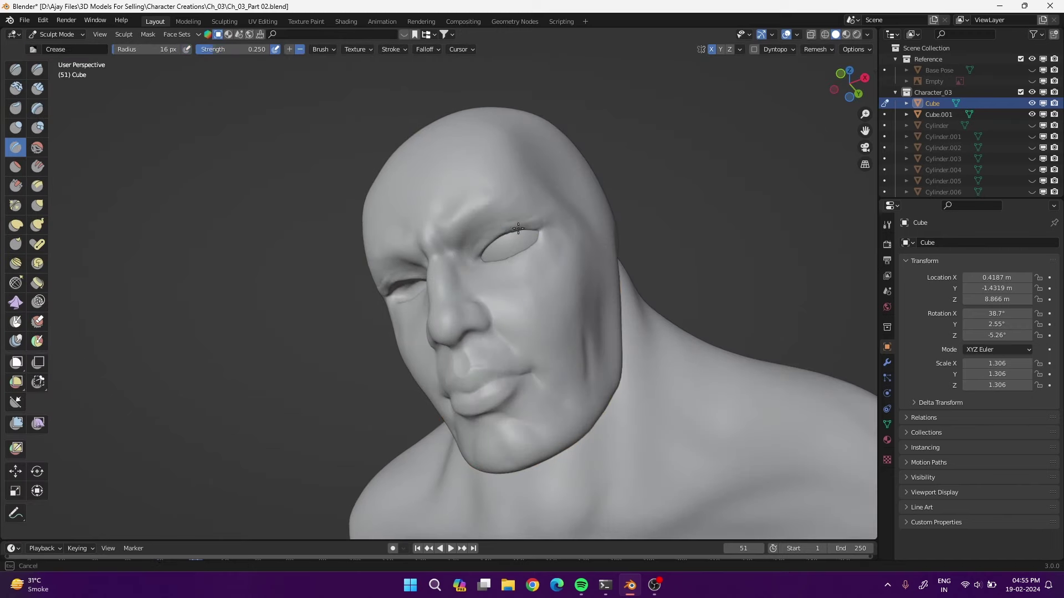
middle_click_drag(633, 215, 534, 291)
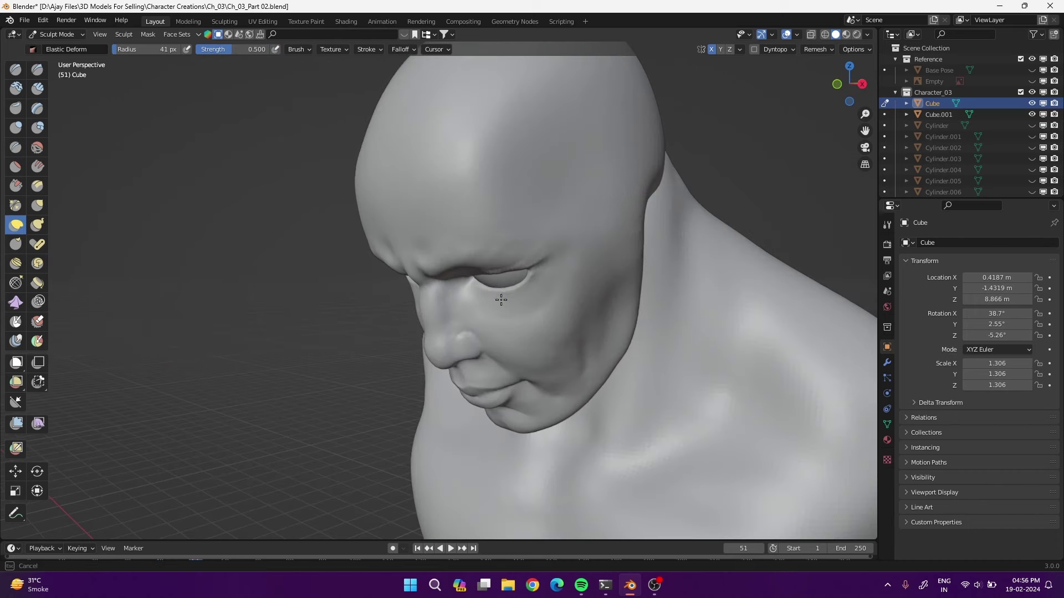
key("x")
key("c")
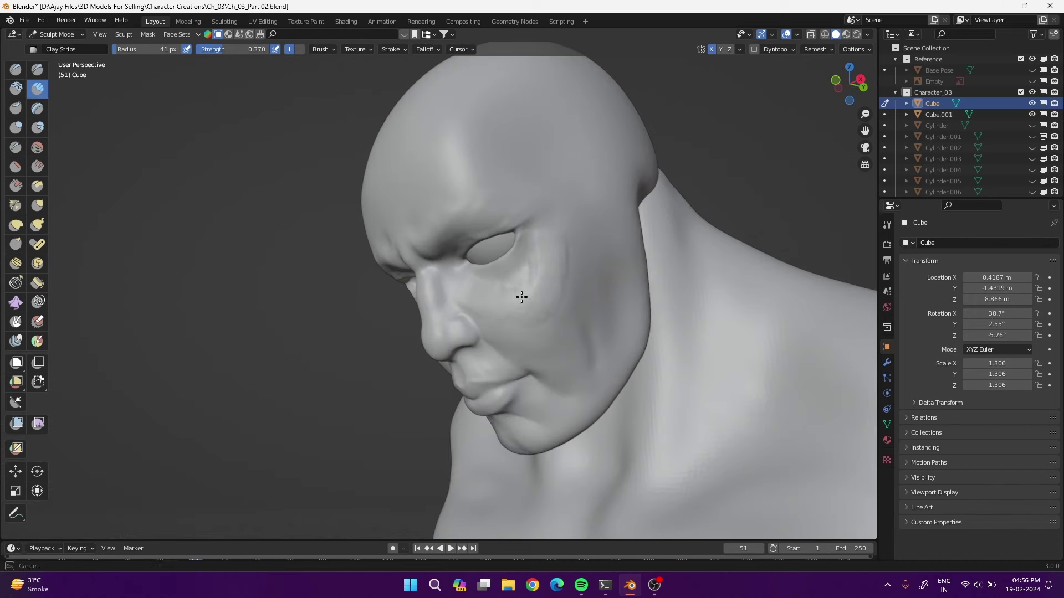
key("shift+c")
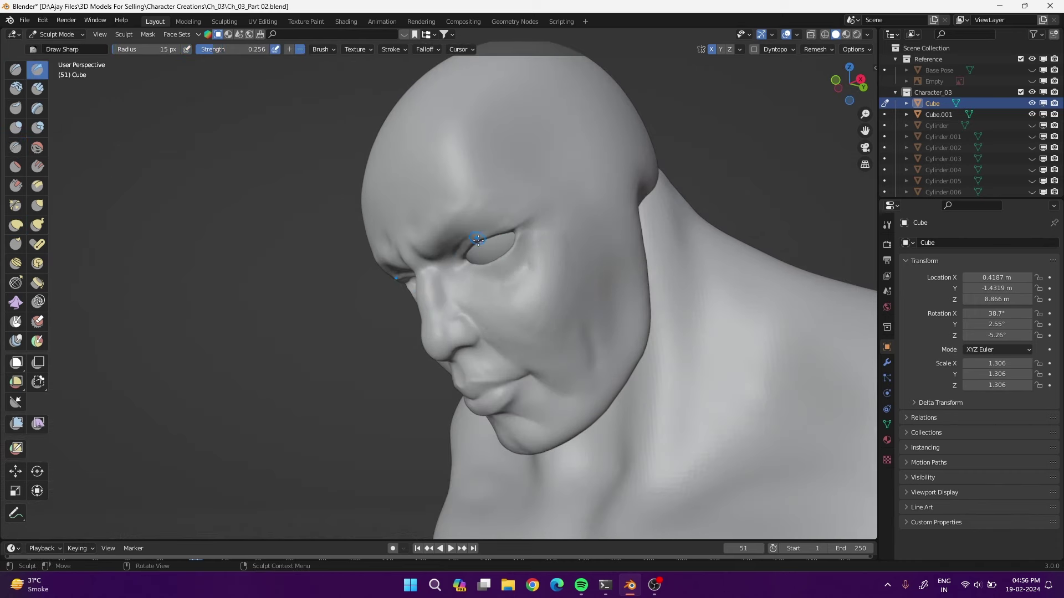
middle_click_drag(475, 299, 520, 292)
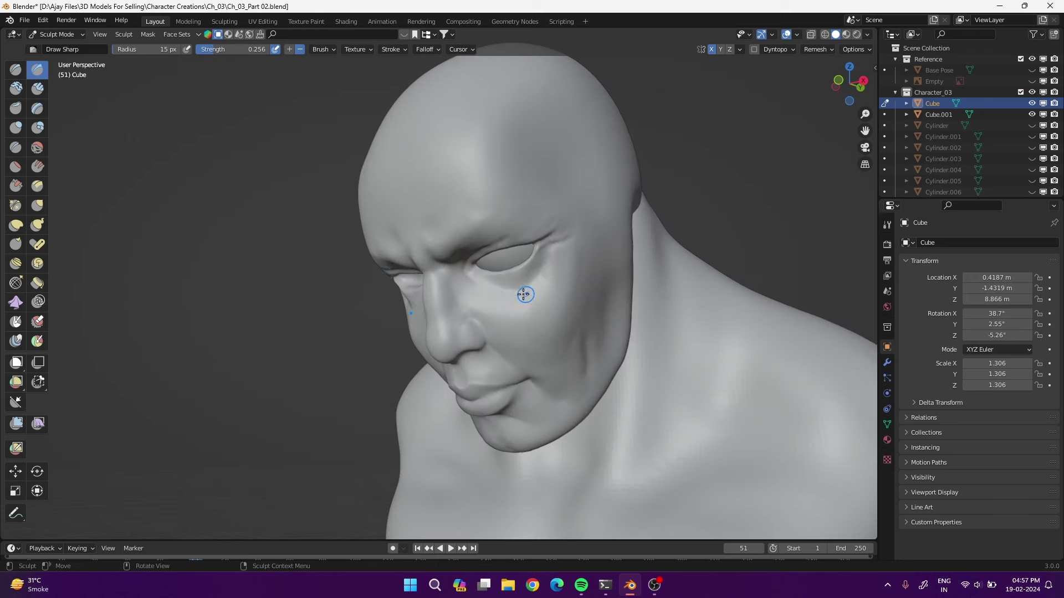
Deepen brow and cheek wrinkles with Draw and Draw Sharp, and pull the upper eyelid with Elastic Deform
key("x")
middle_click_drag(509, 235, 485, 238)
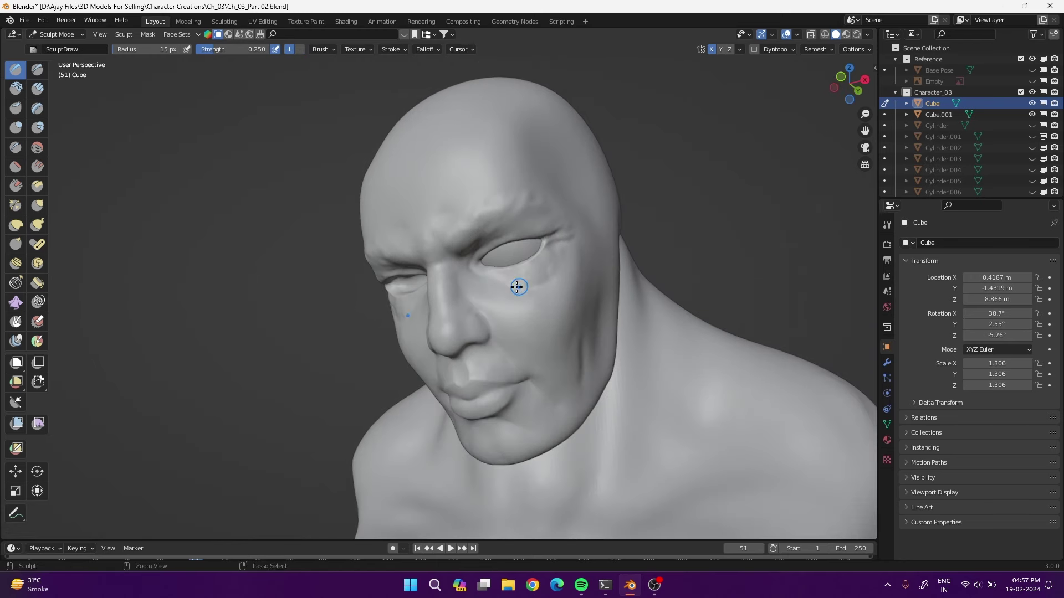
middle_click_drag(486, 304, 461, 291)
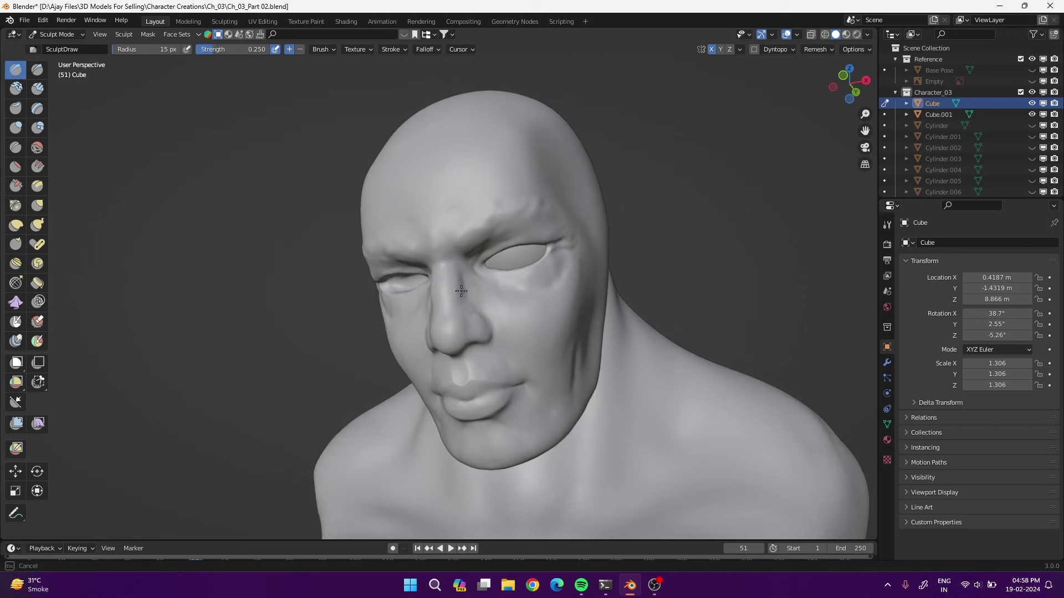
mouse_move(442, 254)
middle_mouse_down()
mouse_move(496, 304)
mouse_move(525, 313)
mouse_move(496, 277)
middle_mouse_up()
key("x")
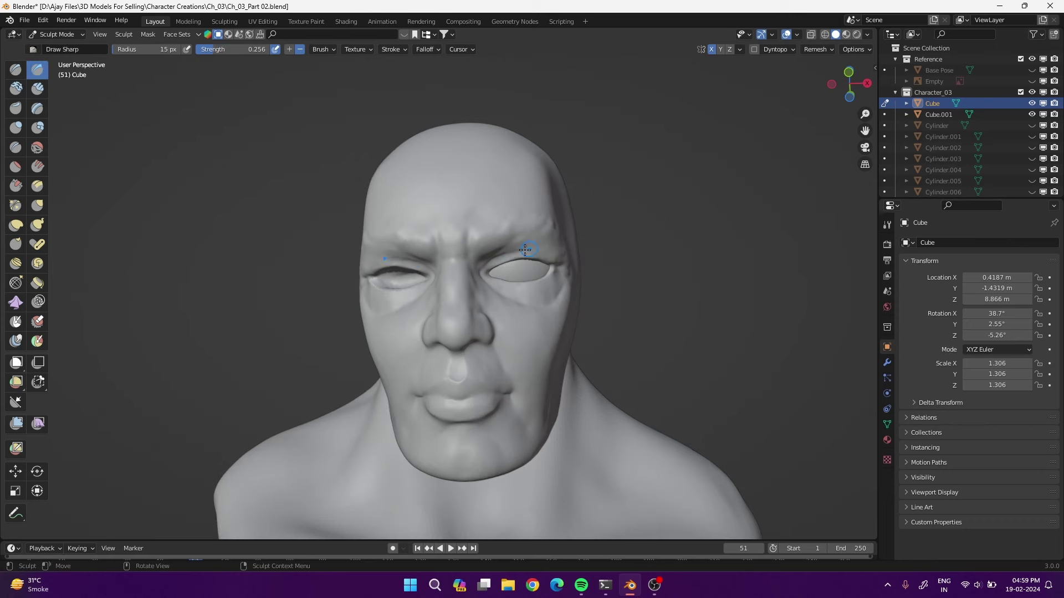
key("shift+c")
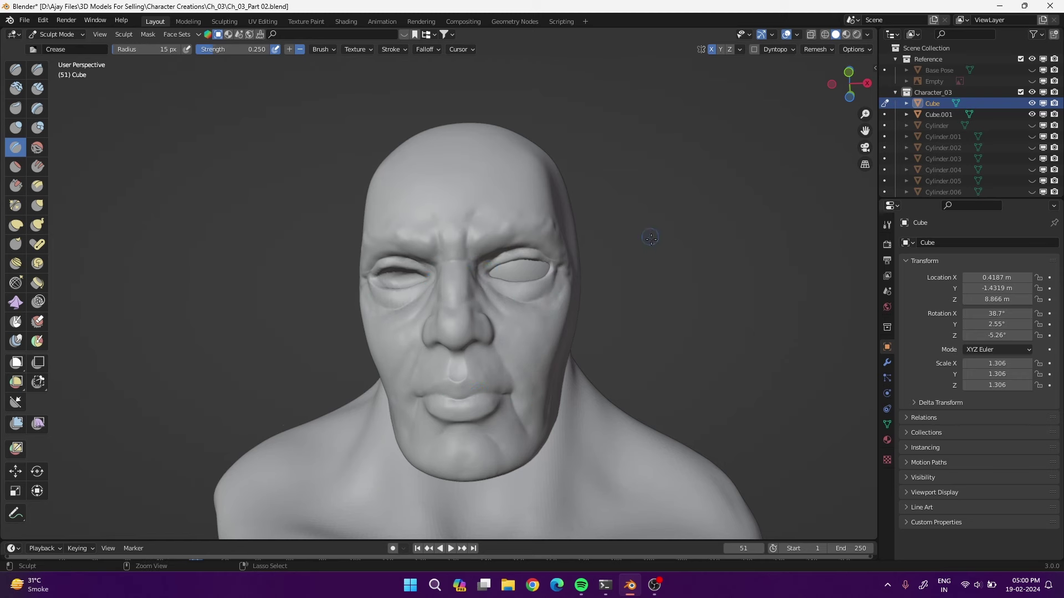
middle_click_drag(650, 238, 648, 216, "ctrl")
key("e")
mouse_move(471, 266)
middle_mouse_down()
mouse_move(445, 277)
mouse_move(420, 272)
mouse_move(513, 238)
mouse_move(399, 240)
mouse_move(421, 277)
mouse_move(564, 280)
mouse_move(506, 266)
mouse_move(463, 325)
middle_mouse_up()
At a 25 px radius, carve a line under the eye and sharpen the upper eyelid with Draw Sharp
key("f")
left_click(508, 297)
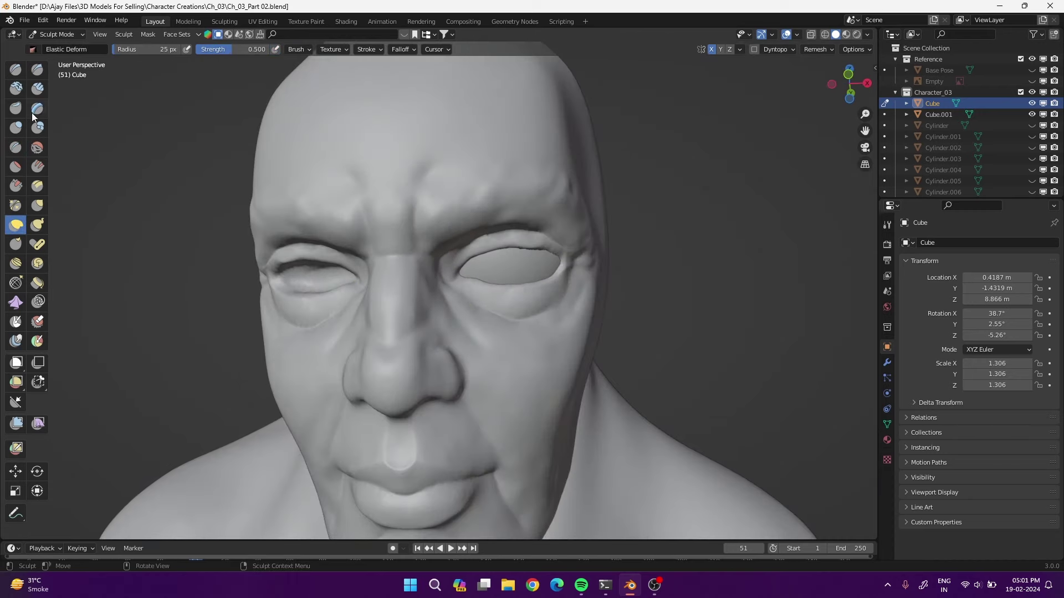
left_click(37, 69)
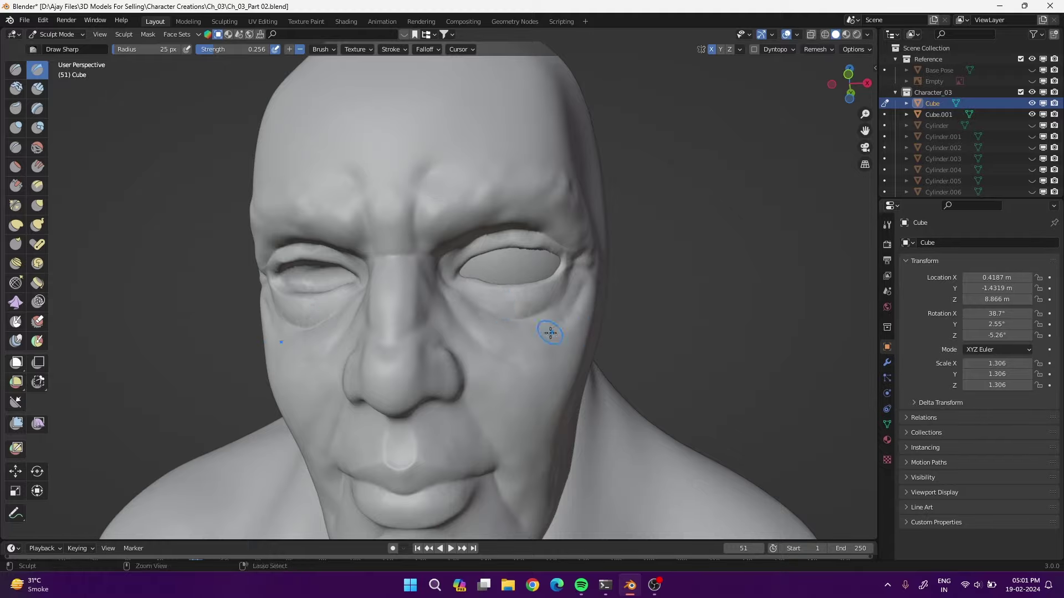
left_click_drag(516, 308, 571, 299)
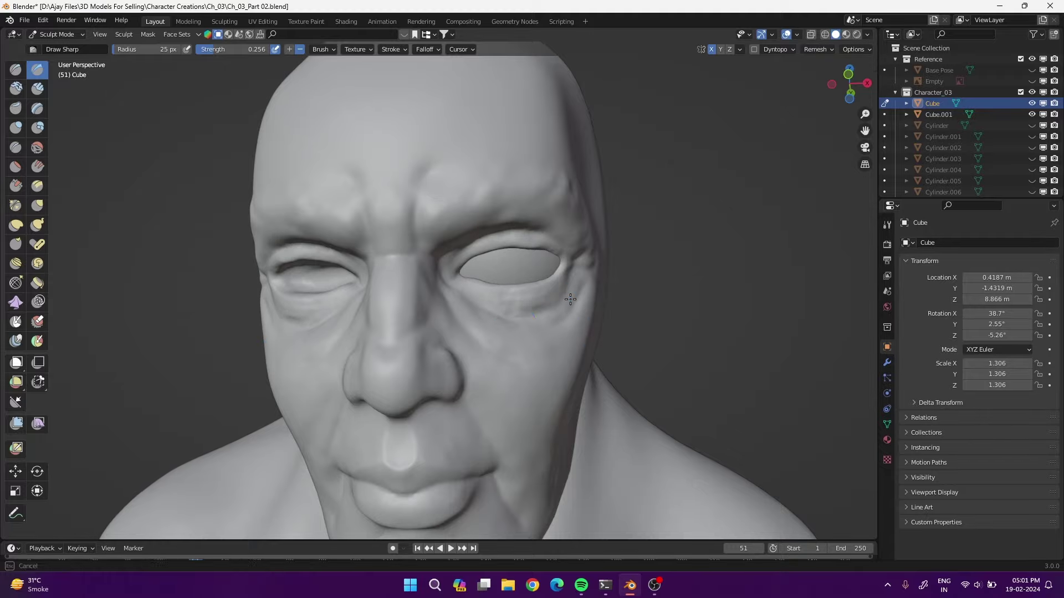
left_click_drag(463, 259, 553, 244)
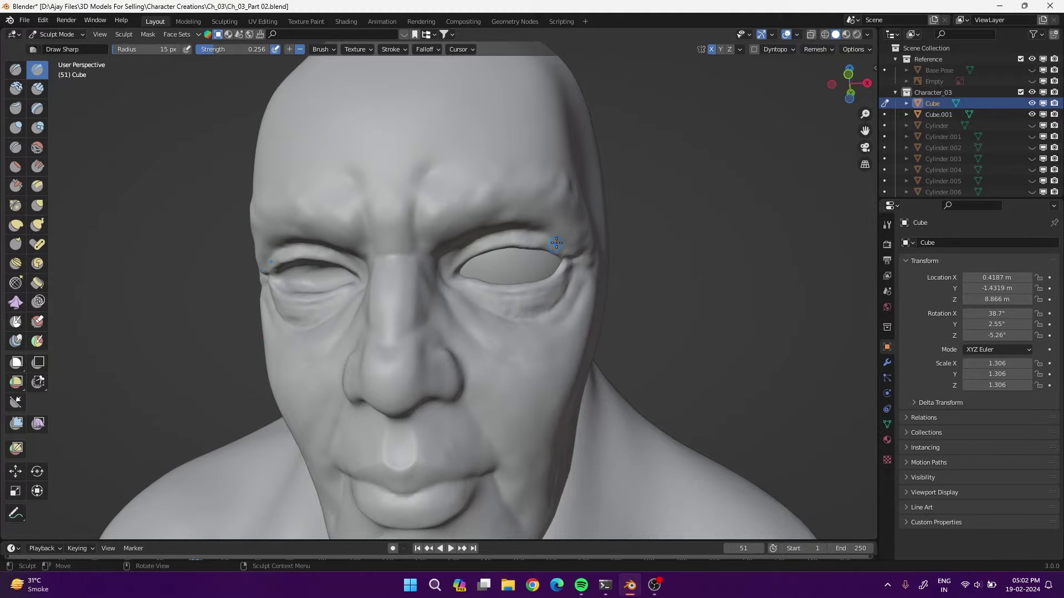
middle_click_drag(553, 244, 561, 252)
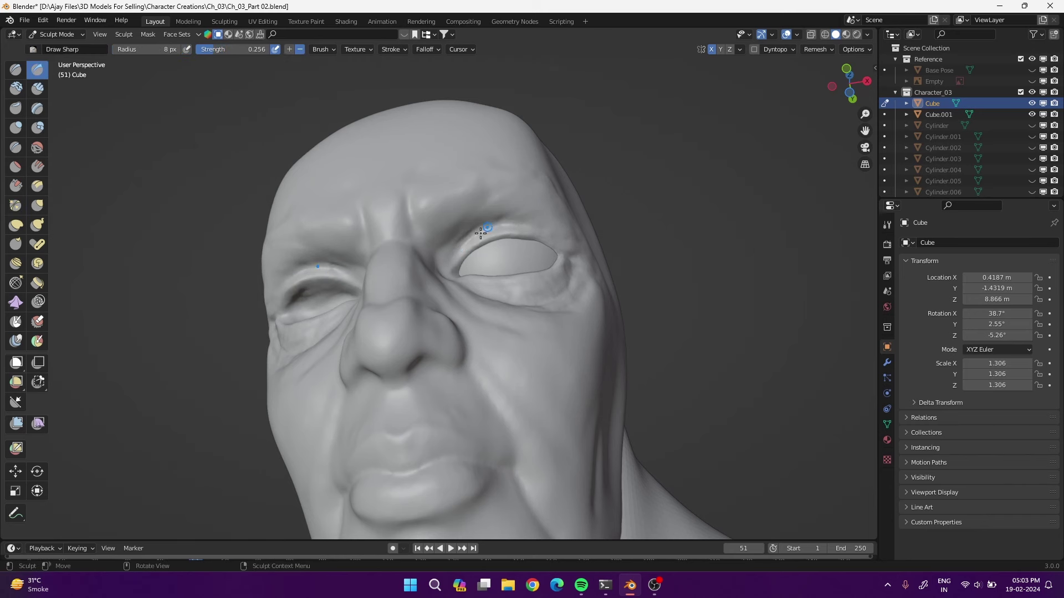
middle_click_drag(571, 262, 456, 282)
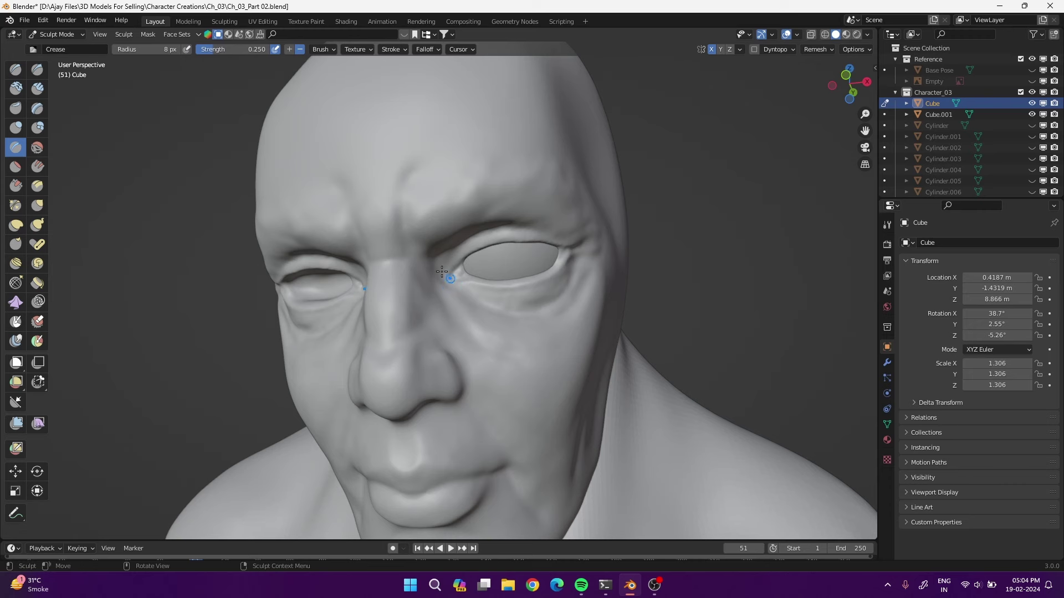
Build up the nostril edge with Clay Strips and push it with Elastic Deform
key("shift+x")
middle_click_drag(439, 355, 426, 389)
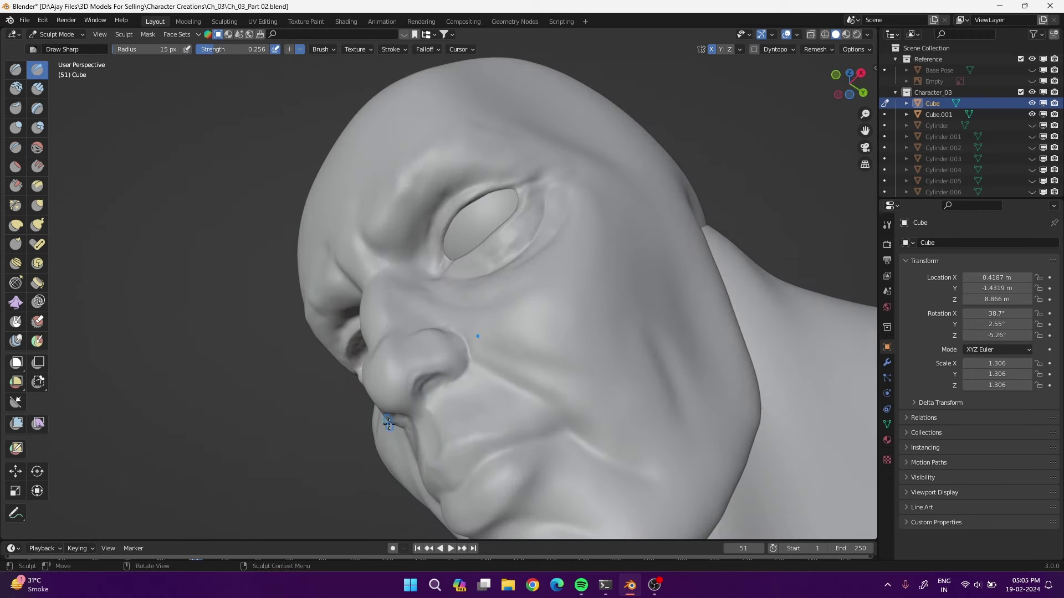
mouse_move(389, 424)
middle_mouse_down()
mouse_move(416, 500)
mouse_move(249, 288)
middle_mouse_up()
left_click(37, 88)
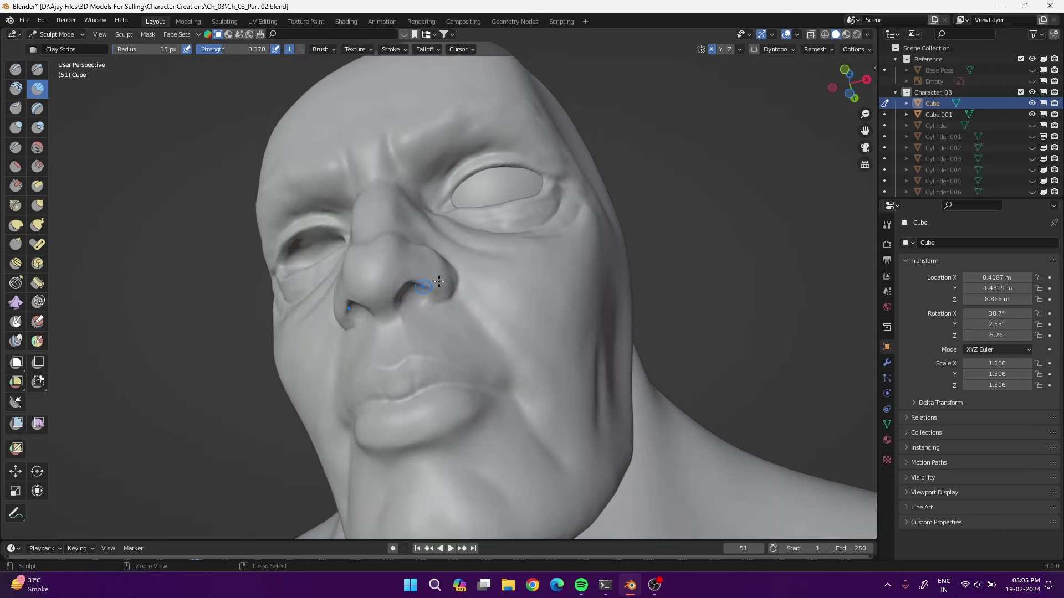
mouse_move(438, 281)
middle_mouse_down()
mouse_move(386, 349)
mouse_move(368, 309)
mouse_move(423, 339)
middle_mouse_up()
key("shift+e")
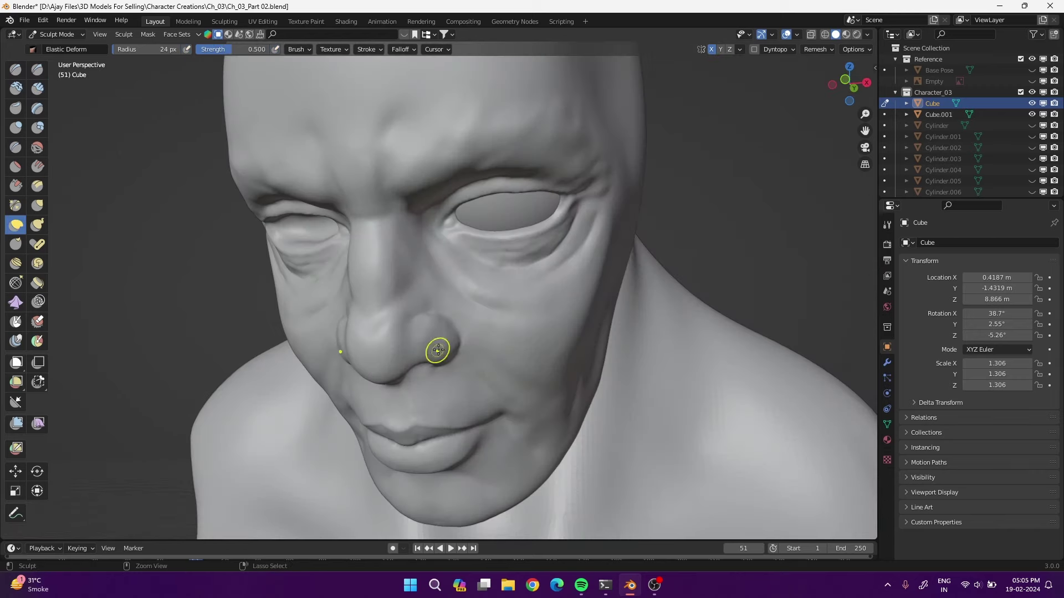
mouse_move(427, 379)
middle_mouse_down()
mouse_move(451, 290)
mouse_move(343, 324)
mouse_move(478, 154)
mouse_move(465, 209)
middle_mouse_up()
Add fine wrinkles near the lips and chin, then make Cube.001 the active sculpt object
left_click(8, 147)
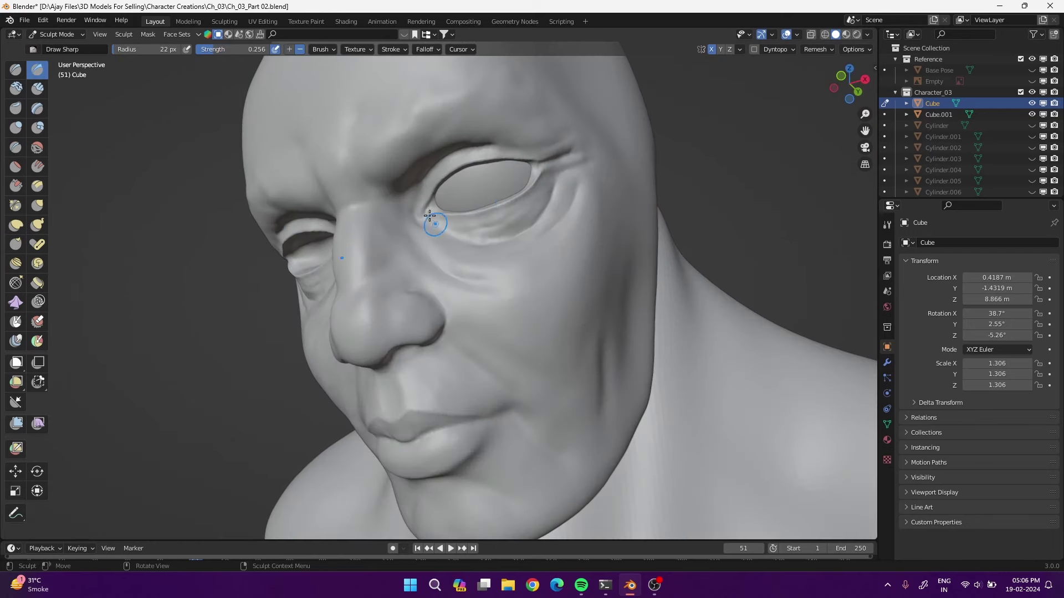
mouse_move(347, 383)
middle_mouse_down()
mouse_move(499, 392)
mouse_move(456, 427)
mouse_move(368, 242)
mouse_move(346, 335)
mouse_move(560, 321)
middle_mouse_up()
scroll(425, 229, "down", 5)
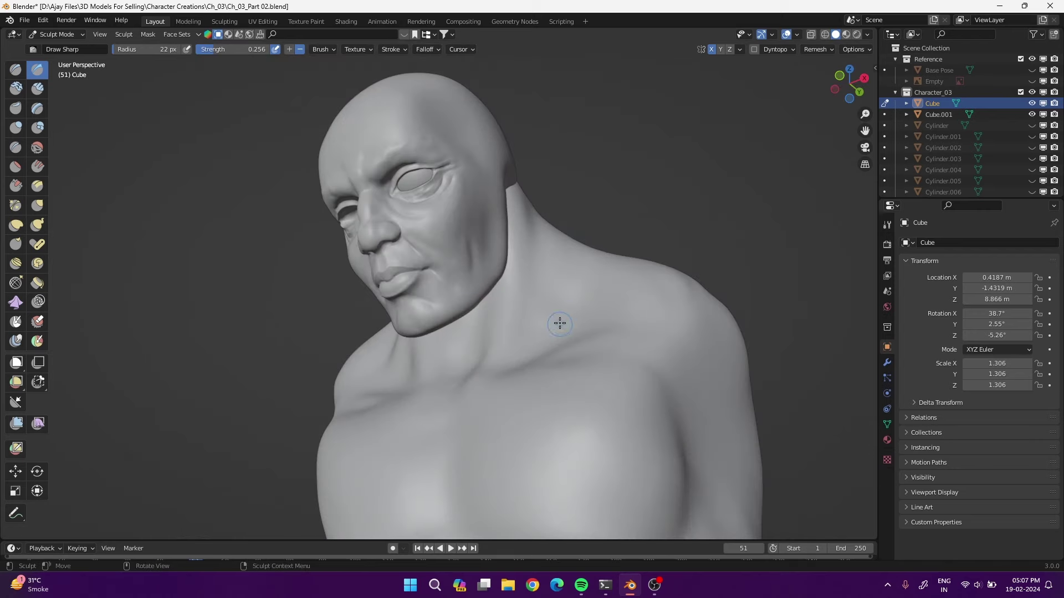
key("alt+q")
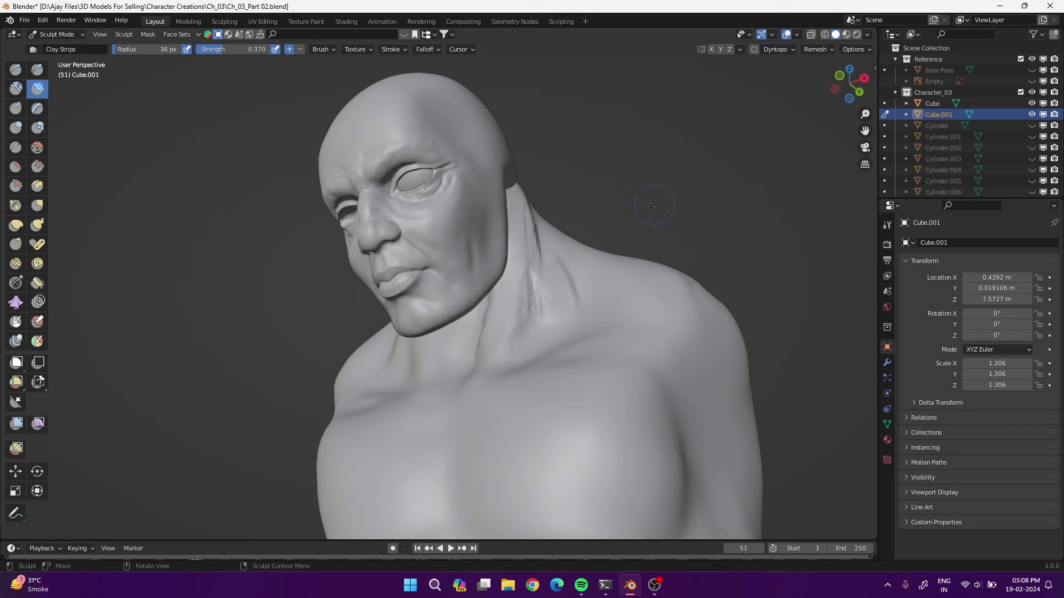
Build clay mass onto the shoulder muscle with Snake Hook, Elastic Deform and Clay Strips
middle_click_drag(650, 206, 541, 331)
mouse_move(536, 168)
middle_mouse_down()
mouse_move(608, 333)
mouse_move(408, 351)
mouse_move(431, 359)
mouse_move(352, 290)
middle_mouse_up()
mouse_move(263, 270)
middle_mouse_down()
mouse_move(295, 294)
mouse_move(548, 252)
mouse_move(601, 388)
mouse_move(549, 206)
middle_mouse_up()
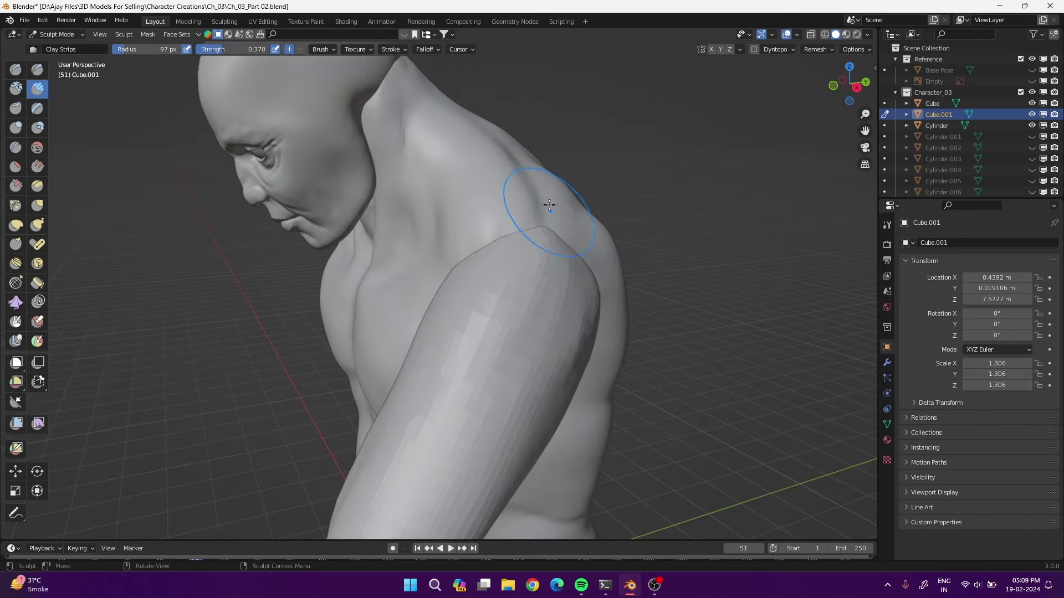
mouse_move(544, 289)
middle_mouse_down()
mouse_move(560, 311)
mouse_move(536, 290)
mouse_move(297, 302)
mouse_move(491, 320)
mouse_move(295, 316)
mouse_move(399, 273)
mouse_move(676, 356)
mouse_move(593, 340)
mouse_move(569, 299)
mouse_move(352, 354)
mouse_move(556, 304)
mouse_move(65, 180)
middle_mouse_up()
key("k")
key("e")
key("c")
left_click_drag(459, 205, 515, 192)
middle_click_drag(475, 225, 359, 345)
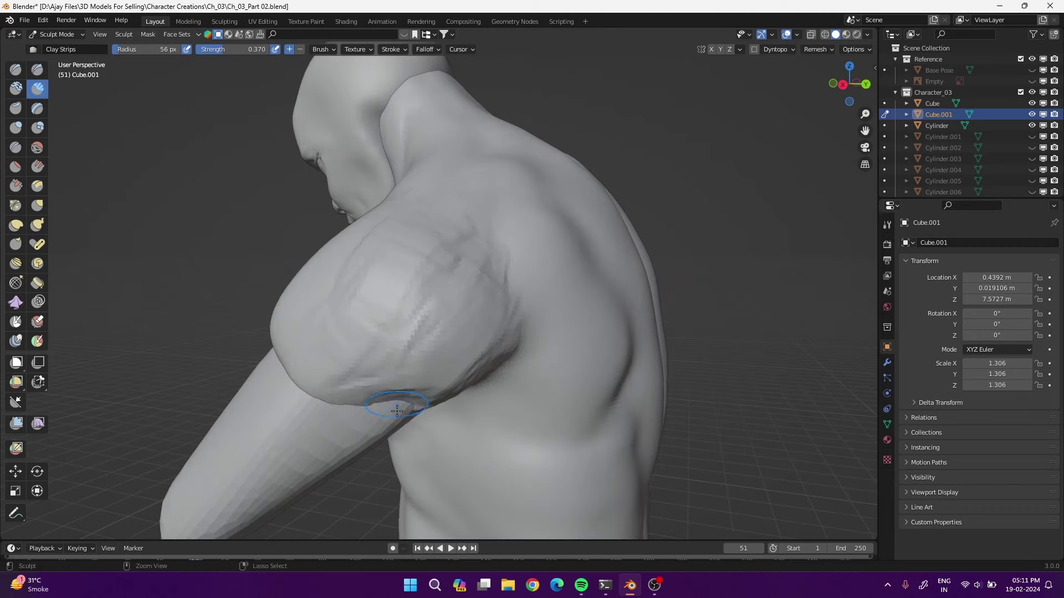
At a 92 px radius, shape the deltoid and trapezius with Elastic Deform, Clay Strips, Clay Thumb and Draw Sharp
key("f")
left_click(437, 382)
mouse_move(438, 382)
middle_mouse_down()
mouse_move(510, 321)
mouse_move(382, 353)
middle_mouse_up()
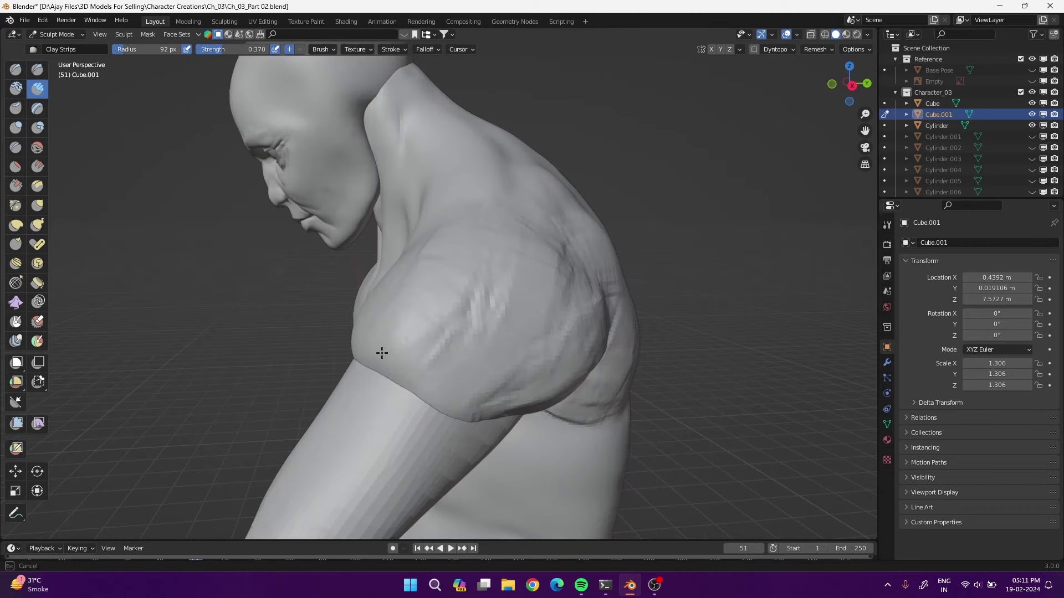
key("e")
mouse_move(451, 408)
middle_mouse_down()
mouse_move(539, 335)
mouse_move(601, 319)
mouse_move(468, 327)
mouse_move(444, 359)
middle_mouse_up()
key("c")
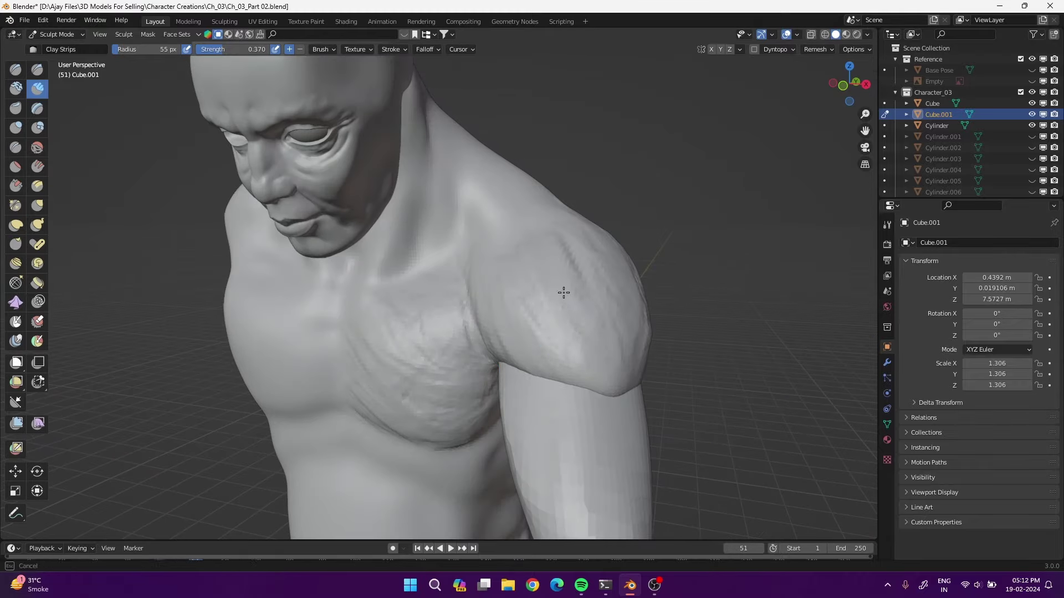
mouse_move(563, 293)
middle_mouse_down()
mouse_move(458, 404)
mouse_move(422, 349)
mouse_move(434, 373)
mouse_move(388, 332)
mouse_move(553, 280)
mouse_move(450, 332)
middle_mouse_up()
left_click(15, 108)
left_click(37, 69)
mouse_move(565, 296)
middle_mouse_down()
mouse_move(463, 347)
mouse_move(375, 334)
mouse_move(546, 351)
mouse_move(512, 271)
middle_mouse_up()
Add Clay Strips muscle definition to the chest, shoulder and upper arm
middle_click_drag(381, 326, 368, 330)
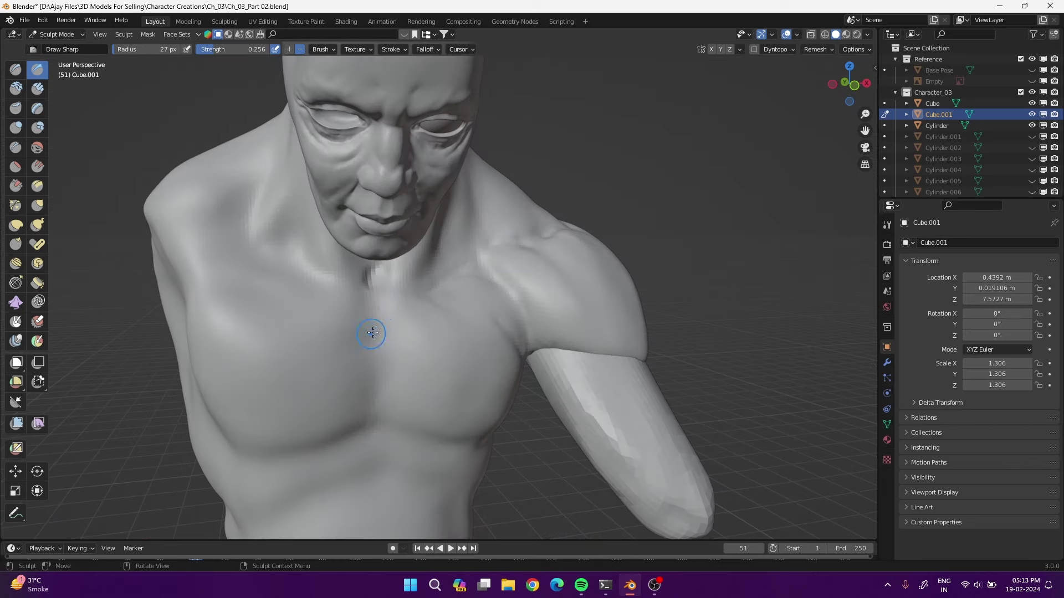
scroll(415, 399, "up", 2)
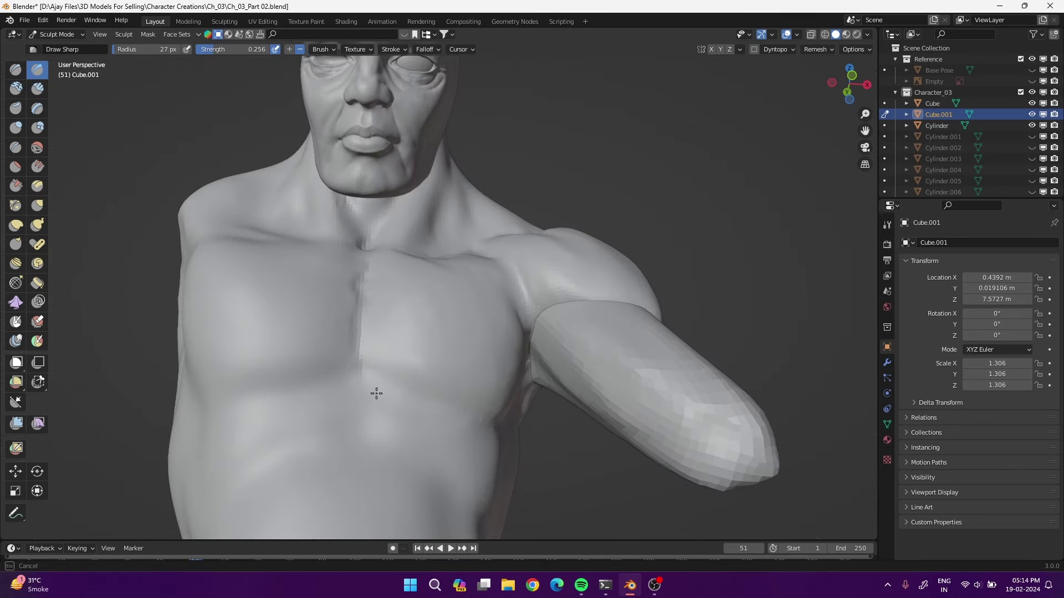
middle_click_drag(376, 394, 359, 297)
key("c")
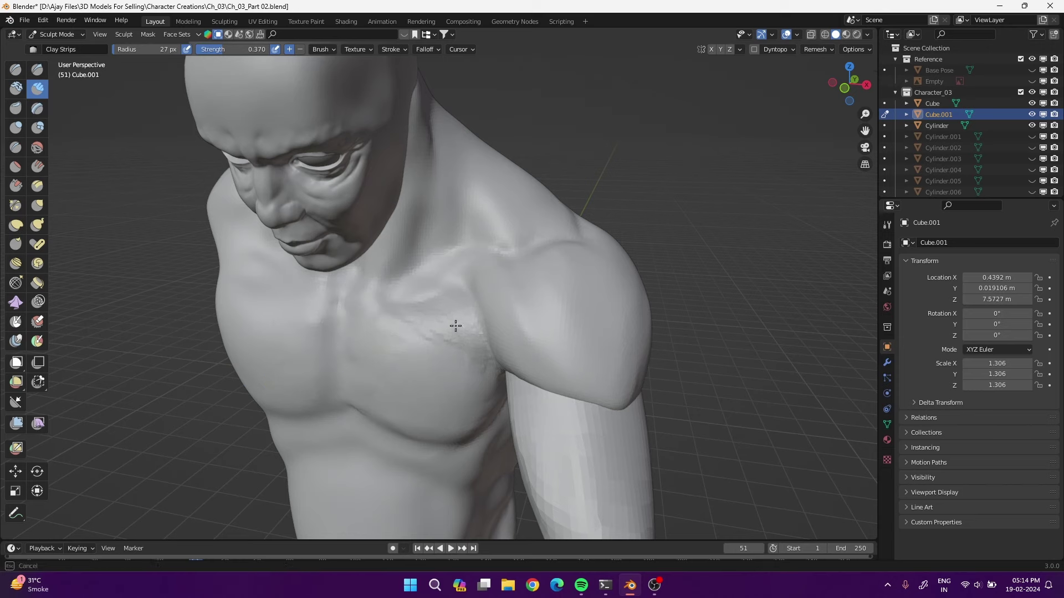
middle_click_drag(455, 326, 407, 341)
scroll(407, 341, "down", 2)
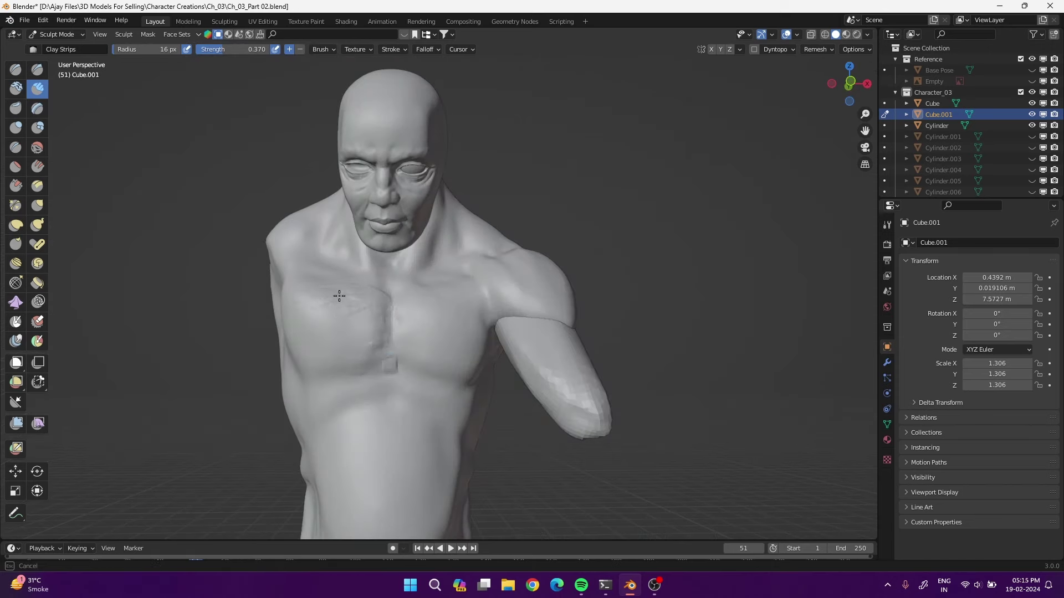
middle_click_drag(283, 342, 366, 290)
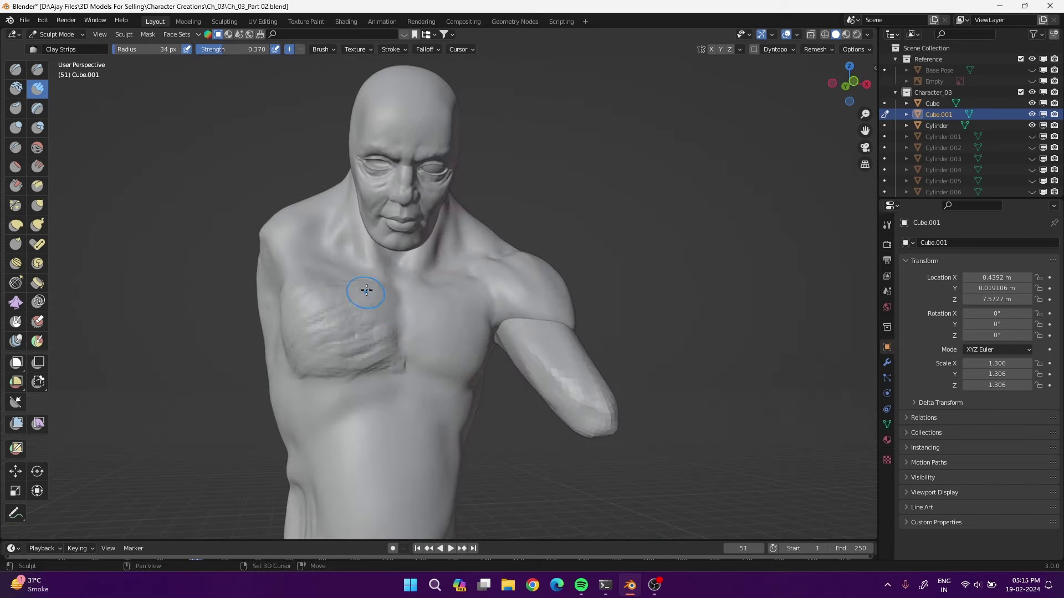
mouse_move(292, 337)
middle_mouse_down()
mouse_move(381, 357)
mouse_move(208, 277)
middle_mouse_up()
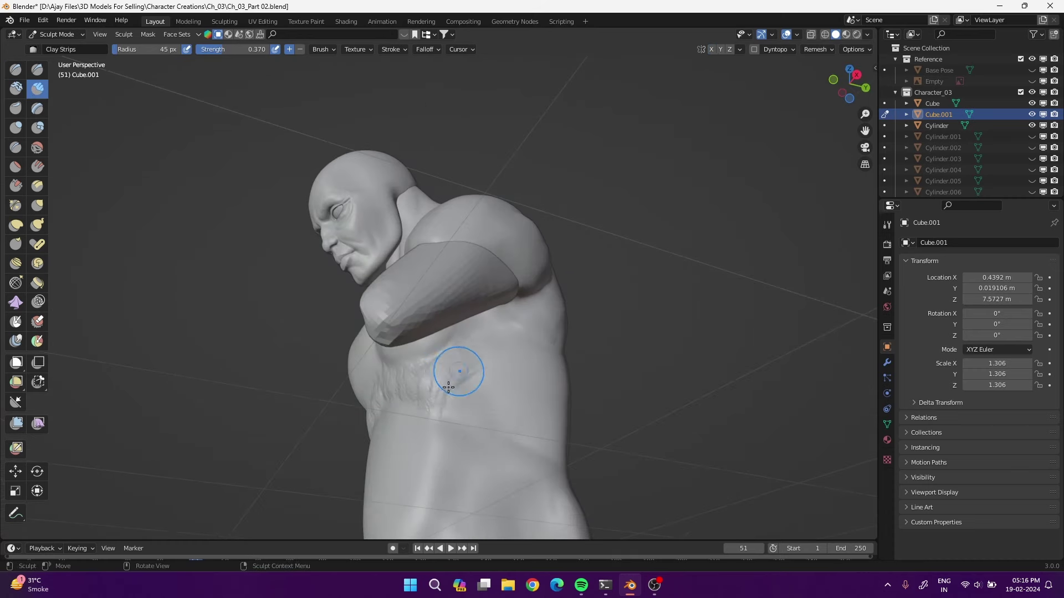
mouse_move(448, 387)
middle_mouse_down()
mouse_move(380, 361)
mouse_move(426, 352)
middle_mouse_up()
mouse_move(389, 385)
middle_mouse_down()
mouse_move(485, 307)
mouse_move(513, 368)
mouse_move(226, 325)
mouse_move(392, 334)
mouse_move(247, 301)
middle_mouse_up()
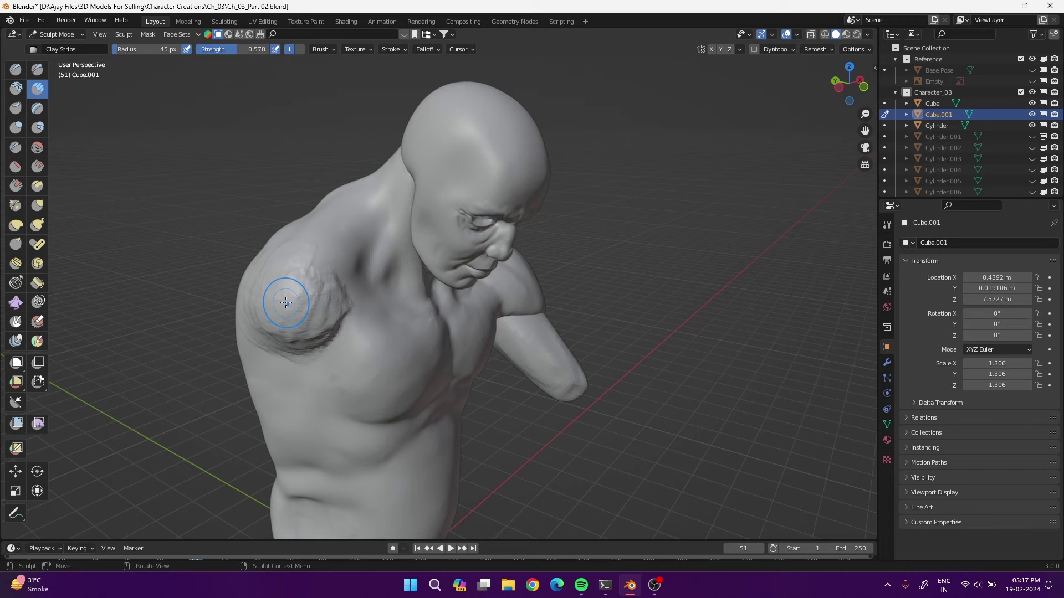
middle_click_drag(325, 276, 375, 270)
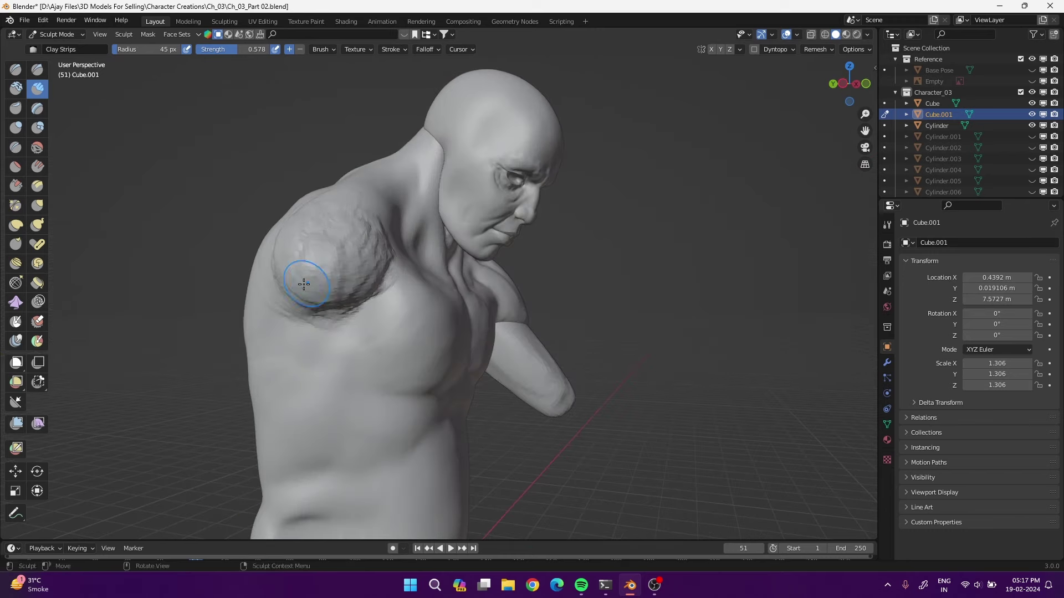
mouse_move(73, 204)
middle_mouse_down()
mouse_move(285, 261)
mouse_move(321, 197)
mouse_move(332, 221)
mouse_move(273, 256)
mouse_move(531, 270)
mouse_move(373, 304)
mouse_move(386, 396)
mouse_move(285, 297)
mouse_move(261, 368)
mouse_move(256, 297)
middle_mouse_up()
Define the abdomen and flanks by alternating Elastic Deform and Clay Strips strokes
left_click(16, 224)
key("c")
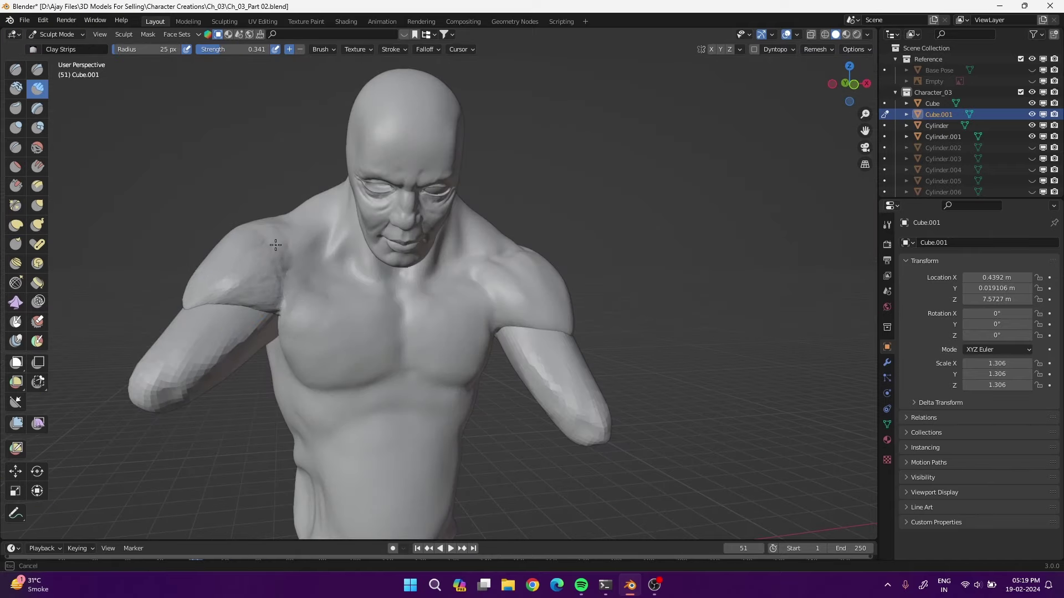
mouse_move(275, 245)
middle_mouse_down()
mouse_move(387, 316)
mouse_move(320, 269)
mouse_move(344, 355)
middle_mouse_up()
left_click(15, 224)
middle_click_drag(275, 351, 369, 353)
key("c")
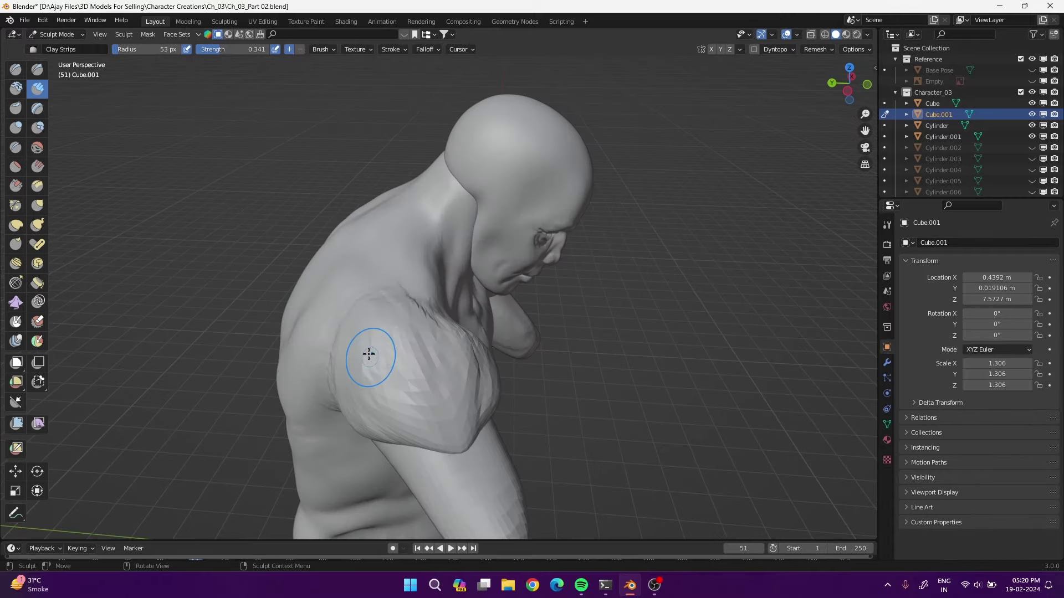
mouse_move(359, 400)
middle_mouse_down()
mouse_move(368, 225)
mouse_move(360, 305)
mouse_move(474, 377)
mouse_move(359, 333)
mouse_move(430, 308)
mouse_move(359, 358)
mouse_move(479, 294)
mouse_move(309, 356)
mouse_move(308, 308)
middle_mouse_up()
mouse_move(440, 320)
middle_mouse_down()
mouse_move(373, 380)
mouse_move(465, 410)
mouse_move(349, 315)
middle_mouse_up()
middle_click_drag(417, 386, 478, 356)
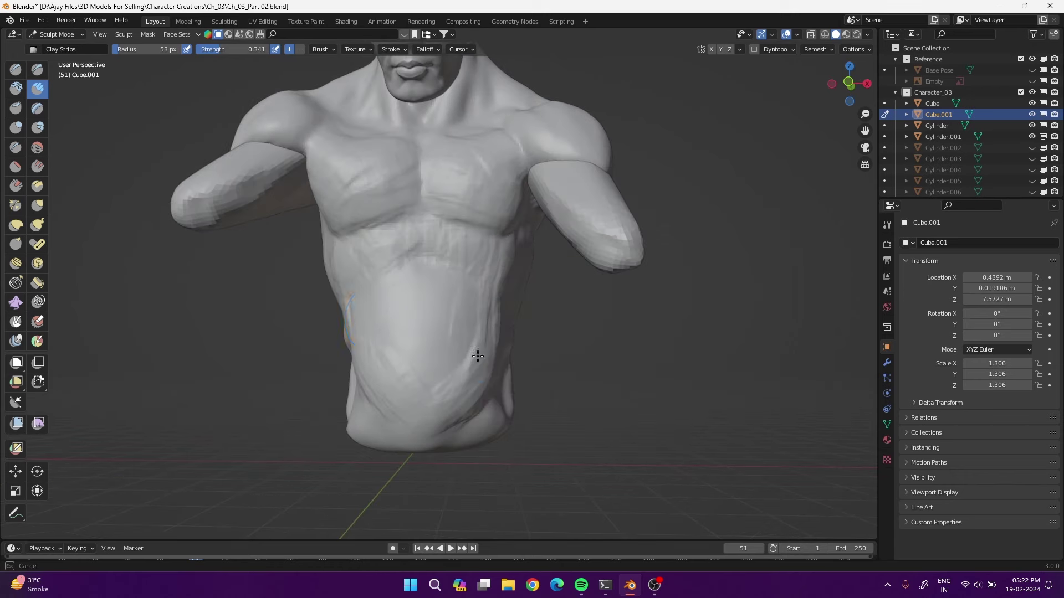
Carve the spine groove and back muscles, and reshape the shoulders with Elastic Deform
mouse_move(373, 322)
middle_mouse_down()
mouse_move(463, 356)
mouse_move(333, 332)
mouse_move(467, 203)
middle_mouse_up()
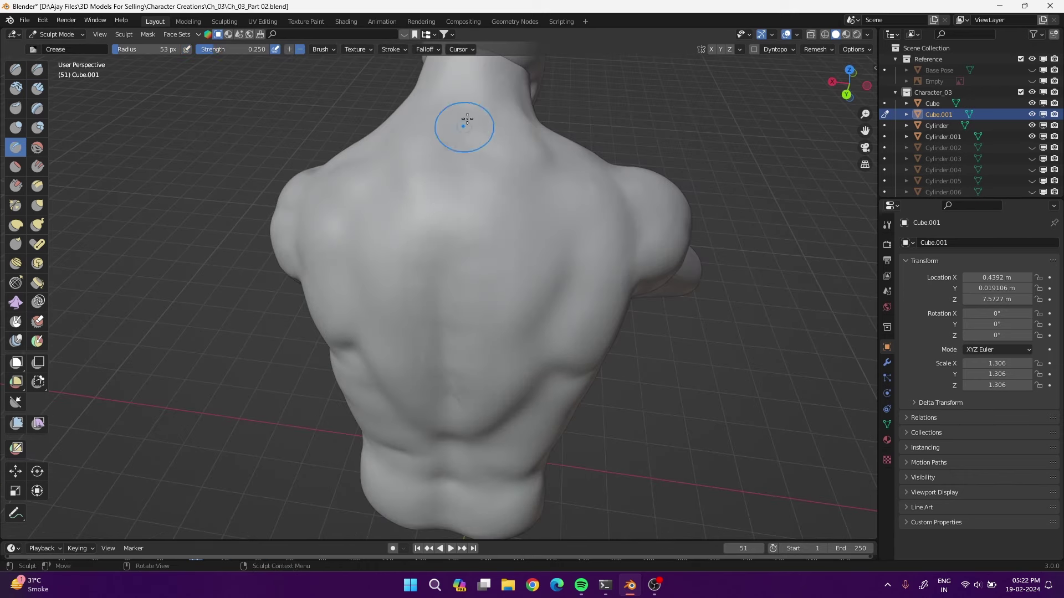
mouse_move(514, 240)
middle_mouse_down()
mouse_move(555, 249)
mouse_move(420, 352)
mouse_move(331, 247)
middle_mouse_up()
mouse_move(395, 220)
middle_mouse_down()
mouse_move(423, 244)
mouse_move(463, 238)
mouse_move(449, 358)
mouse_move(394, 177)
mouse_move(484, 245)
mouse_move(515, 298)
middle_mouse_up()
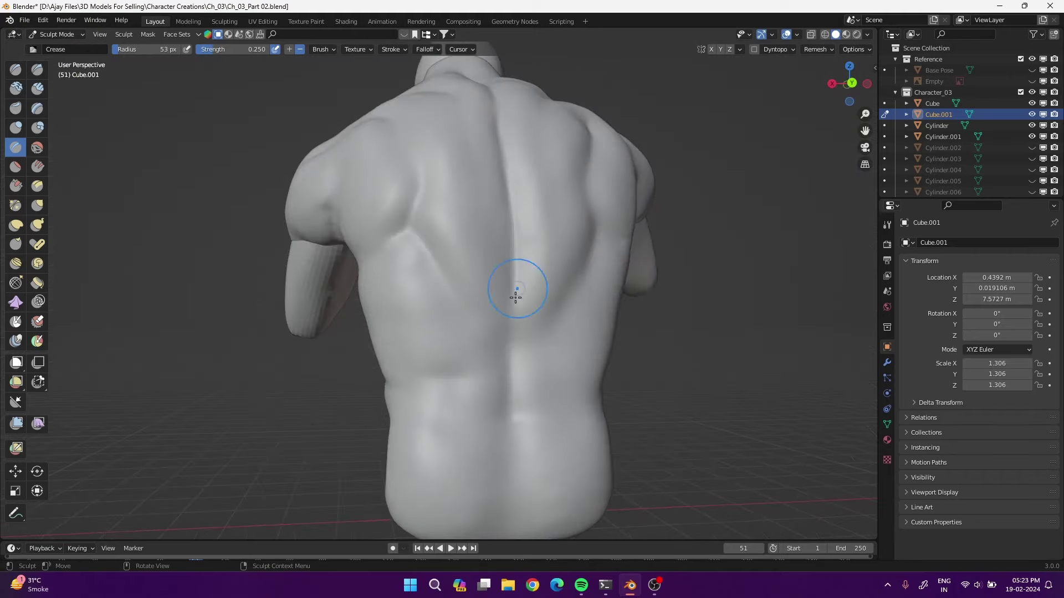
mouse_move(564, 434)
middle_mouse_down()
mouse_move(360, 340)
mouse_move(416, 318)
mouse_move(442, 325)
mouse_move(513, 410)
mouse_move(474, 198)
mouse_move(447, 230)
middle_mouse_up()
scroll(513, 411, "down", 3)
scroll(487, 250, "up", 4)
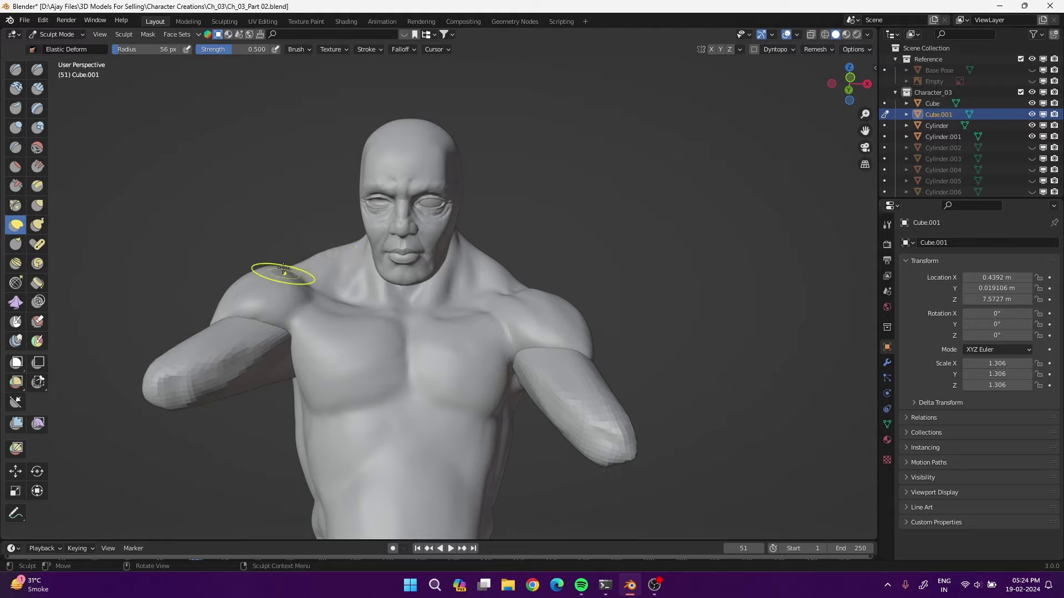
mouse_move(283, 269)
middle_mouse_down()
mouse_move(521, 254)
mouse_move(613, 289)
mouse_move(508, 319)
mouse_move(507, 284)
mouse_move(491, 264)
mouse_move(358, 255)
mouse_move(343, 328)
mouse_move(399, 288)
mouse_move(504, 245)
mouse_move(486, 216)
mouse_move(514, 352)
mouse_move(494, 328)
mouse_move(593, 257)
middle_mouse_up()
key("c")
key("ctrl+z")
key("ctrl+Tab")
In Object Mode, select the eye sphere and add a modifier, then undo it
left_click(304, 185)
left_click(429, 169)
left_click(887, 362)
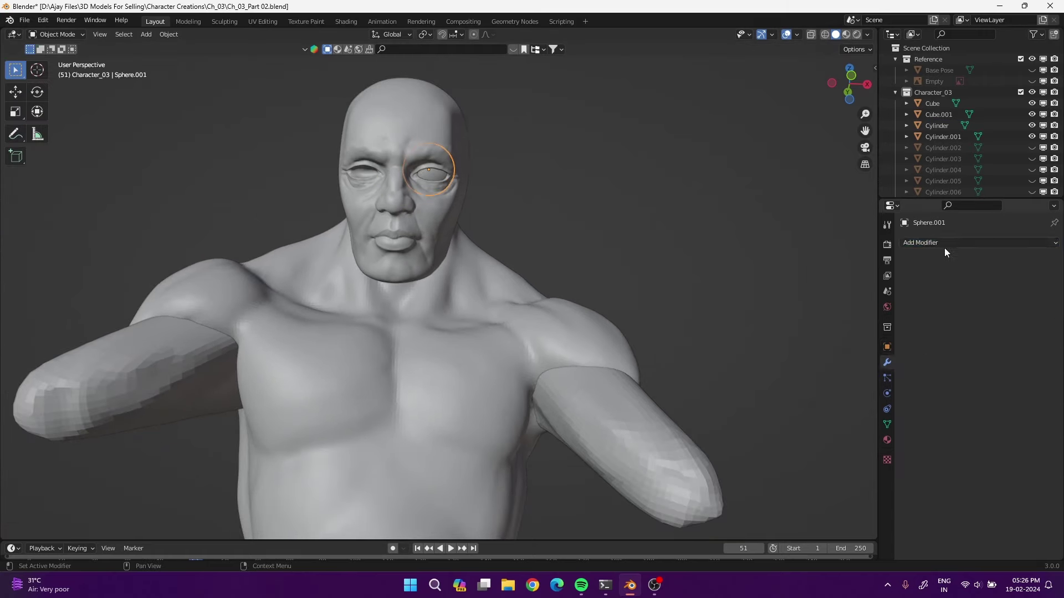
left_click(944, 247)
left_click(819, 360)
key("ctrl+z")
mouse_move(494, 166)
middle_mouse_down()
mouse_move(441, 182)
mouse_move(523, 223)
mouse_move(466, 378)
mouse_move(388, 355)
middle_mouse_up()
Sculpt Cube.001's abdomen and forearm with Clay Strips
left_click(466, 379)
key("ctrl+Tab")
scroll(467, 378, "up", 4)
scroll(374, 366, "up", 2)
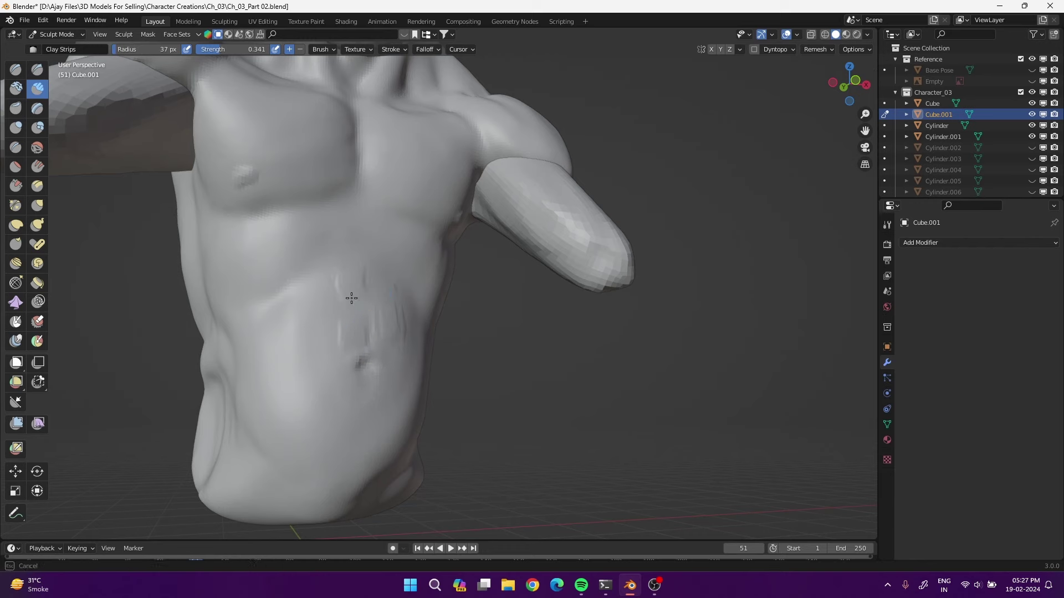
middle_click_drag(351, 299, 389, 334)
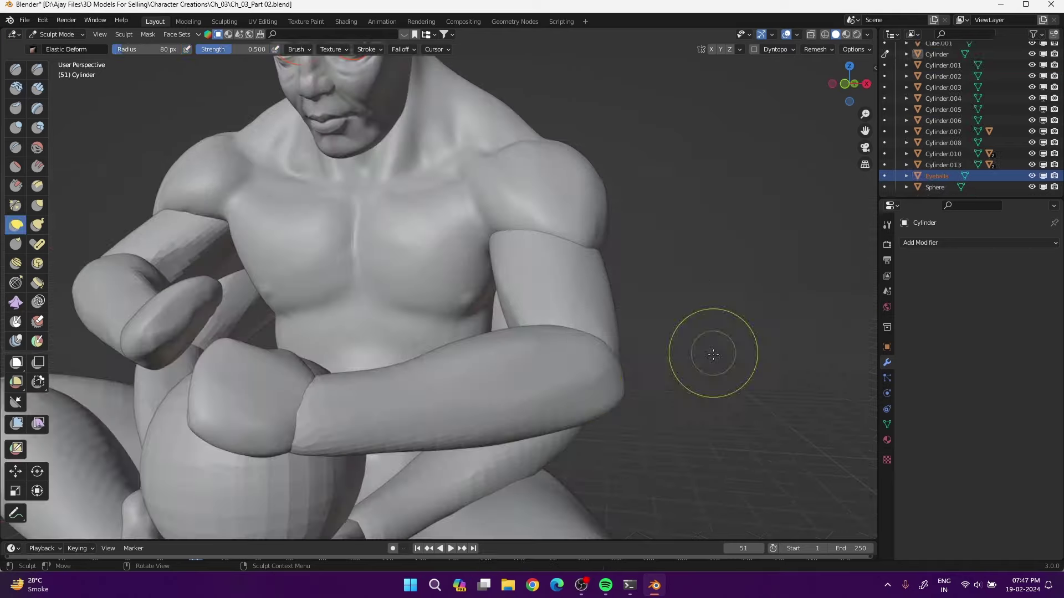
key("c")
mouse_move(613, 380)
middle_mouse_down()
mouse_move(517, 301)
mouse_move(577, 285)
mouse_move(526, 335)
mouse_move(380, 297)
mouse_move(350, 446)
middle_mouse_up()
Select the upper arm cylinder and build clay muscle strokes with dynamic topology off
key("ctrl+Tab")
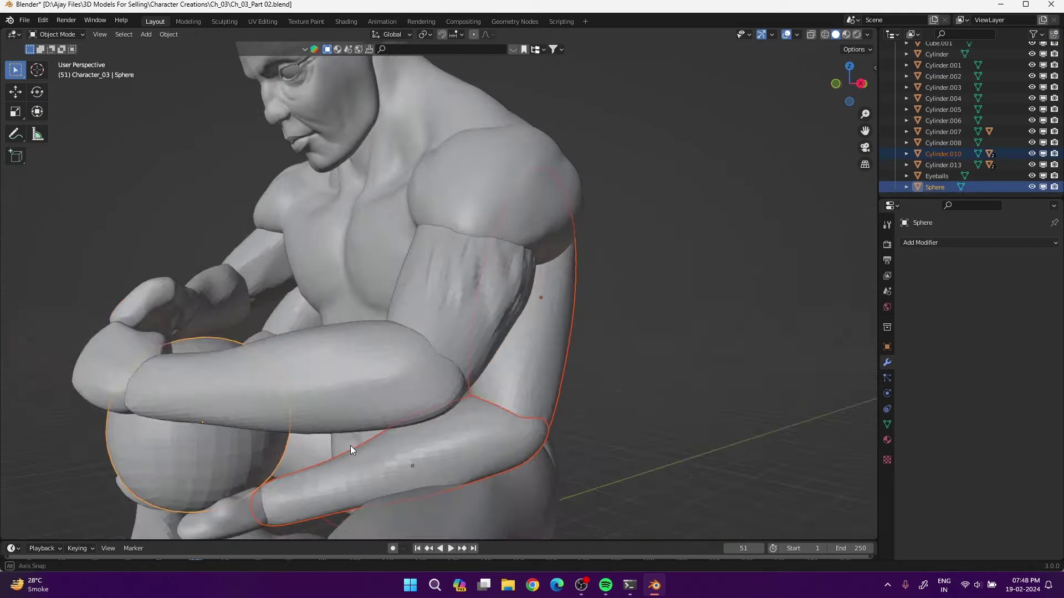
left_click(578, 434, "shift")
mouse_move(579, 434)
middle_mouse_down()
mouse_move(207, 390)
mouse_move(696, 357)
middle_mouse_up()
left_click(696, 357)
key("ctrl+Tab")
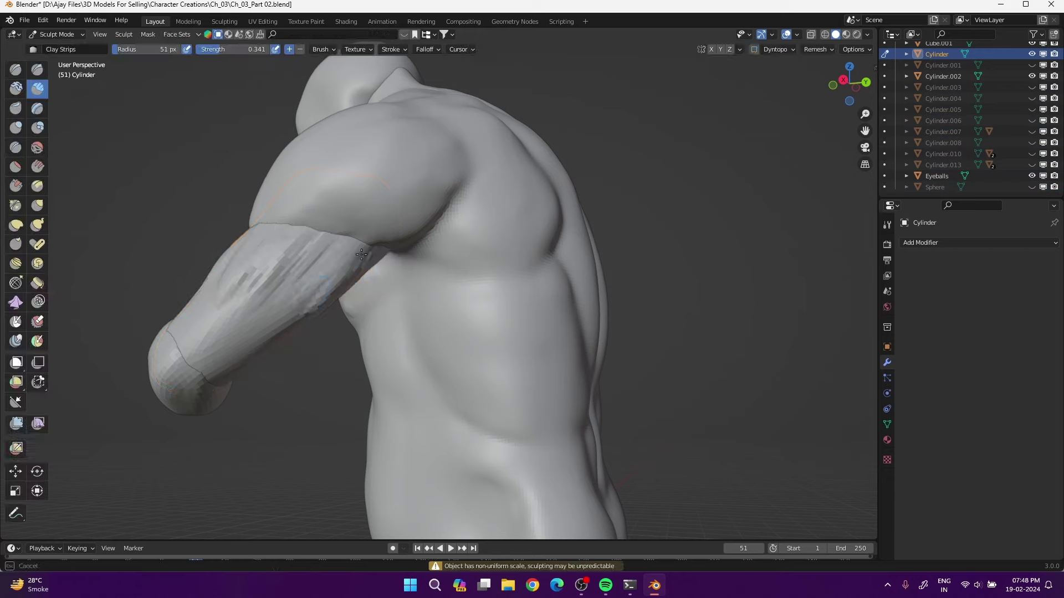
left_click_drag(285, 261, 298, 272)
key("ctrl+d")
mouse_move(298, 272)
middle_mouse_down()
mouse_move(238, 250)
mouse_move(310, 222)
middle_mouse_up()
left_click_drag(310, 222, 260, 260)
middle_click_drag(260, 260, 277, 266)
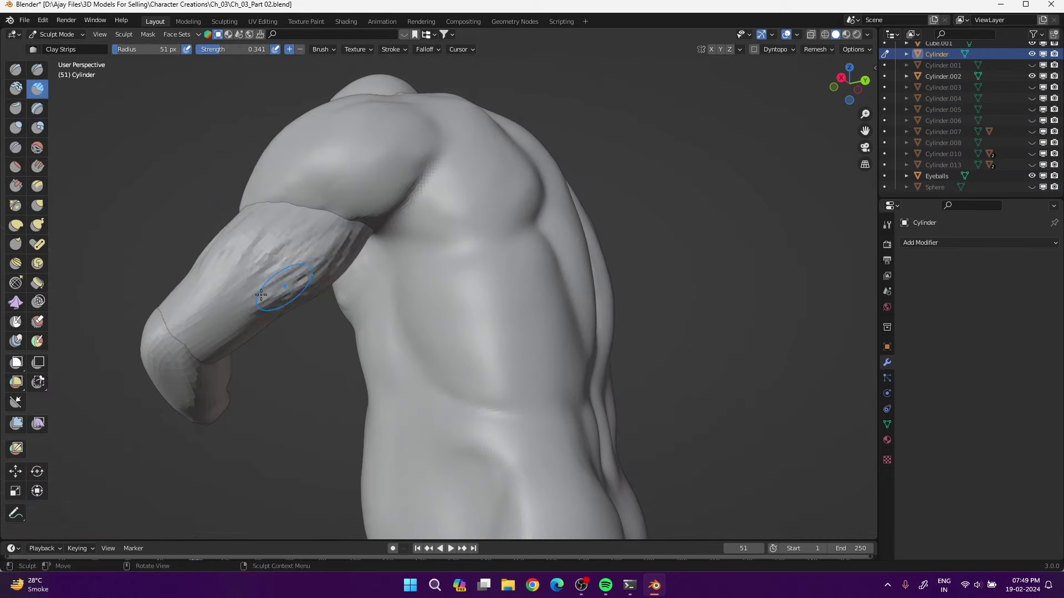
left_click_drag(277, 266, 304, 288)
mouse_move(304, 288)
middle_mouse_down()
mouse_move(316, 225)
mouse_move(480, 324)
mouse_move(541, 408)
mouse_move(557, 357)
mouse_move(372, 155)
middle_mouse_up()
At a 68 px radius, refine the chest and arm with Crease and Draw strokes on the torso
key("f")
left_click(319, 291)
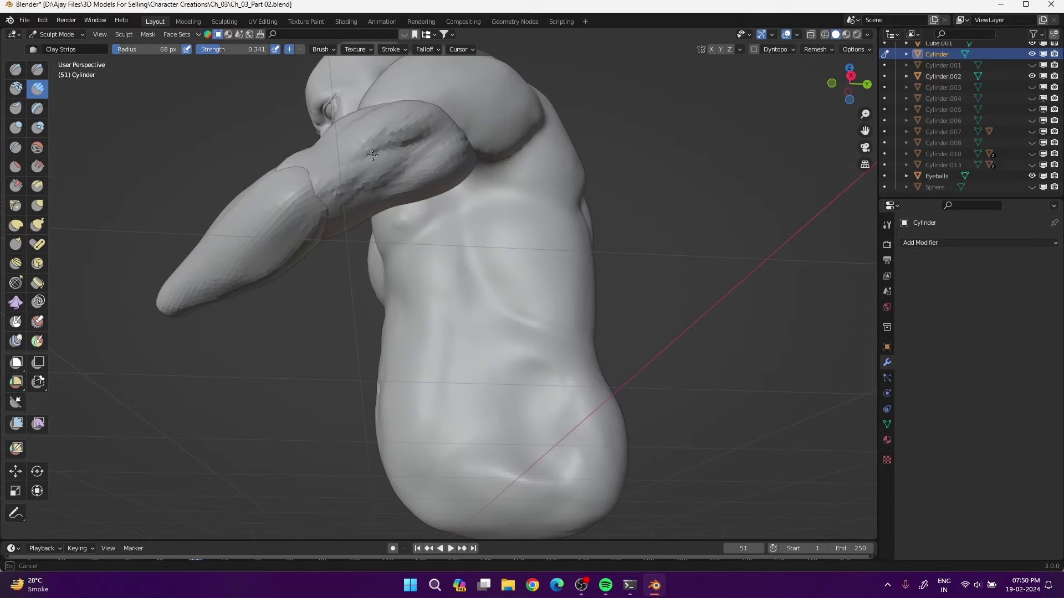
mouse_move(422, 114)
middle_mouse_down()
mouse_move(351, 162)
mouse_move(593, 280)
mouse_move(563, 252)
mouse_move(584, 249)
mouse_move(559, 244)
mouse_move(601, 243)
mouse_move(379, 276)
mouse_move(593, 420)
middle_mouse_up()
key("alt+q")
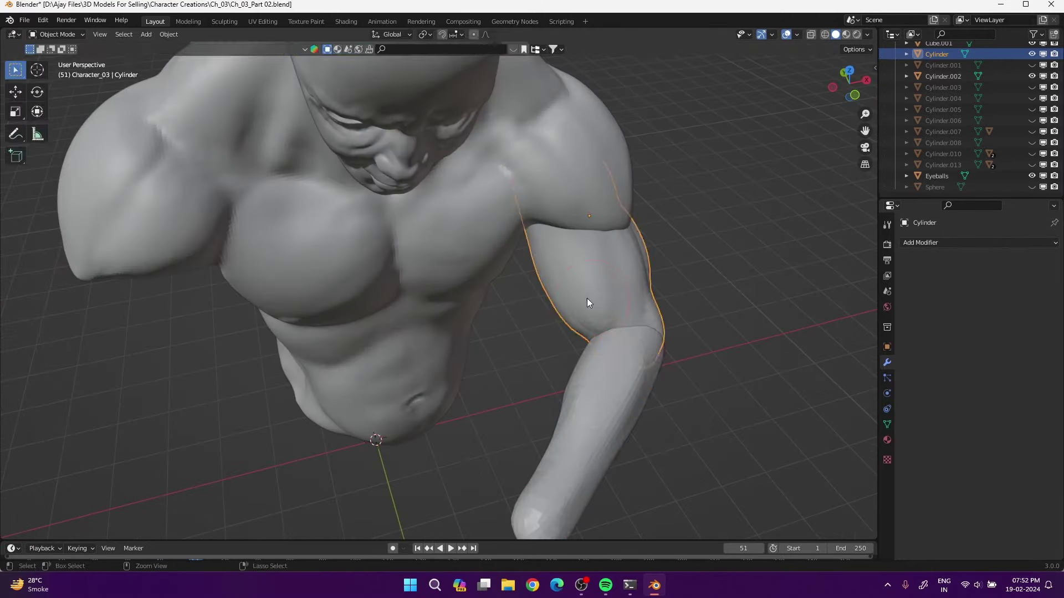
mouse_move(672, 309)
middle_mouse_down()
mouse_move(285, 321)
mouse_move(472, 236)
mouse_move(345, 242)
mouse_move(470, 254)
mouse_move(551, 230)
mouse_move(427, 117)
mouse_move(466, 181)
mouse_move(419, 152)
mouse_move(391, 186)
mouse_move(498, 308)
mouse_move(459, 174)
middle_mouse_up()
key("alt+q")
key("shift+c")
mouse_move(393, 172)
middle_mouse_down()
mouse_move(377, 156)
mouse_move(468, 202)
mouse_move(468, 177)
mouse_move(492, 214)
mouse_move(309, 162)
mouse_move(458, 135)
mouse_move(317, 160)
mouse_move(302, 195)
mouse_move(314, 115)
mouse_move(531, 295)
mouse_move(489, 368)
middle_mouse_up()
key("x")
Shape the bicep and elbow on the upper arm with Elastic Deform, Draw Sharp and Draw
key("alt+q")
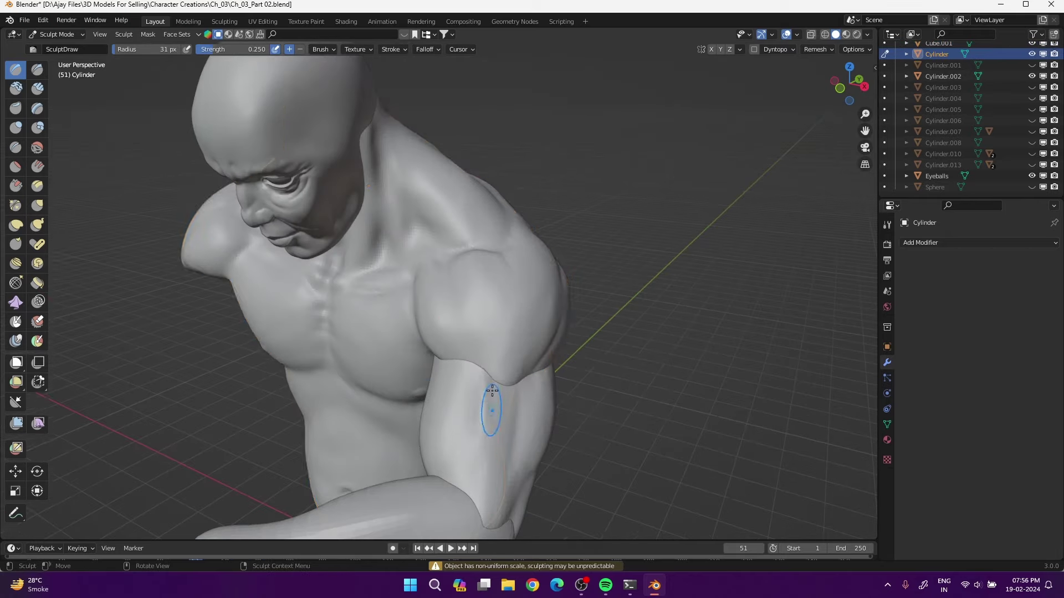
middle_click_drag(489, 409, 440, 404)
key("ctrl+Tab")
mouse_move(303, 395)
middle_mouse_down()
mouse_move(389, 435)
mouse_move(275, 364)
mouse_move(333, 332)
mouse_move(355, 343)
middle_mouse_up()
left_click(16, 224)
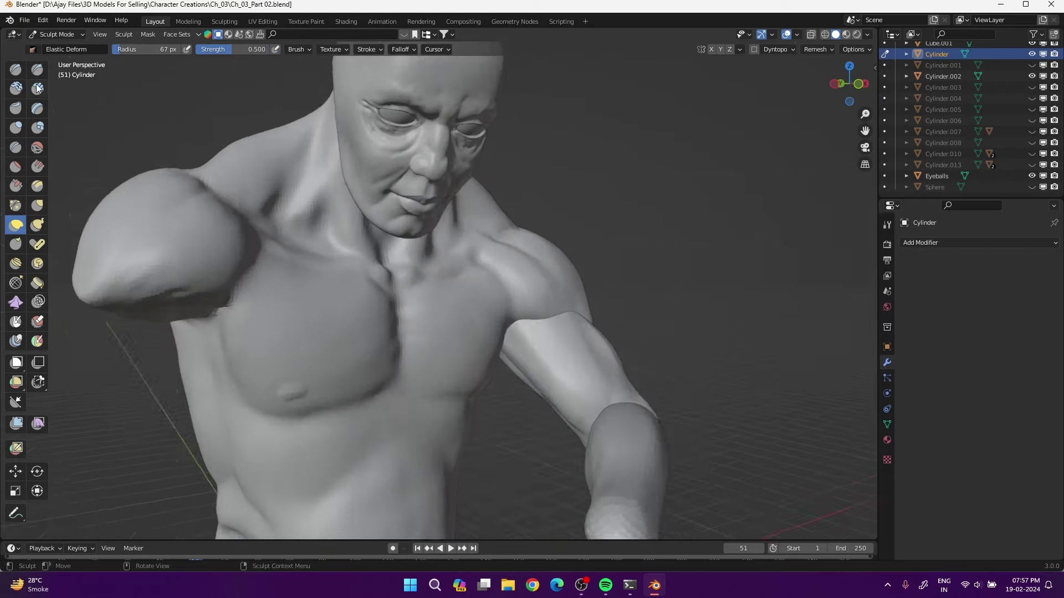
left_click(37, 69)
mouse_move(443, 388)
middle_mouse_down()
mouse_move(529, 449)
mouse_move(637, 486)
middle_mouse_up()
key("x")
Sharpen the forearm Cylinder.002 with Draw Sharp and begin setting its voxel size to 0.0954
key("alt+q")
mouse_move(600, 346)
middle_mouse_down()
mouse_move(289, 305)
mouse_move(261, 332)
mouse_move(475, 289)
mouse_move(389, 316)
mouse_move(513, 376)
middle_mouse_up()
left_click(37, 70)
mouse_move(510, 468)
middle_mouse_down()
mouse_move(606, 409)
mouse_move(572, 445)
mouse_move(521, 355)
middle_mouse_up()
key("alt+q")
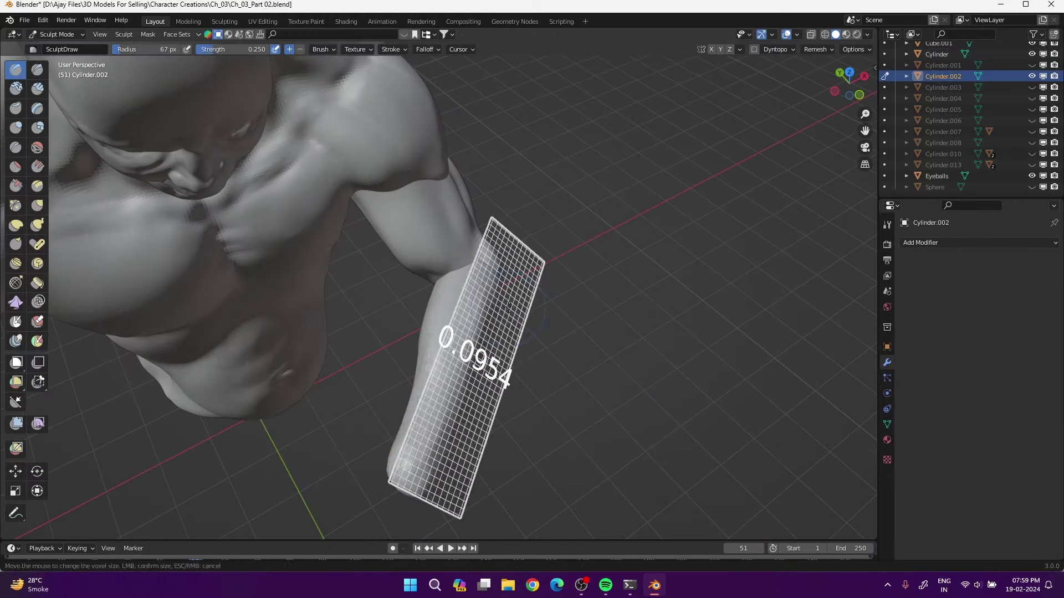
Build up forearm muscle definition with Clay Strips strokes
left_click(509, 307)
mouse_move(510, 306)
middle_mouse_down()
mouse_move(426, 286)
mouse_move(460, 297)
mouse_move(468, 254)
mouse_move(509, 309)
mouse_move(339, 325)
middle_mouse_up()
key("c")
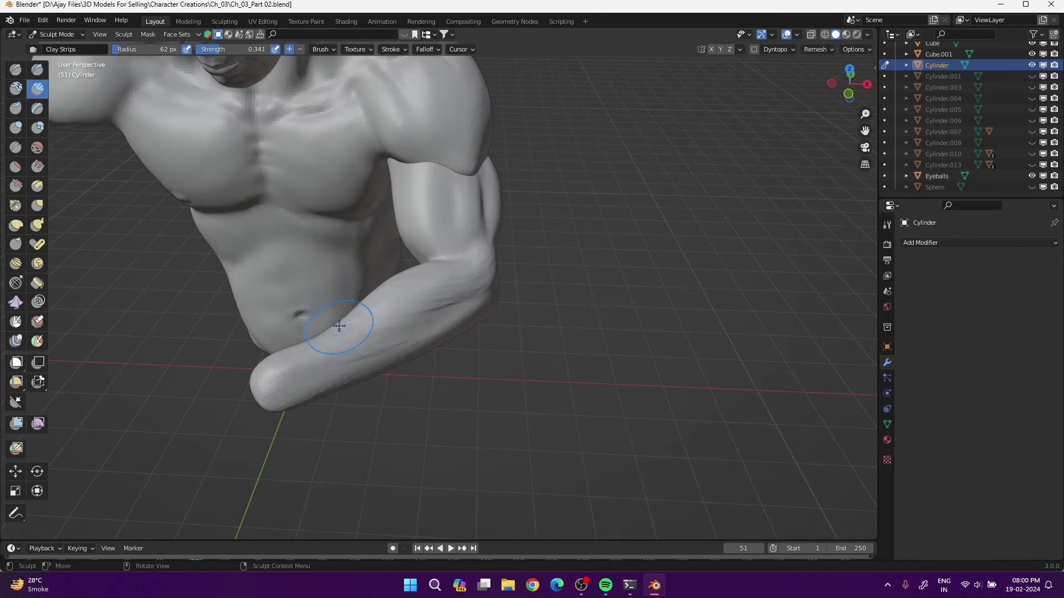
mouse_move(401, 333)
middle_mouse_down()
mouse_move(404, 273)
mouse_move(431, 299)
mouse_move(475, 315)
middle_mouse_up()
mouse_move(412, 283)
middle_mouse_down()
mouse_move(408, 247)
mouse_move(447, 284)
mouse_move(516, 267)
mouse_move(425, 295)
mouse_move(312, 273)
middle_mouse_up()
mouse_move(462, 282)
middle_mouse_down()
mouse_move(409, 252)
mouse_move(413, 321)
middle_mouse_up()
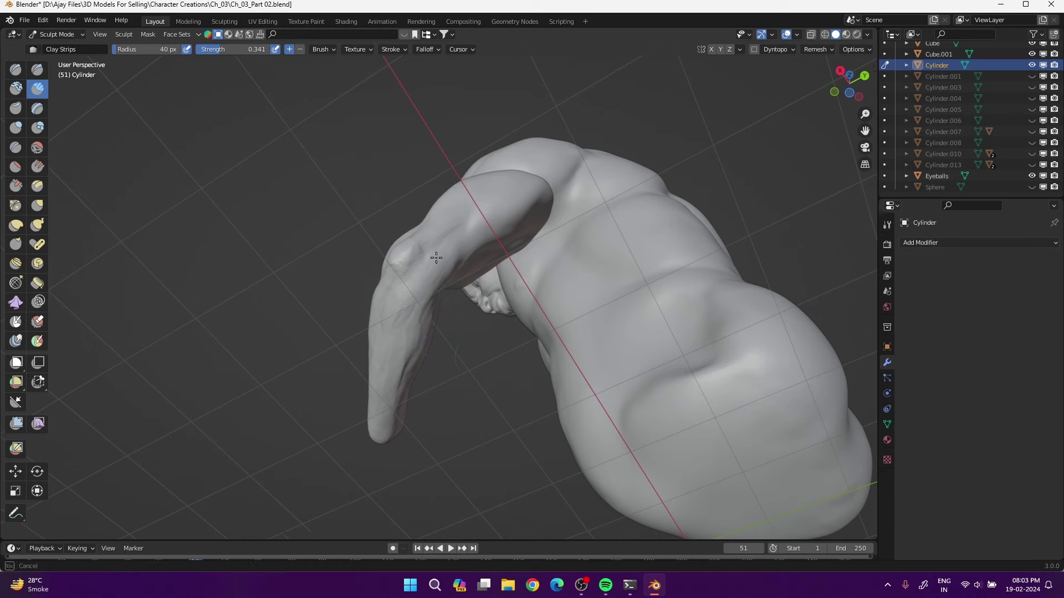
middle_click_drag(436, 258, 418, 265)
Paint a mask band across the forearm near the elbow and add Draw Sharp lines
key("m")
left_click_drag(446, 224, 417, 264)
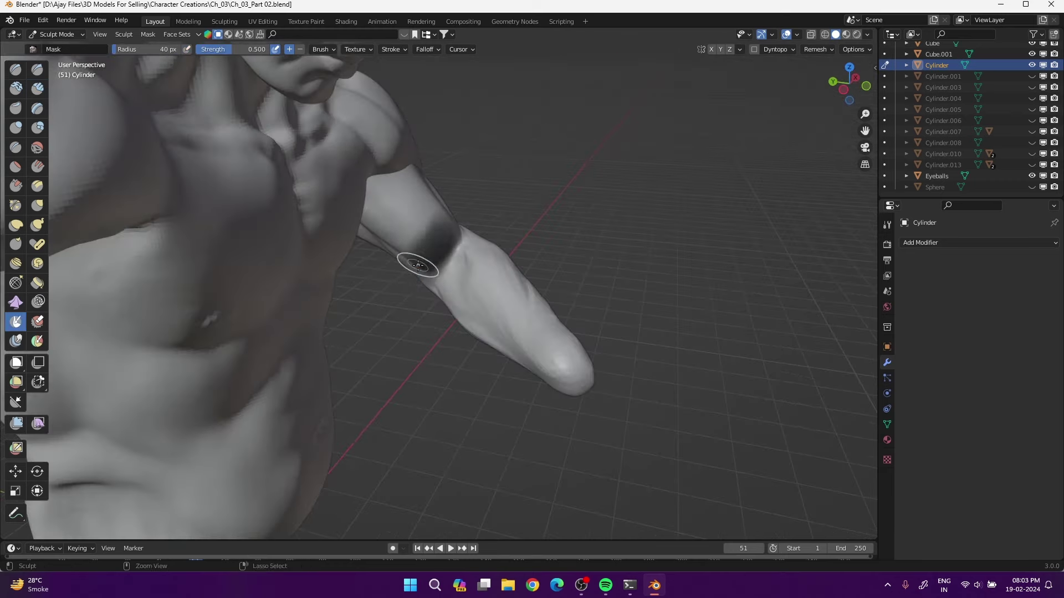
mouse_move(418, 272)
middle_mouse_down()
mouse_move(388, 277)
mouse_move(360, 232)
mouse_move(333, 255)
mouse_move(310, 244)
middle_mouse_up()
left_click(37, 69)
mouse_move(450, 310)
middle_mouse_down()
mouse_move(495, 274)
mouse_move(434, 294)
middle_mouse_up()
mouse_move(455, 335)
middle_mouse_down()
mouse_move(486, 290)
mouse_move(472, 340)
middle_mouse_up()
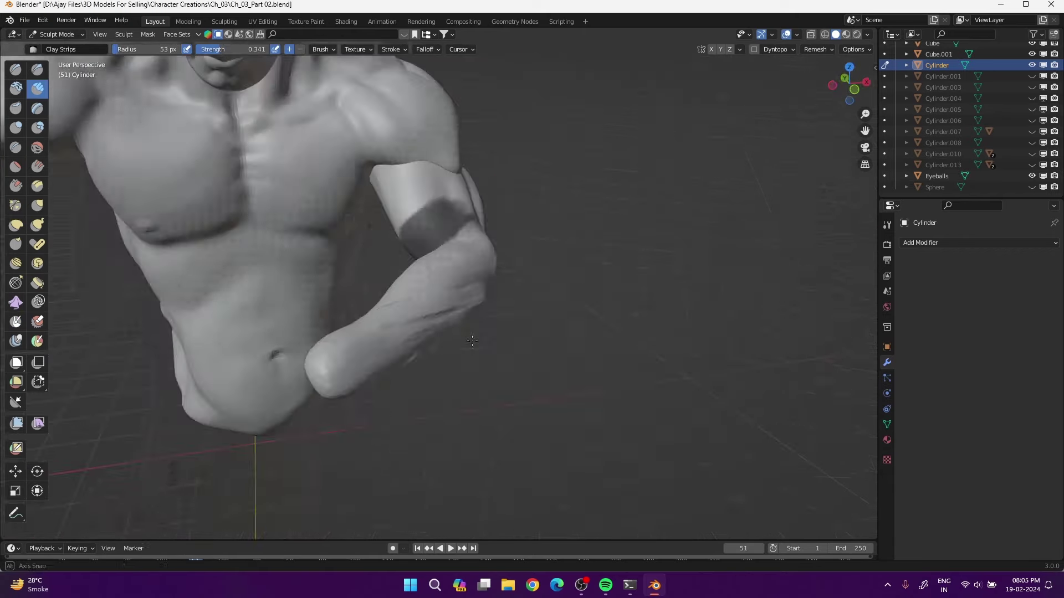
mouse_move(323, 337)
middle_mouse_down()
mouse_move(313, 200)
mouse_move(332, 250)
mouse_move(327, 346)
mouse_move(501, 311)
mouse_move(554, 233)
mouse_move(539, 356)
mouse_move(576, 285)
mouse_move(548, 364)
middle_mouse_up()
Isolate the fist Cylinder.004, rotate it and apply its transform
key("ctrl+Tab")
left_click(443, 238)
key("KP_Divide")
key("KP_Divide")
key("shift+h")
key("ctrl+a")
left_click(548, 365)
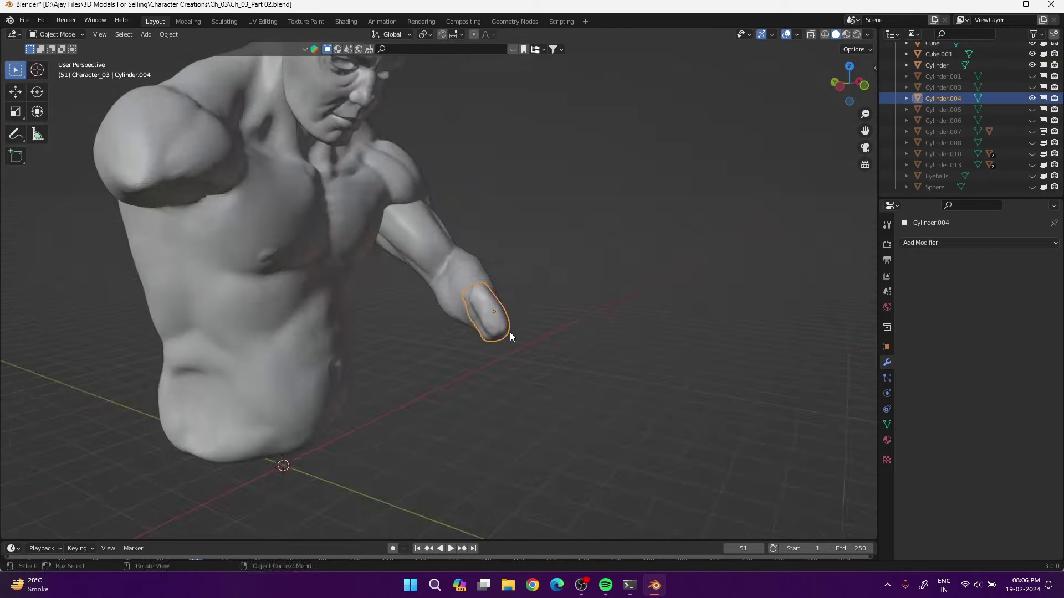
key("alt+h")
Sculpt the fist and wrist with Clay Strips, Elastic Deform and Draw brushes
left_click(393, 291)
key("ctrl+Tab")
mouse_move(392, 290)
middle_mouse_down()
mouse_move(494, 291)
mouse_move(382, 225)
mouse_move(391, 344)
mouse_move(554, 211)
mouse_move(507, 260)
mouse_move(494, 198)
mouse_move(456, 256)
mouse_move(372, 316)
mouse_move(427, 306)
middle_mouse_up()
key("c")
mouse_move(429, 382)
middle_mouse_down()
mouse_move(432, 335)
mouse_move(504, 363)
mouse_move(391, 325)
mouse_move(415, 328)
mouse_move(356, 254)
mouse_move(459, 225)
mouse_move(440, 237)
mouse_move(71, 161)
mouse_move(348, 237)
middle_mouse_up()
key("e")
key("x")
mouse_move(314, 314)
middle_mouse_down()
mouse_move(380, 321)
mouse_move(519, 222)
middle_mouse_up()
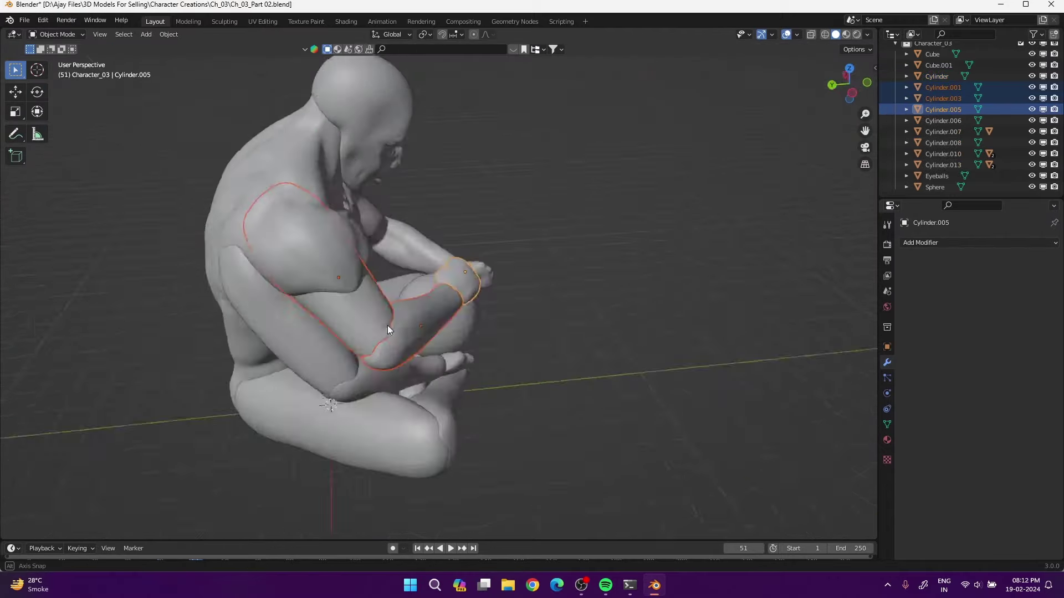
Keep only the torso and arm visible with Shift+H and return to Sculpt Mode
left_click(297, 261, "shift")
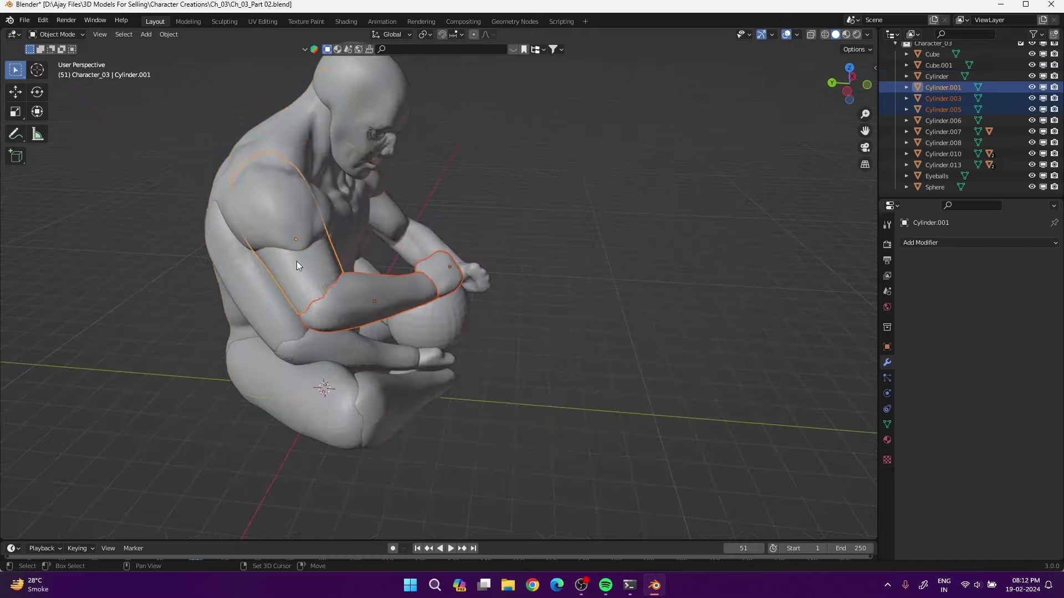
key("shift+h")
middle_click_drag(297, 261, 357, 324)
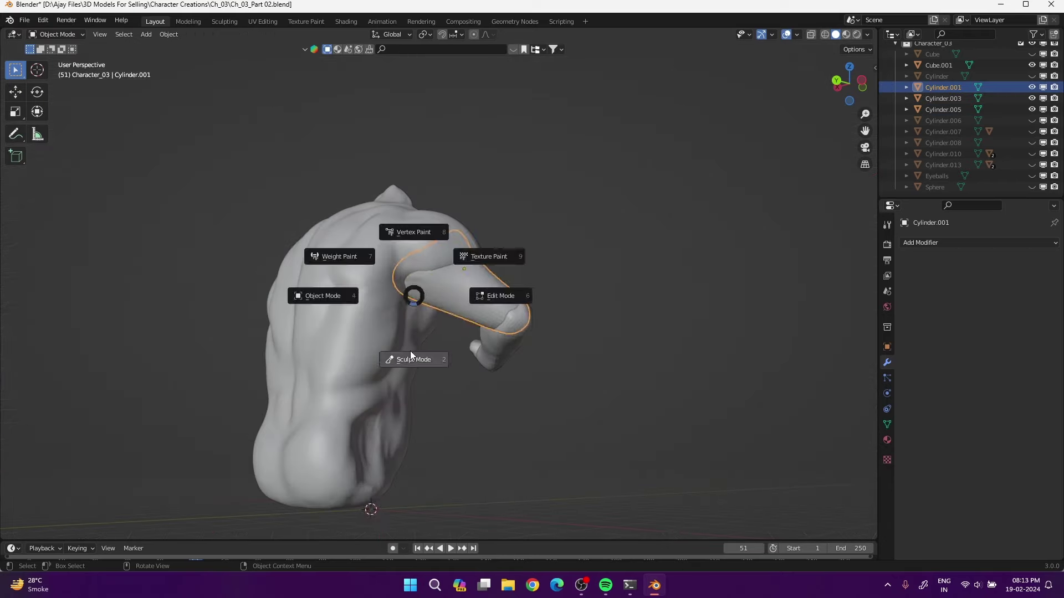
left_click(410, 359)
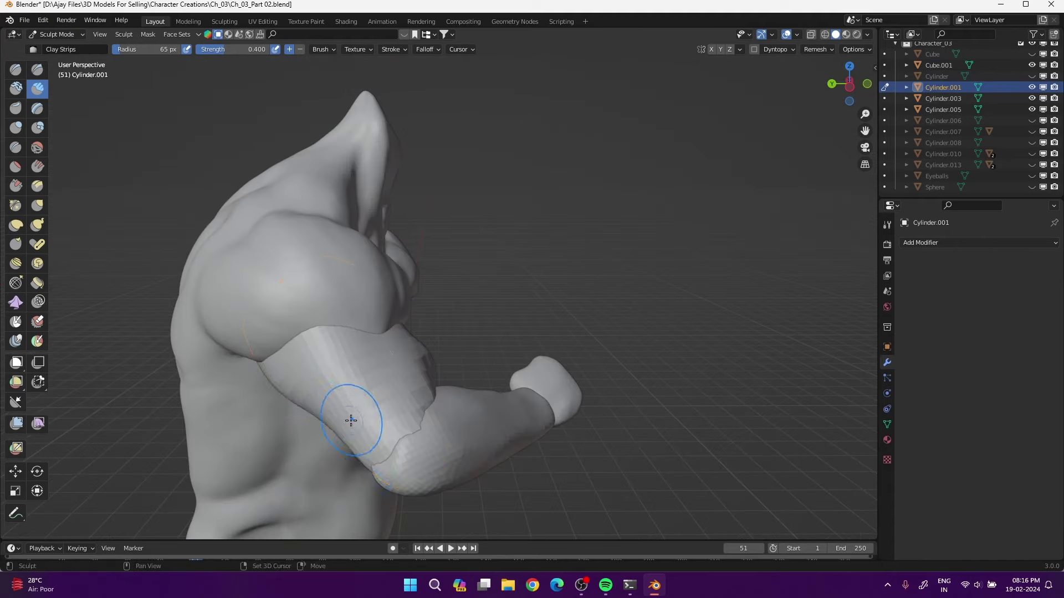
Blend the shoulder into the upper arm with Elastic Deform from several angles
middle_click_drag(332, 431, 354, 314)
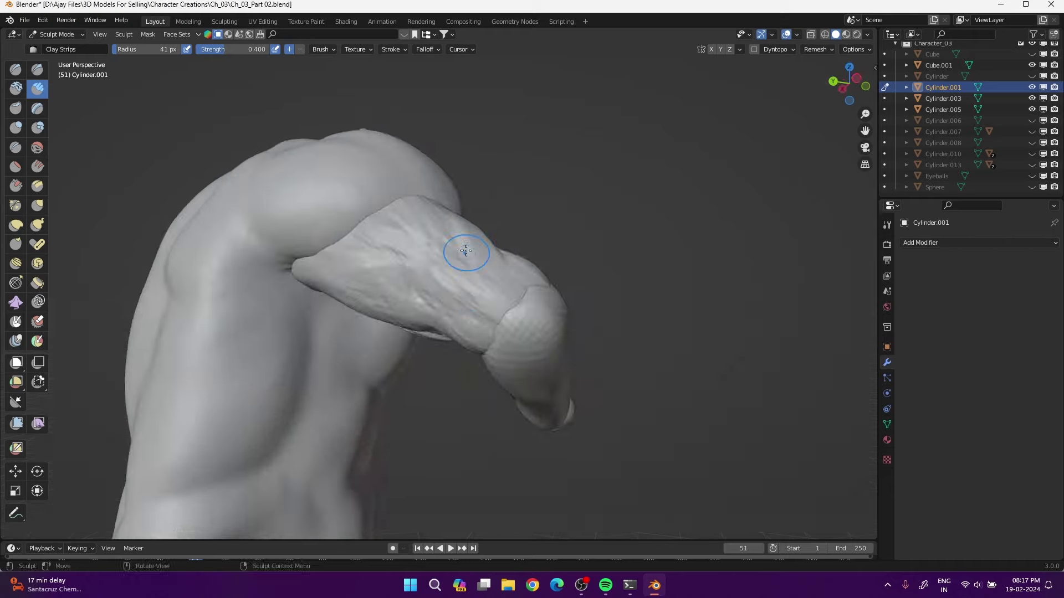
mouse_move(299, 370)
middle_mouse_down()
mouse_move(419, 434)
mouse_move(336, 285)
middle_mouse_up()
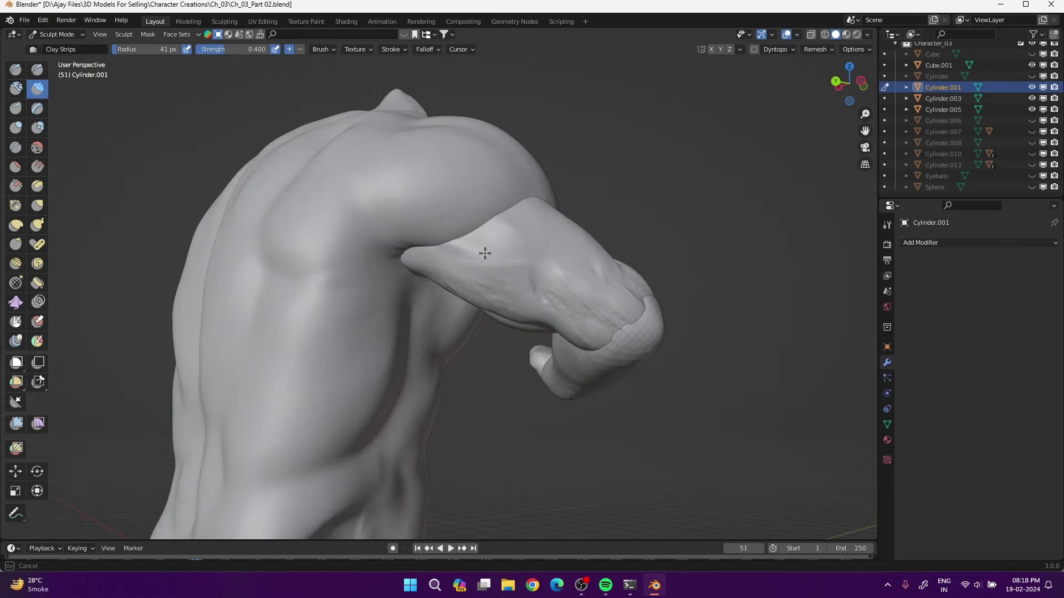
mouse_move(530, 222)
middle_mouse_down()
mouse_move(559, 217)
mouse_move(274, 409)
mouse_move(456, 303)
mouse_move(429, 304)
middle_mouse_up()
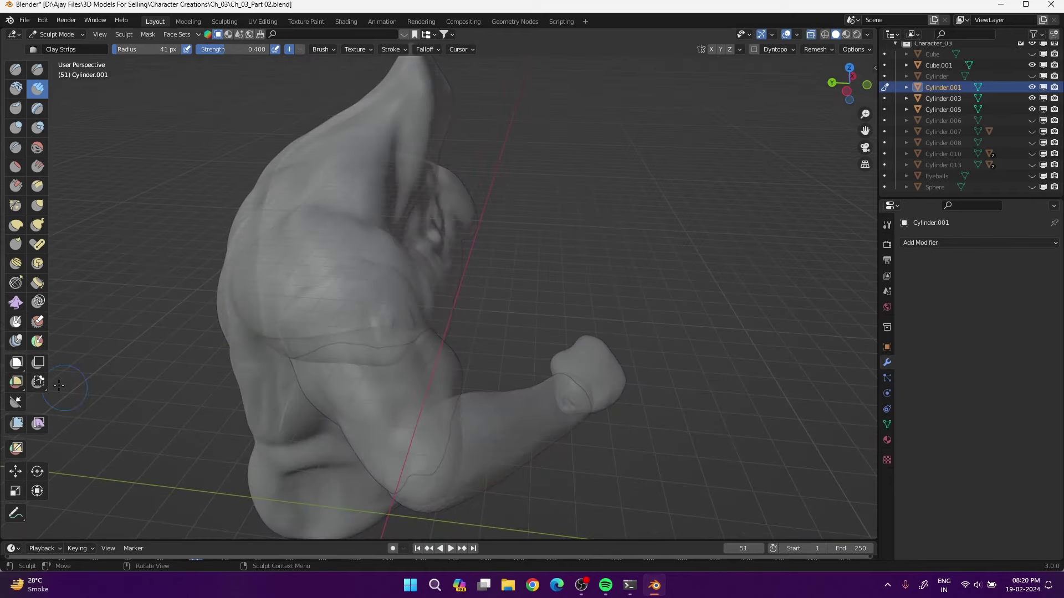
mouse_move(524, 278)
middle_mouse_down()
mouse_move(332, 249)
mouse_move(569, 282)
middle_mouse_up()
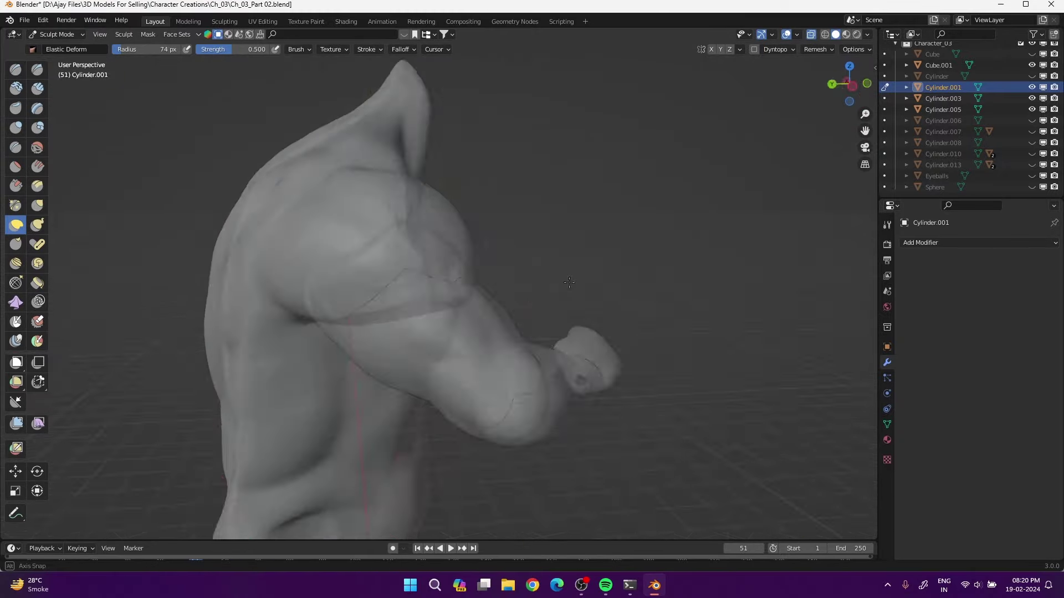
middle_click_drag(358, 255, 518, 330)
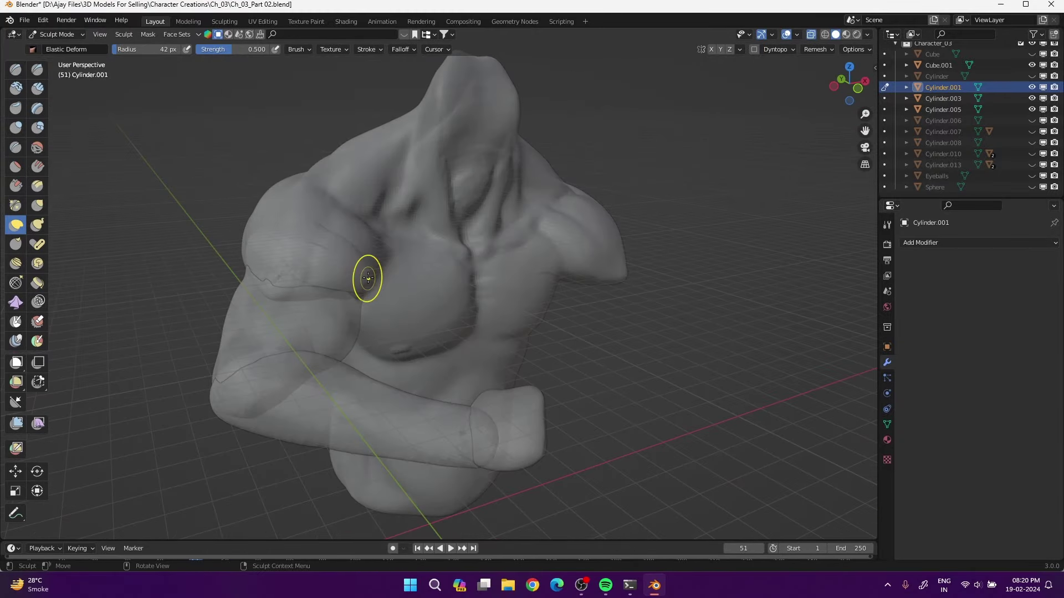
mouse_move(368, 275)
middle_mouse_down()
mouse_move(326, 292)
mouse_move(333, 325)
mouse_move(384, 329)
mouse_move(270, 331)
middle_mouse_up()
key("alt+q")
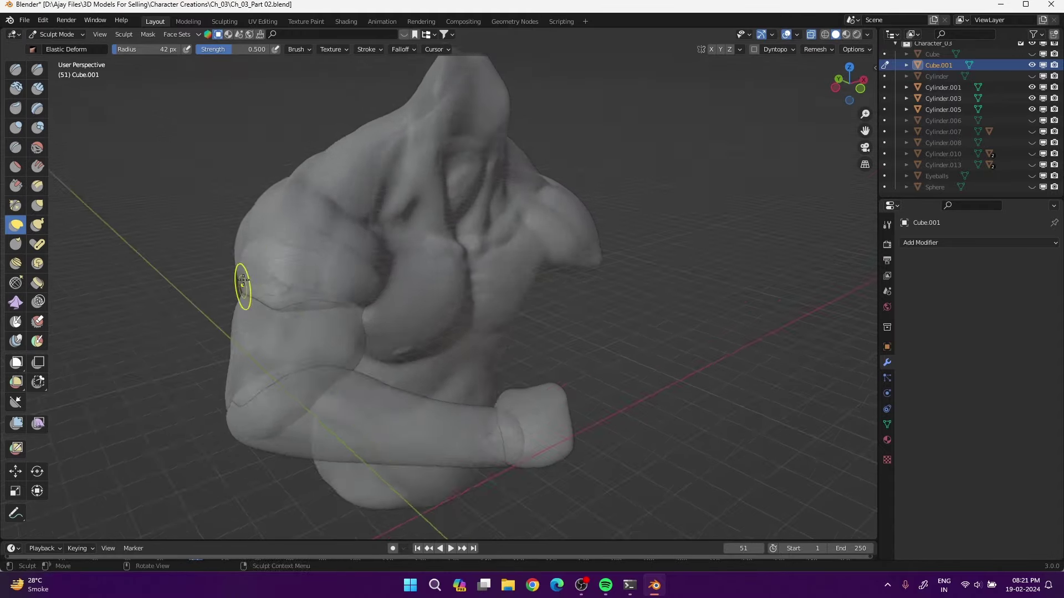
mouse_move(243, 281)
middle_mouse_down()
mouse_move(273, 190)
mouse_move(371, 337)
middle_mouse_up()
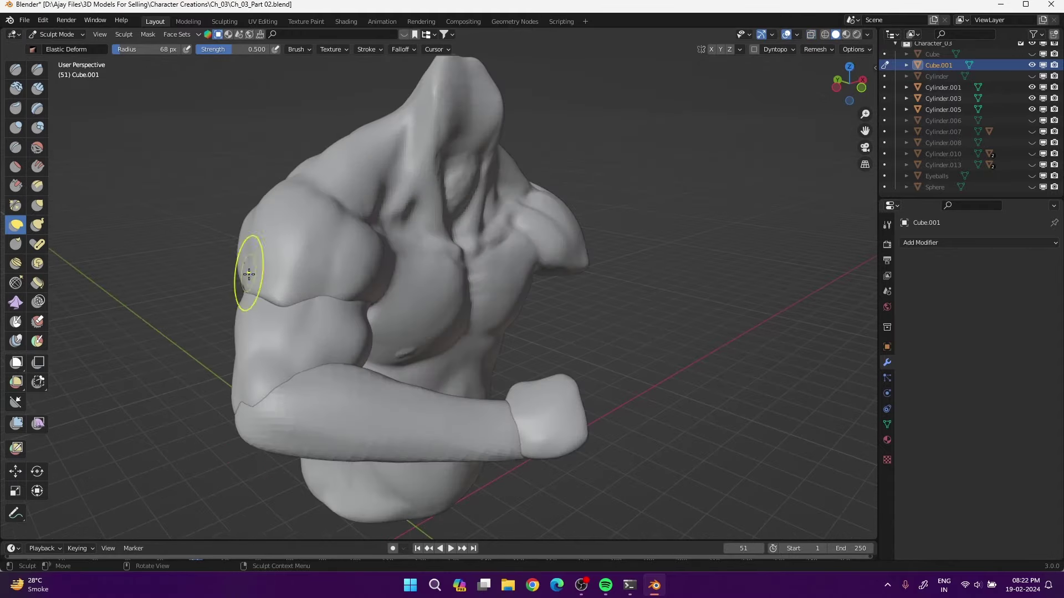
mouse_move(248, 274)
middle_mouse_down()
mouse_move(518, 279)
mouse_move(395, 376)
mouse_move(527, 273)
mouse_move(221, 387)
middle_mouse_up()
Move sculpting onto forearm Cylinder.003 with the Clay Strips brush
key("ctrl+Tab")
key("ctrl+Tab")
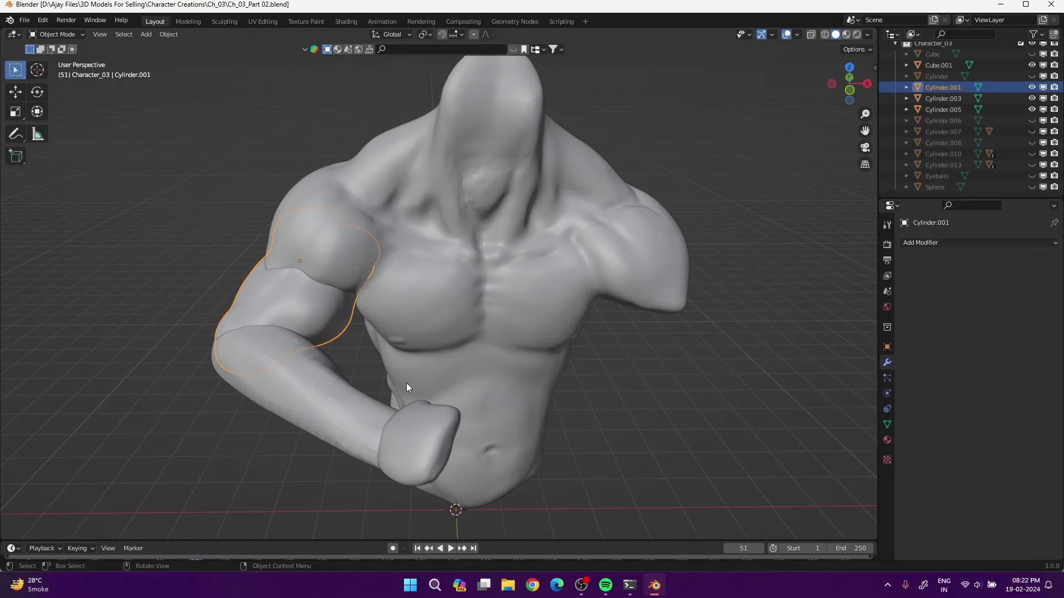
middle_click_drag(406, 384, 317, 390)
left_click(317, 390)
left_click(379, 459)
mouse_move(379, 459)
middle_mouse_down()
mouse_move(386, 376)
mouse_move(345, 385)
mouse_move(444, 238)
mouse_move(485, 252)
middle_mouse_up()
key("c")
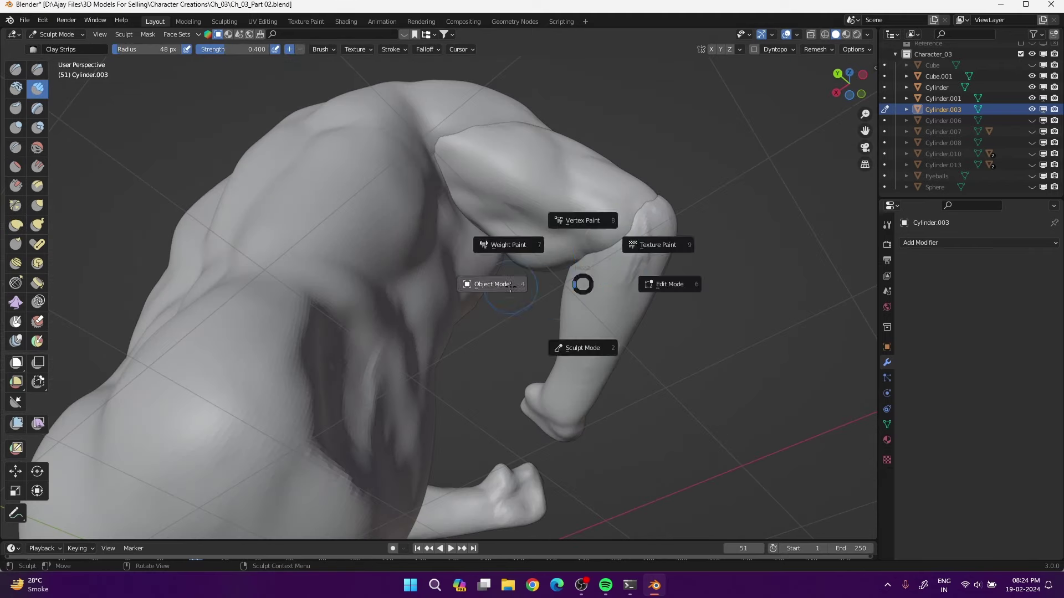
Select upper arm Cylinder.001 and preview its remesh voxel size
mouse_move(602, 260)
middle_mouse_down()
mouse_move(593, 352)
mouse_move(408, 327)
mouse_move(669, 280)
mouse_move(455, 359)
mouse_move(284, 285)
mouse_move(305, 249)
mouse_move(419, 200)
mouse_move(83, 460)
mouse_move(266, 255)
mouse_move(473, 152)
mouse_move(258, 155)
middle_mouse_up()
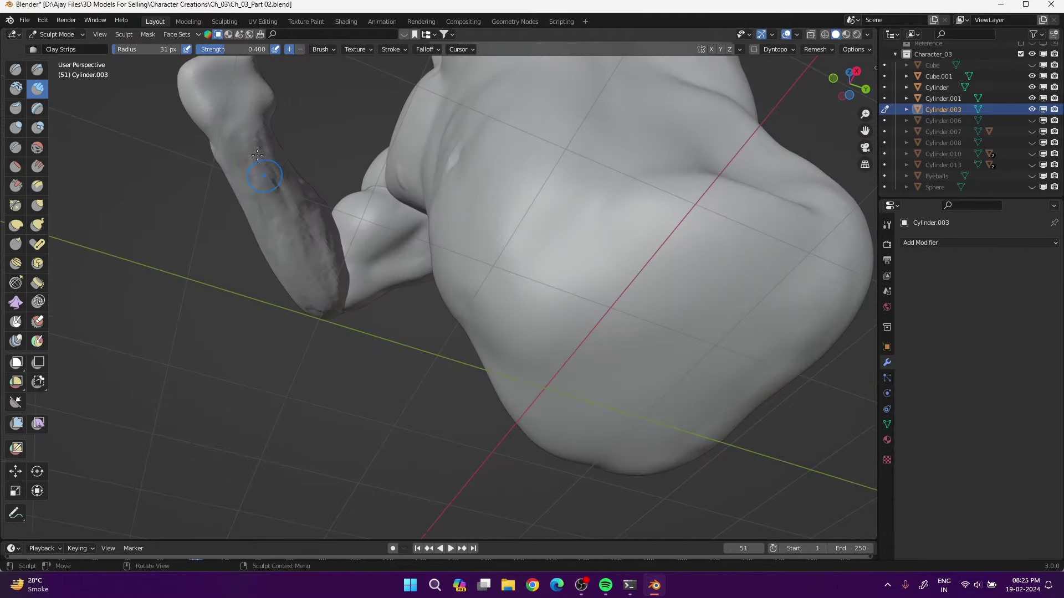
mouse_move(283, 219)
middle_mouse_down()
mouse_move(429, 247)
mouse_move(408, 357)
mouse_move(339, 242)
mouse_move(529, 339)
mouse_move(515, 315)
mouse_move(539, 284)
mouse_move(569, 321)
mouse_move(429, 356)
middle_mouse_up()
key("ctrl+Tab")
left_click(375, 303)
key("r")
key("Escape")
Build forearm muscle on the crossed arm with Clay Strips
scroll(570, 320, "down", 2)
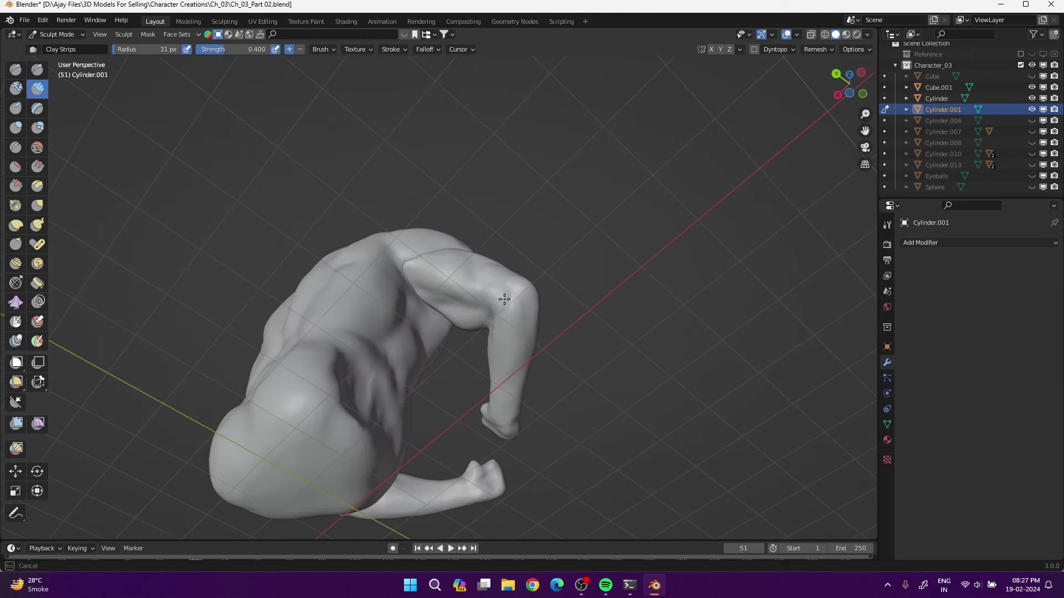
middle_click_drag(505, 299, 240, 360)
scroll(240, 360, "up", 3)
mouse_move(402, 384)
middle_mouse_down()
mouse_move(332, 222)
mouse_move(370, 377)
middle_mouse_up()
left_click(321, 49)
key("c")
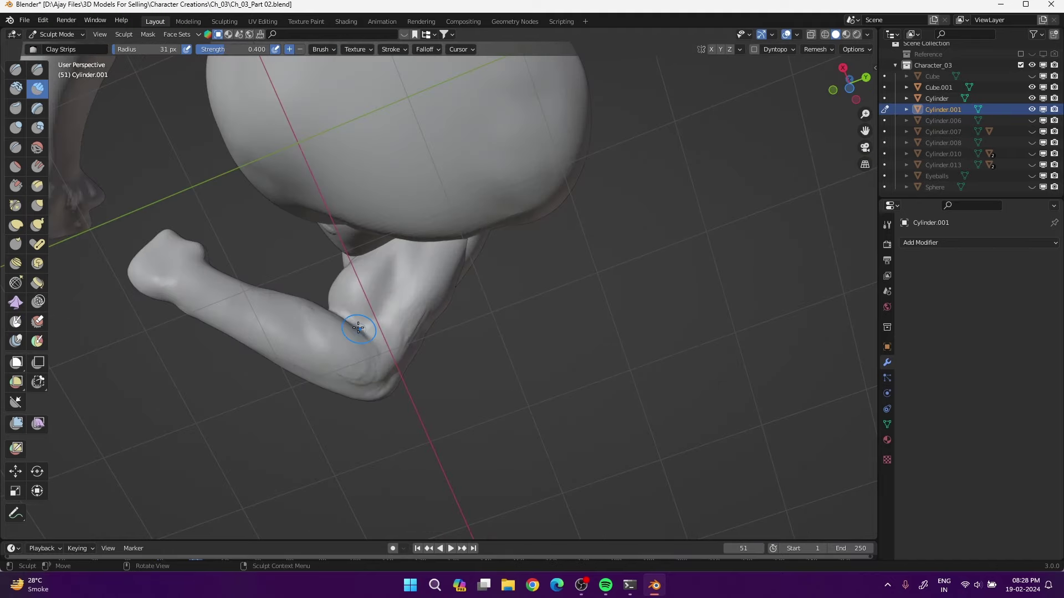
middle_click_drag(358, 328, 4, 130)
mouse_move(296, 327)
middle_mouse_down()
mouse_move(167, 250)
mouse_move(580, 356)
mouse_move(510, 250)
mouse_move(541, 273)
mouse_move(456, 356)
mouse_move(636, 227)
mouse_move(463, 280)
mouse_move(696, 327)
mouse_move(658, 249)
mouse_move(689, 185)
mouse_move(554, 277)
mouse_move(484, 350)
mouse_move(446, 239)
middle_mouse_up()
Define the elbow and fist with Pinch, Draw Sharp, Inflate and Clay Strips
left_click(16, 205)
left_click(37, 69)
key("i")
mouse_move(496, 205)
middle_mouse_down()
mouse_move(482, 375)
mouse_move(503, 349)
mouse_move(418, 358)
mouse_move(478, 387)
mouse_move(553, 297)
mouse_move(394, 302)
mouse_move(427, 347)
mouse_move(416, 252)
mouse_move(451, 273)
mouse_move(346, 305)
middle_mouse_up()
key("c")
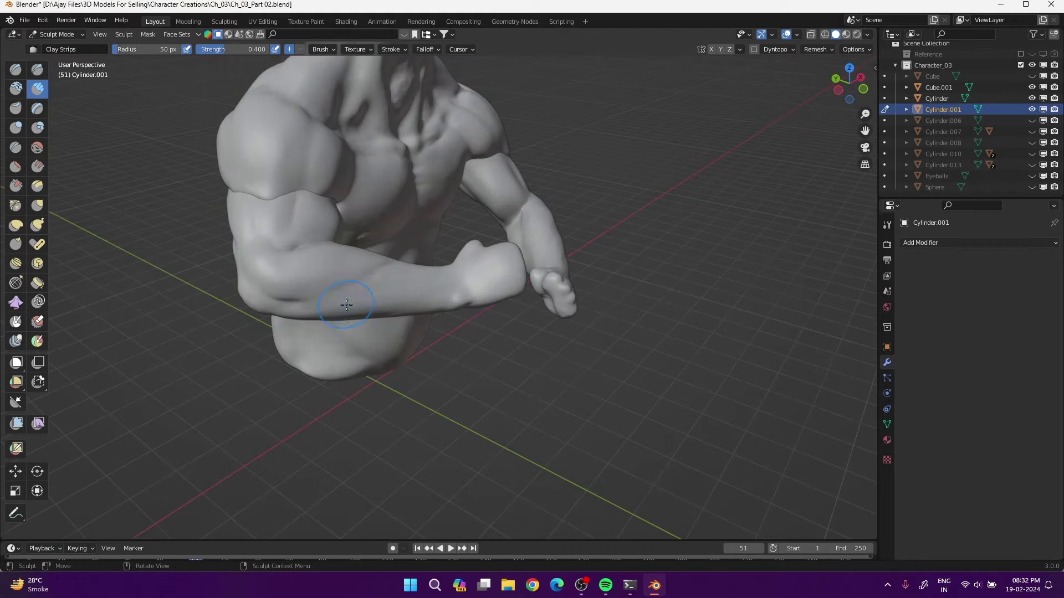
middle_click_drag(410, 280, 481, 246)
left_click(16, 127)
mouse_move(581, 260)
middle_mouse_down()
mouse_move(628, 281)
mouse_move(499, 355)
mouse_move(323, 418)
mouse_move(427, 336)
mouse_move(99, 101)
middle_mouse_up()
Shape the fist with Inflate, Clay Strips and Elastic Deform at 53 px radius
mouse_move(571, 277)
middle_mouse_down()
mouse_move(518, 294)
mouse_move(538, 410)
mouse_move(328, 233)
middle_mouse_up()
key("i")
key("c")
mouse_move(413, 201)
middle_mouse_down()
mouse_move(161, 191)
mouse_move(283, 293)
middle_mouse_up()
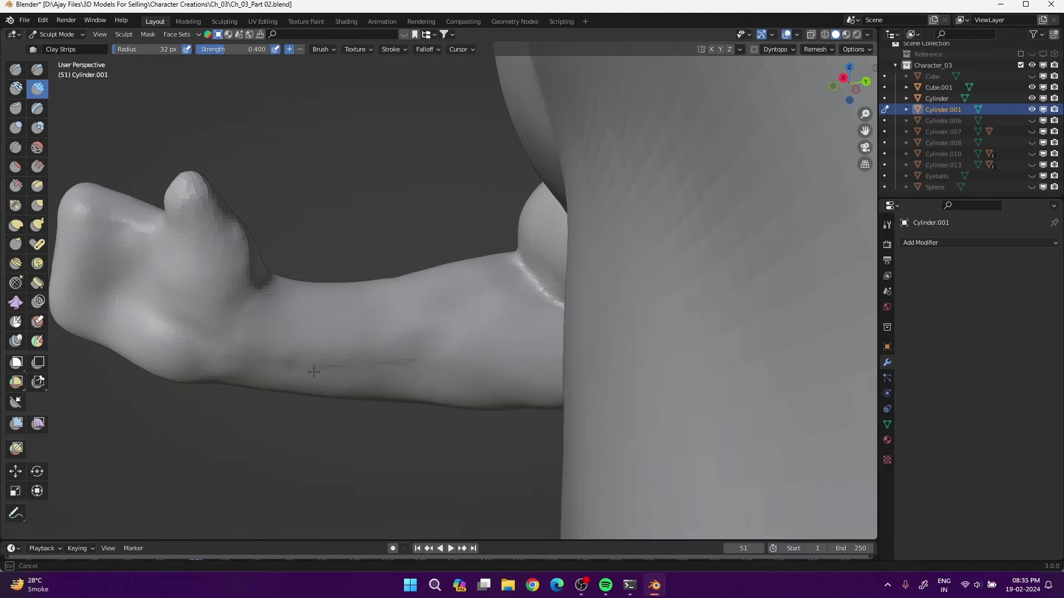
scroll(398, 379, "down", 5)
mouse_move(314, 372)
middle_mouse_down()
mouse_move(399, 379)
mouse_move(468, 250)
middle_mouse_up()
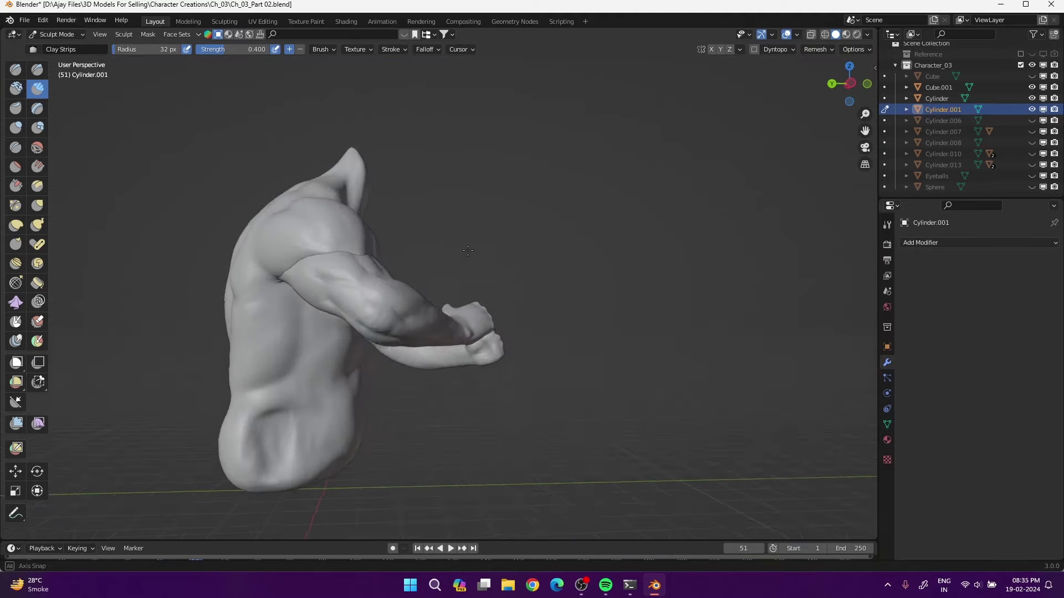
mouse_move(387, 317)
middle_mouse_down()
mouse_move(355, 299)
mouse_move(431, 460)
mouse_move(578, 250)
mouse_move(524, 424)
mouse_move(440, 468)
mouse_move(281, 212)
middle_mouse_up()
left_click(15, 224)
scroll(351, 297, "up", 3)
scroll(425, 473, "down", 3)
scroll(439, 468, "up", 3)
Leave sculpting and view the other arm alongside the sphere
scroll(266, 298, "down", 3)
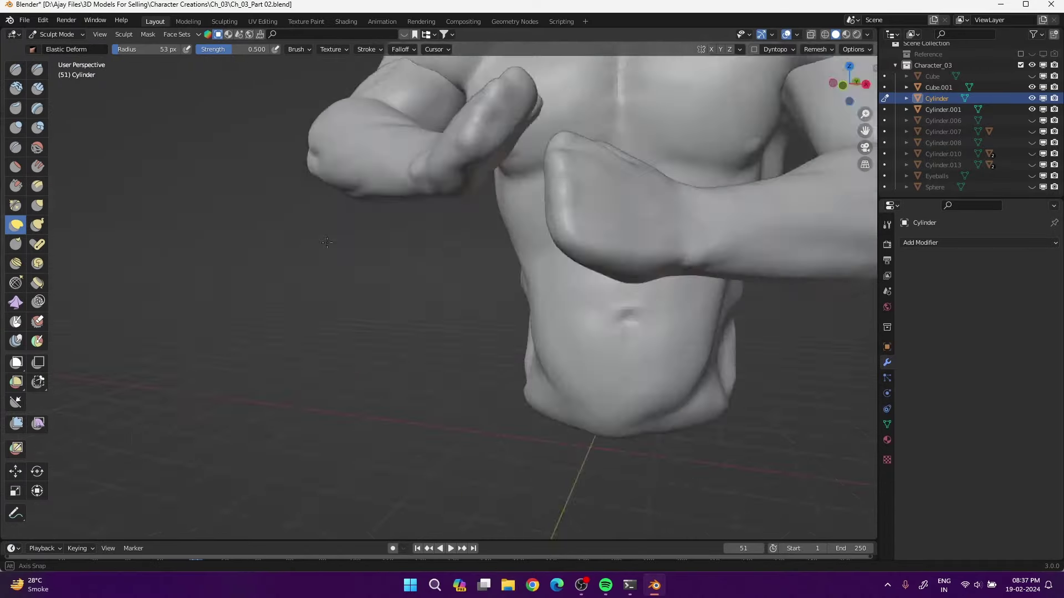
mouse_move(265, 298)
middle_mouse_down()
mouse_move(551, 356)
mouse_move(213, 284)
mouse_move(492, 230)
mouse_move(527, 256)
middle_mouse_up()
scroll(213, 284, "up", 3)
scroll(214, 284, "down", 3)
scroll(496, 230, "up", 3)
scroll(495, 230, "down", 3)
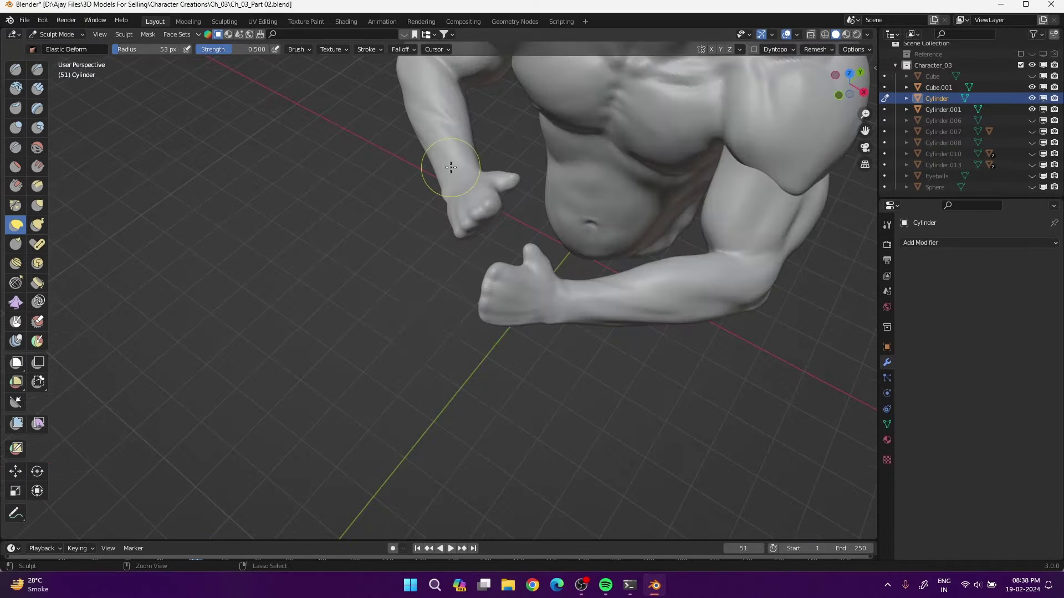
key("ctrl+Tab")
mouse_move(388, 301)
middle_mouse_down()
mouse_move(687, 320)
mouse_move(255, 271)
middle_mouse_up()
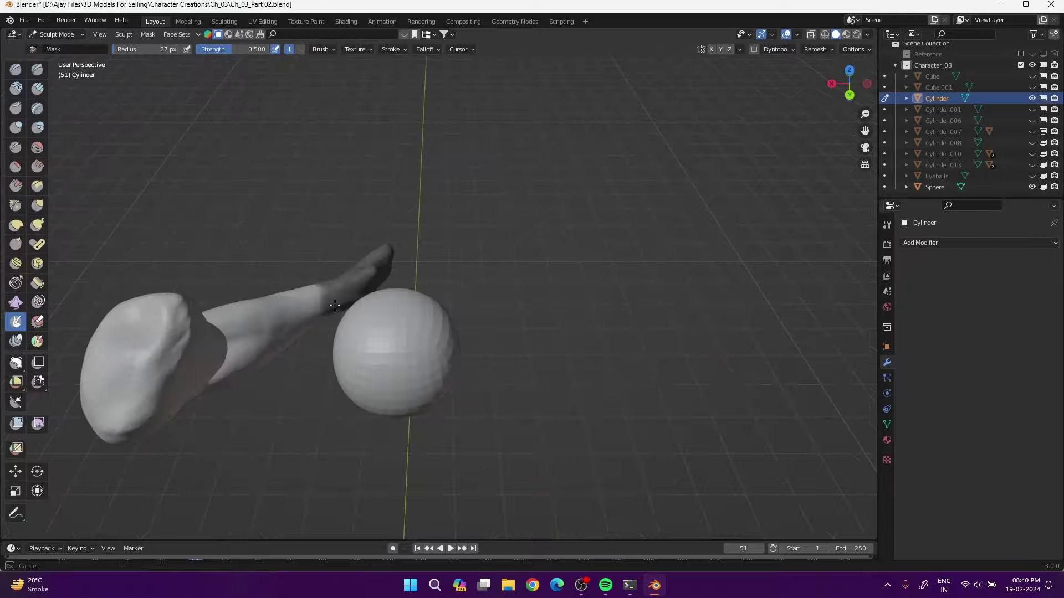
middle_click_drag(335, 305, 343, 335)
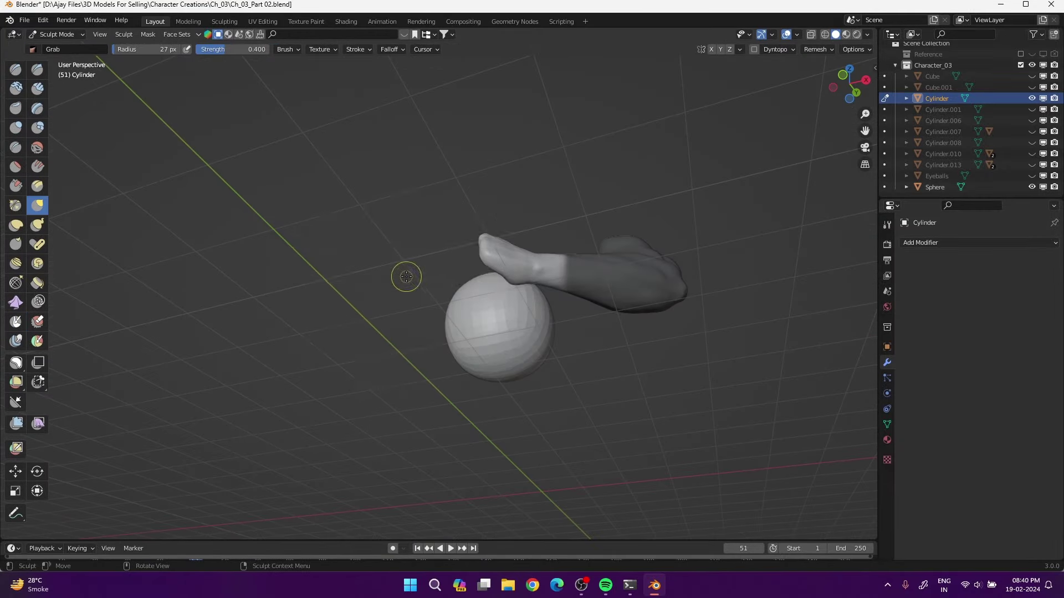
Mask the upper arm, pose the hand onto the sphere, and exit local view
key("x")
middle_click_drag(580, 360, 55, 363)
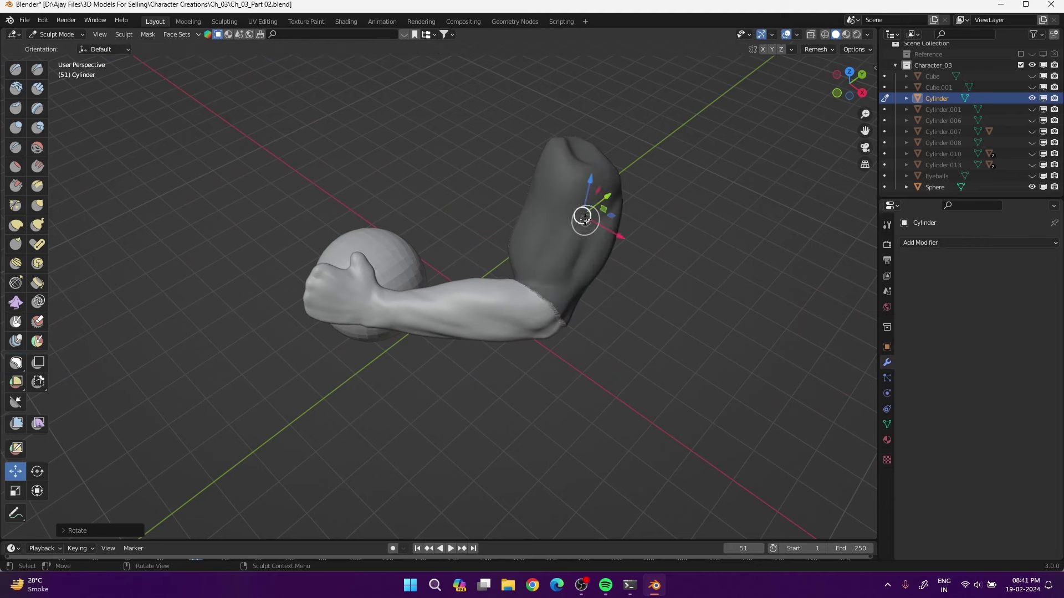
key("m")
middle_click_drag(222, 139, 522, 206)
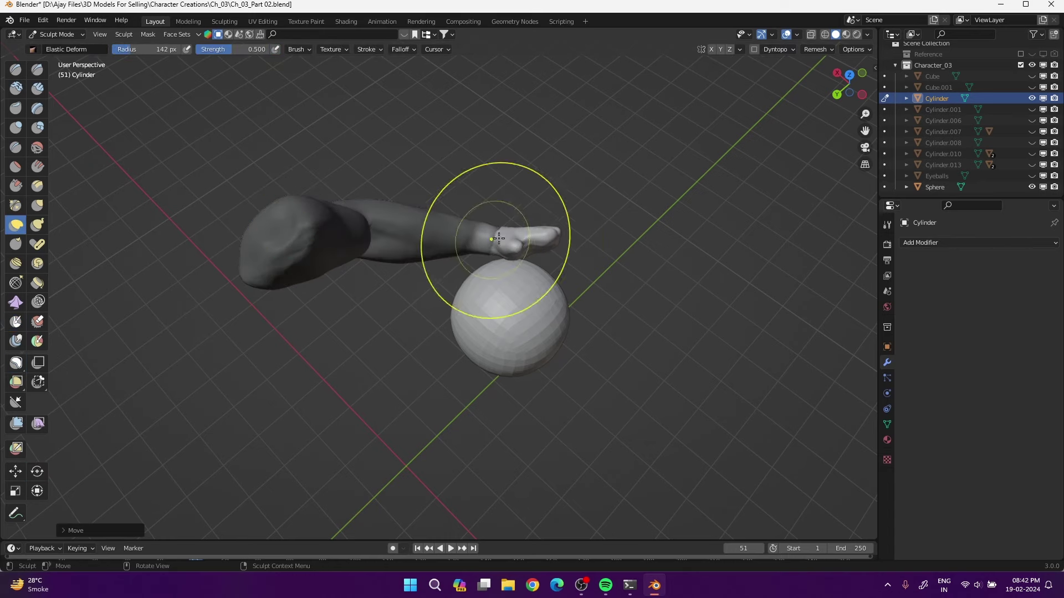
middle_click_drag(389, 323, 297, 339)
key("ctrl+Tab")
key("KP_Divide")
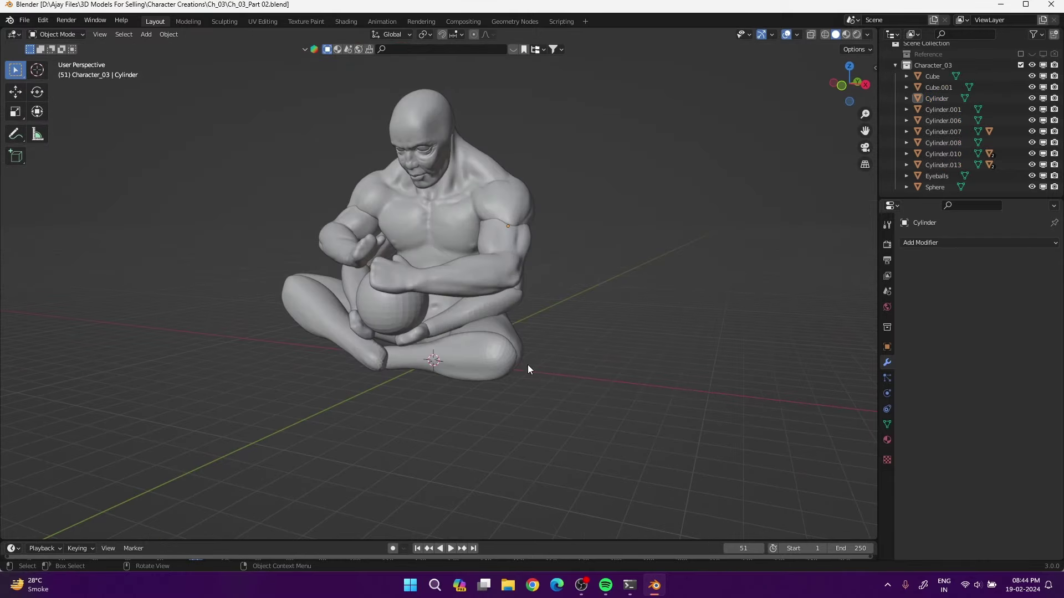
Hide the leg objects to expose the arm
mouse_move(527, 365)
middle_mouse_down()
mouse_move(643, 361)
mouse_move(606, 312)
mouse_move(454, 360)
mouse_move(374, 299)
mouse_move(528, 277)
mouse_move(515, 311)
middle_mouse_up()
left_click(373, 299)
key("h")
key("Escape")
key("ctrl+Tab")
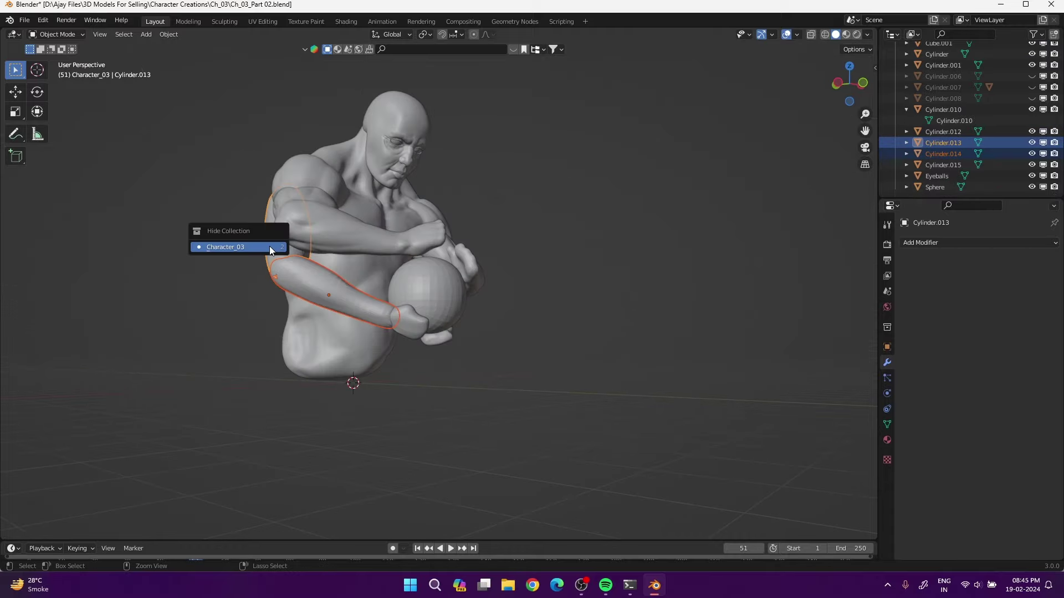
Build muscle on the upper arm and elbow of Cylinder.010 with Clay Strips
left_click(552, 375)
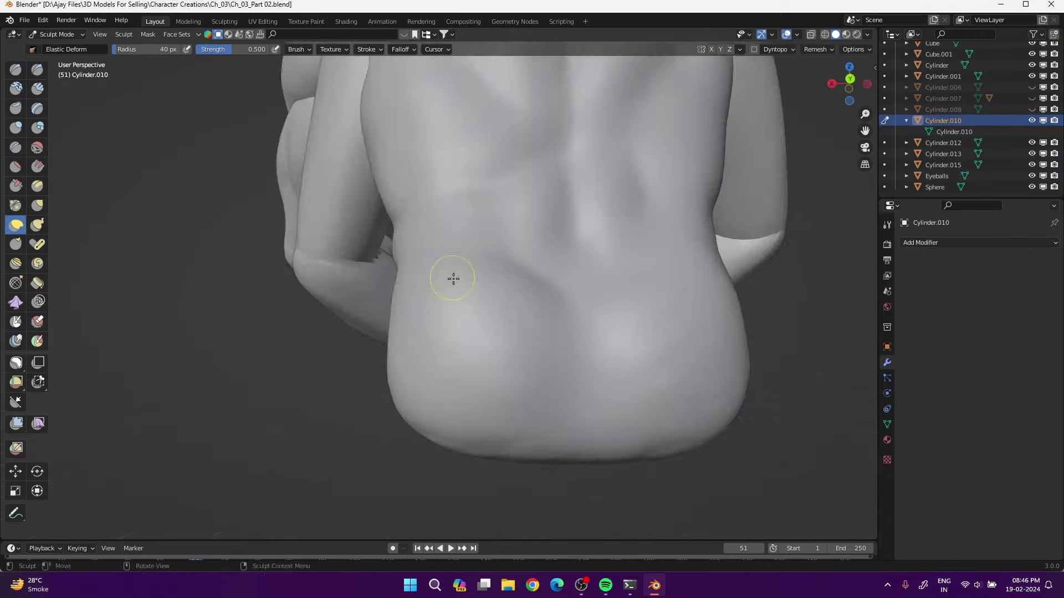
mouse_move(451, 277)
middle_mouse_down()
mouse_move(534, 281)
mouse_move(518, 161)
mouse_move(589, 266)
mouse_move(474, 361)
middle_mouse_up()
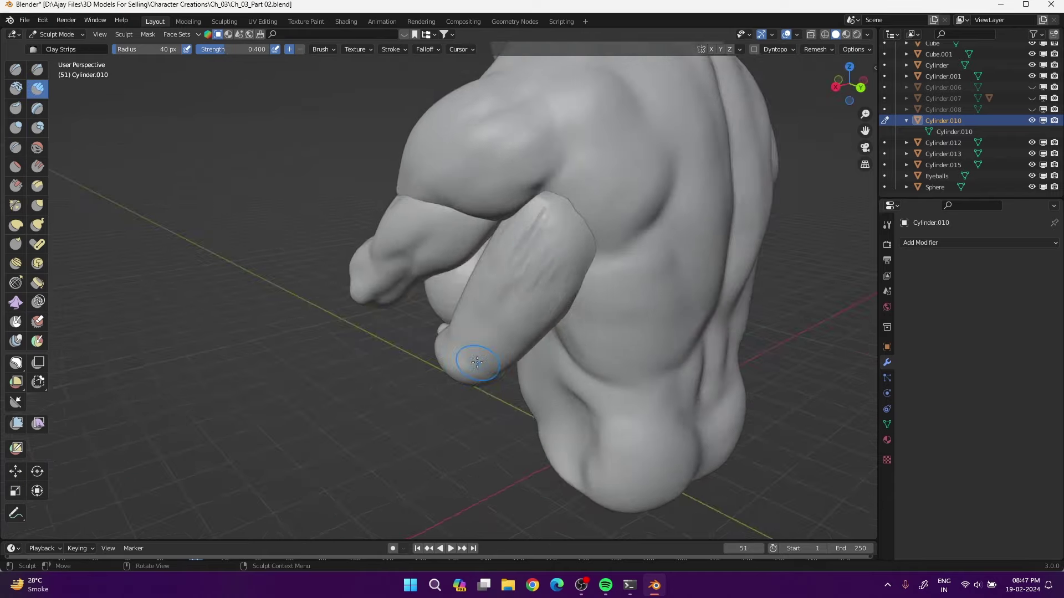
key("c")
left_click_drag(498, 294, 521, 318)
mouse_move(521, 318)
middle_mouse_down()
mouse_move(549, 221)
mouse_move(363, 315)
mouse_move(494, 318)
mouse_move(519, 270)
mouse_move(468, 335)
mouse_move(520, 301)
mouse_move(477, 288)
mouse_move(440, 330)
mouse_move(458, 357)
mouse_move(482, 274)
mouse_move(367, 364)
mouse_move(380, 325)
middle_mouse_up()
Sculpt the forearm of Cylinder.010 with Elastic Deform
key("ctrl+Tab")
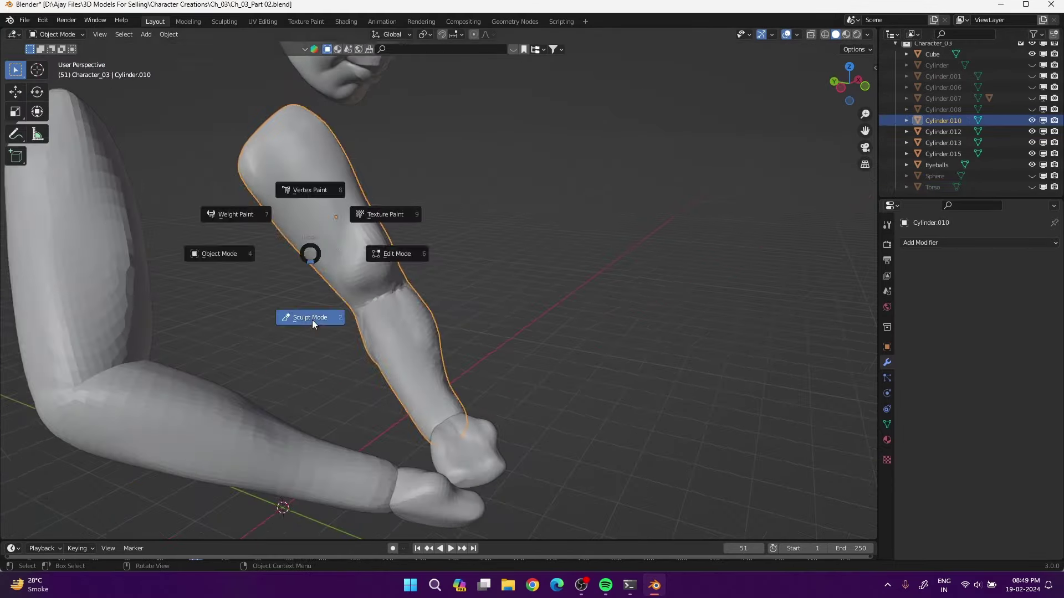
mouse_move(363, 242)
middle_mouse_down()
mouse_move(387, 332)
mouse_move(498, 361)
mouse_move(519, 252)
mouse_move(501, 242)
mouse_move(521, 185)
mouse_move(357, 357)
mouse_move(416, 365)
mouse_move(436, 349)
mouse_move(423, 331)
mouse_move(380, 408)
mouse_move(485, 387)
mouse_move(332, 393)
mouse_move(595, 330)
middle_mouse_up()
key("ctrl+Tab")
key("2")
key("alt+q")
mouse_move(544, 213)
middle_mouse_down()
mouse_move(636, 347)
mouse_move(534, 356)
mouse_move(606, 288)
mouse_move(347, 375)
mouse_move(492, 254)
mouse_move(437, 330)
mouse_move(499, 221)
mouse_move(570, 351)
mouse_move(311, 302)
mouse_move(480, 420)
mouse_move(404, 443)
mouse_move(434, 195)
mouse_move(303, 315)
middle_mouse_up()
mouse_move(274, 255)
middle_mouse_down()
mouse_move(309, 387)
mouse_move(475, 456)
mouse_move(509, 242)
middle_mouse_up()
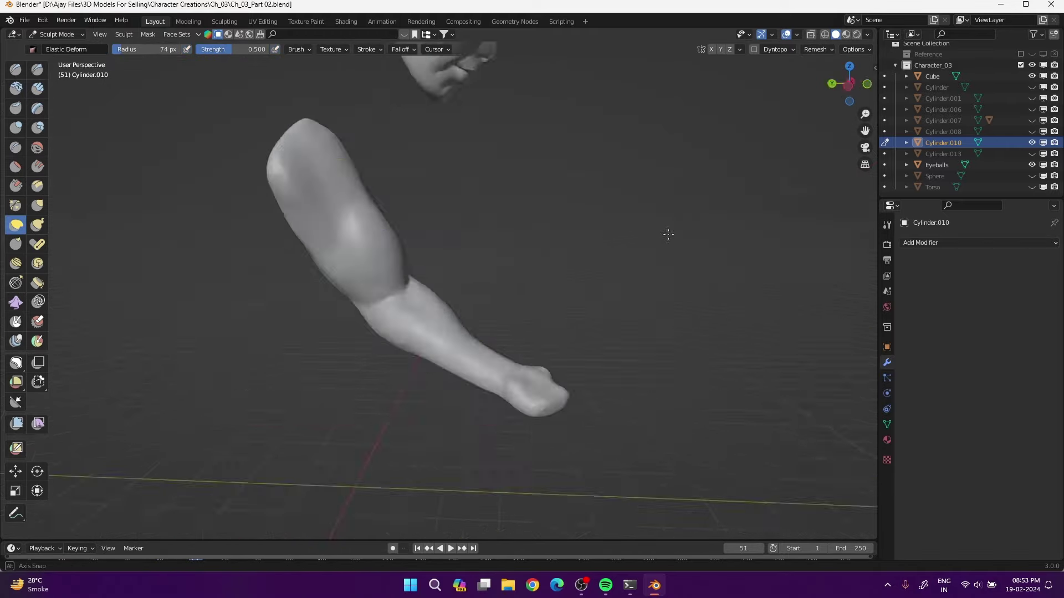
middle_click_drag(668, 233, 539, 278)
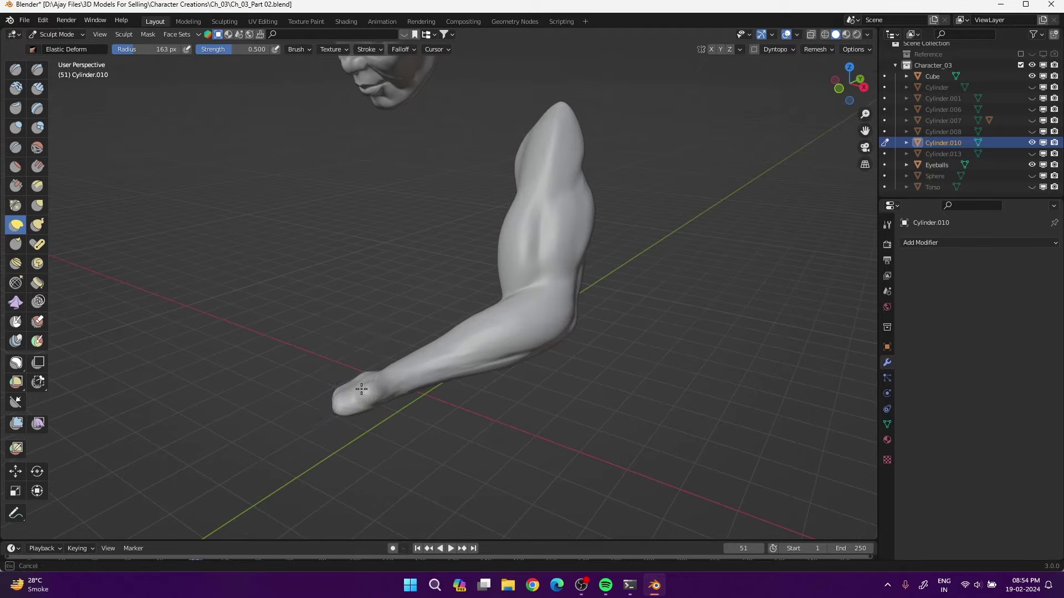
mouse_move(349, 299)
middle_mouse_down()
mouse_move(499, 349)
mouse_move(380, 380)
mouse_move(233, 208)
mouse_move(404, 273)
mouse_move(399, 233)
mouse_move(481, 359)
mouse_move(525, 240)
mouse_move(461, 373)
mouse_move(477, 409)
middle_mouse_up()
scroll(498, 349, "up", 3)
Refine the fist with Inflate and Clay Strips strokes
key("i")
scroll(232, 209, "down", 3)
scroll(480, 359, "down", 3)
scroll(524, 239, "up", 4)
key("c")
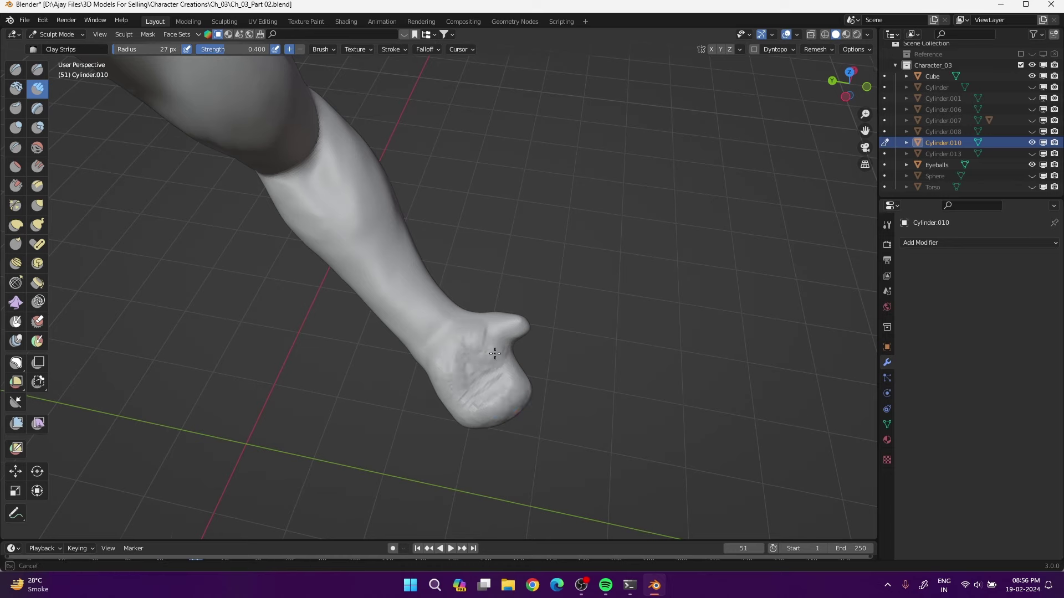
middle_click_drag(495, 354, 448, 328)
mouse_move(453, 383)
middle_mouse_down()
mouse_move(404, 321)
mouse_move(419, 314)
middle_mouse_up()
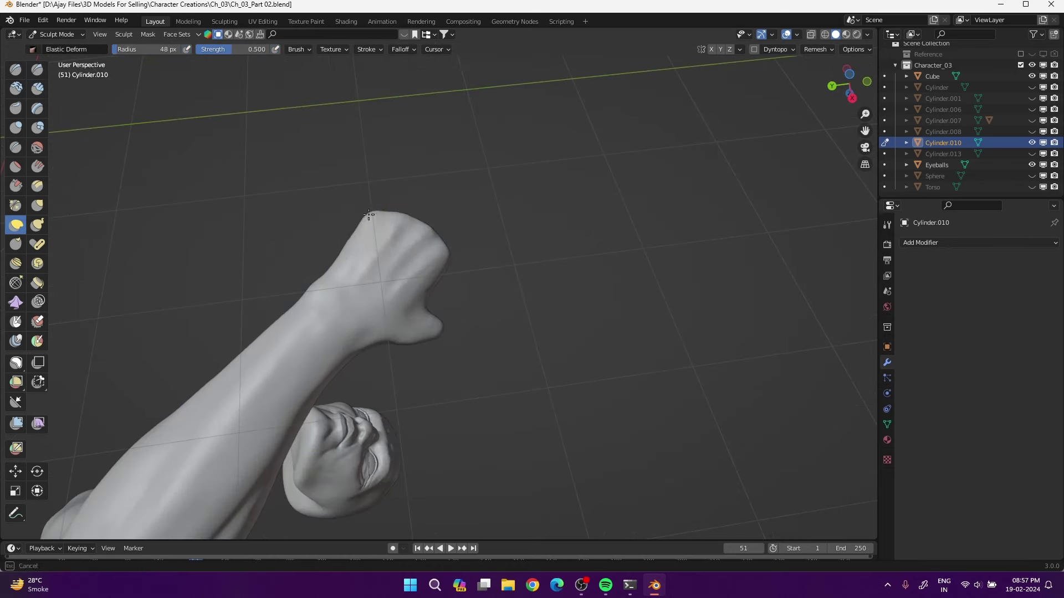
mouse_move(368, 214)
middle_mouse_down()
mouse_move(407, 350)
mouse_move(421, 343)
middle_mouse_up()
Rotate the arm in Object Mode so the hand rests against the sphere
key("ctrl+Tab")
key("r")
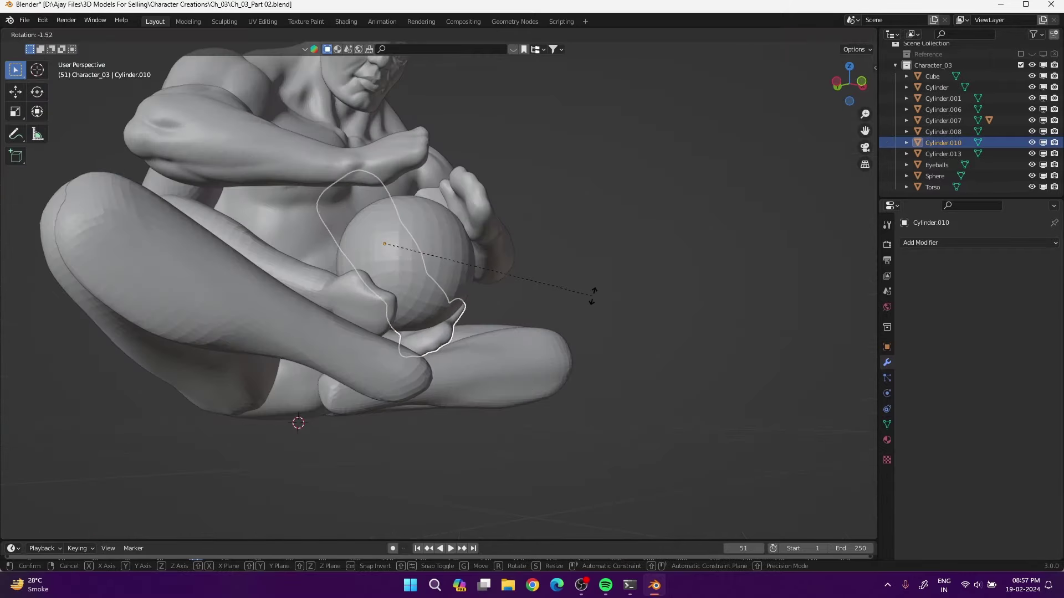
left_click(450, 334)
Mirror a duplicate of the selected limb across the X axis, then orbit around the figure
middle_click_drag(451, 334, 479, 348)
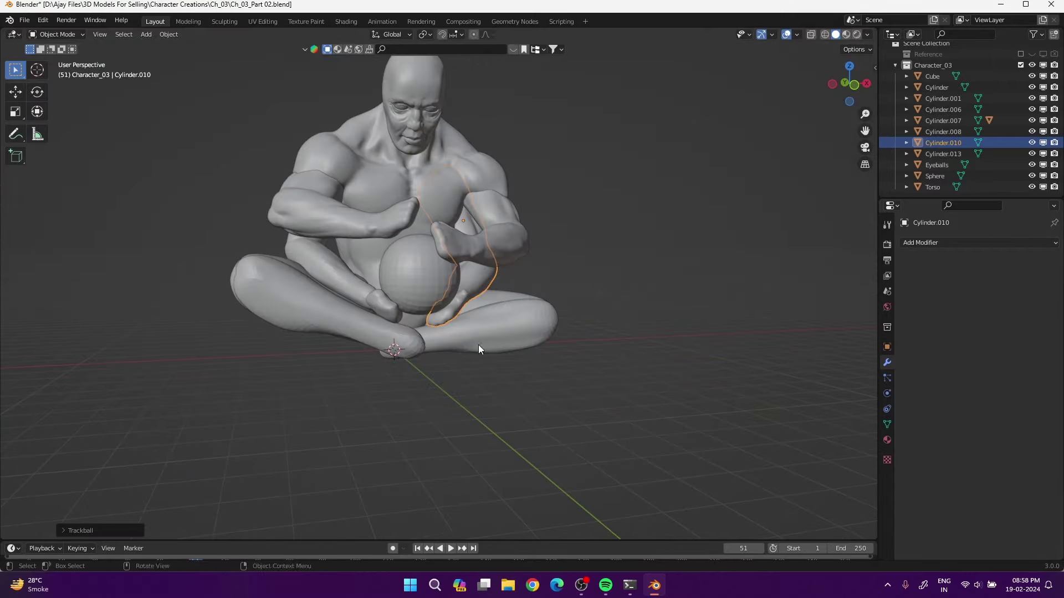
key("ctrl+m")
key("x")
key("Return")
middle_click_drag(579, 317, 349, 294)
middle_click_drag(463, 333, 475, 353)
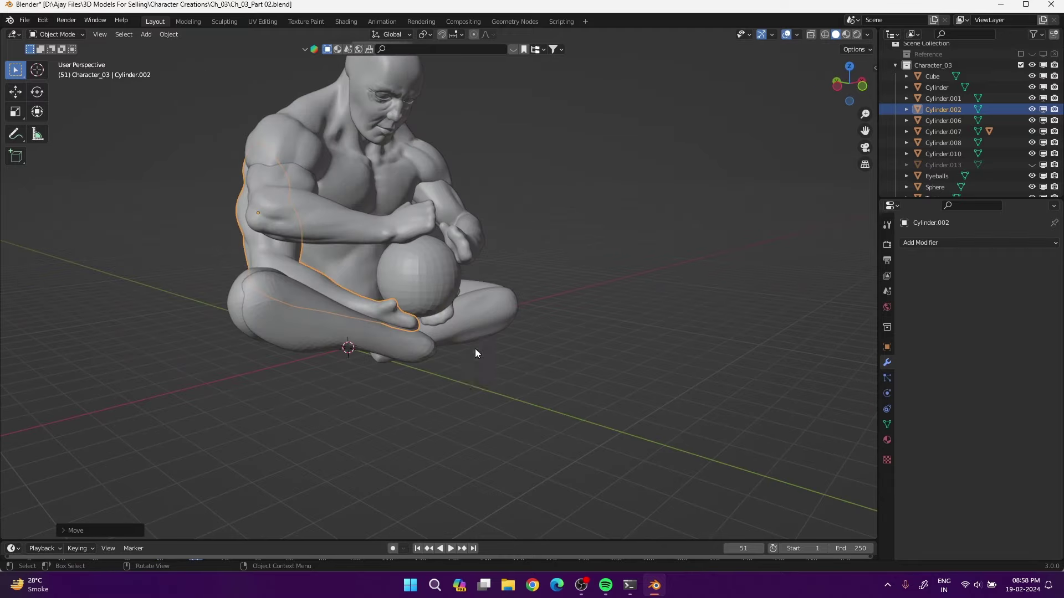
middle_click_drag(540, 331, 298, 227)
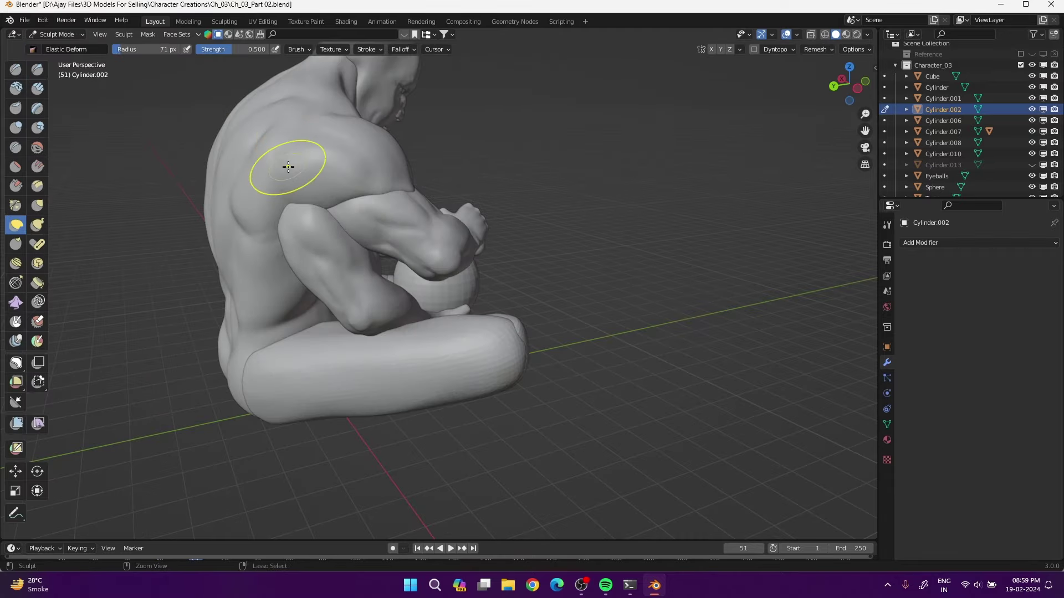
middle_click_drag(288, 167, 686, 303)
Move sculpting from the current piece to the bent leg Cylinder.006
key("ctrl+Tab")
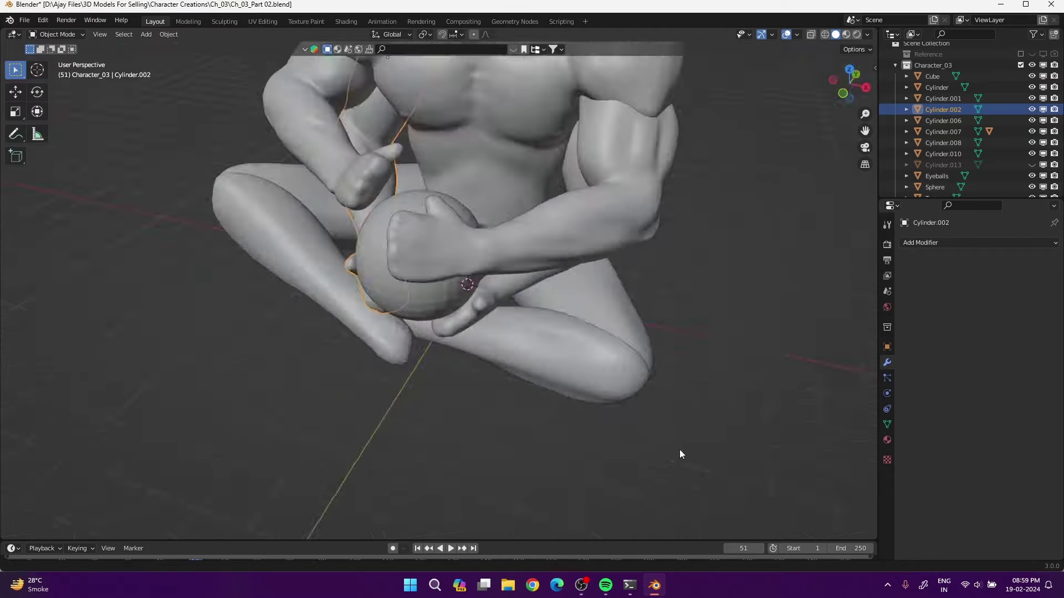
scroll(679, 450, "down", 5)
middle_click_drag(526, 327, 570, 328)
left_click(363, 280)
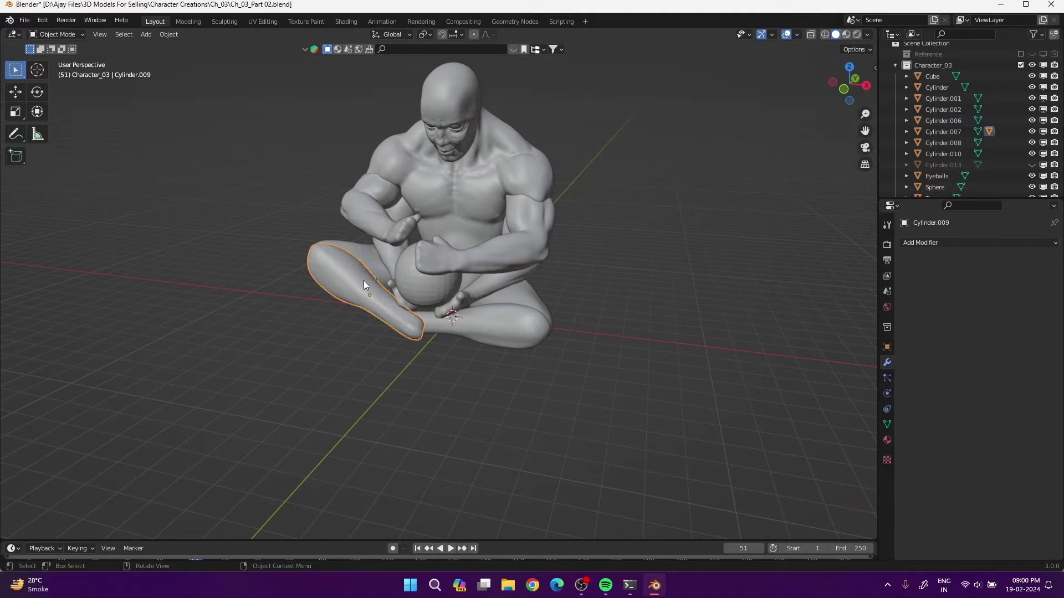
left_click(527, 300)
key("ctrl+Tab")
scroll(527, 301, "up", 5)
mouse_move(527, 300)
middle_mouse_down()
mouse_move(551, 228)
mouse_move(610, 311)
mouse_move(648, 477)
mouse_move(609, 360)
middle_mouse_up()
key("ctrl+Tab")
left_click(615, 388)
Remesh the bent leg at a finer voxel size of 0.0673
key("r")
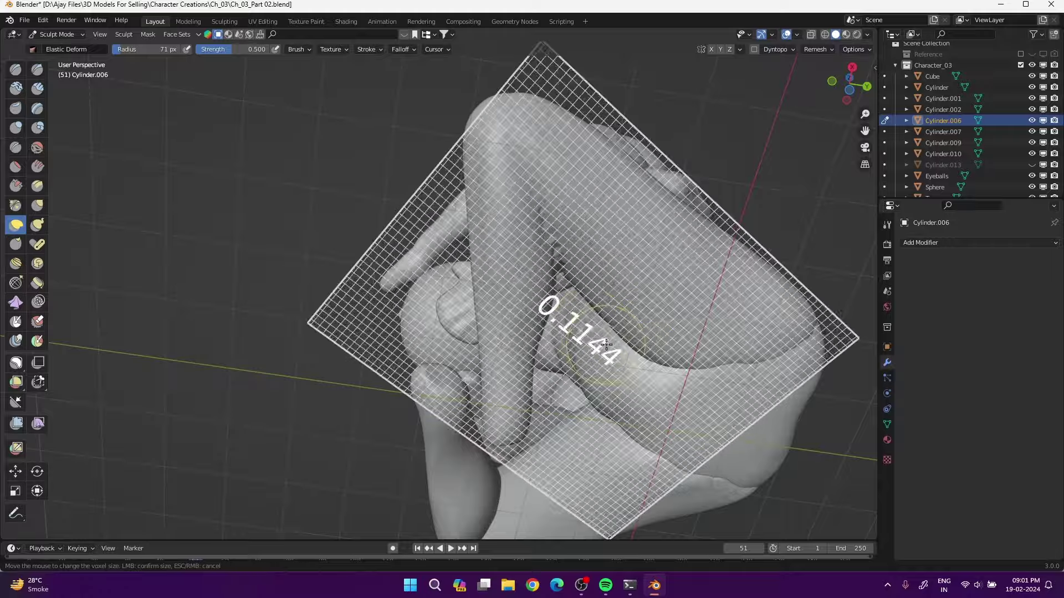
left_click(636, 320)
mouse_move(636, 320)
middle_mouse_down()
mouse_move(579, 405)
mouse_move(494, 408)
mouse_move(451, 433)
middle_mouse_up()
scroll(629, 392, "up", 3)
middle_click_drag(629, 391, 491, 386)
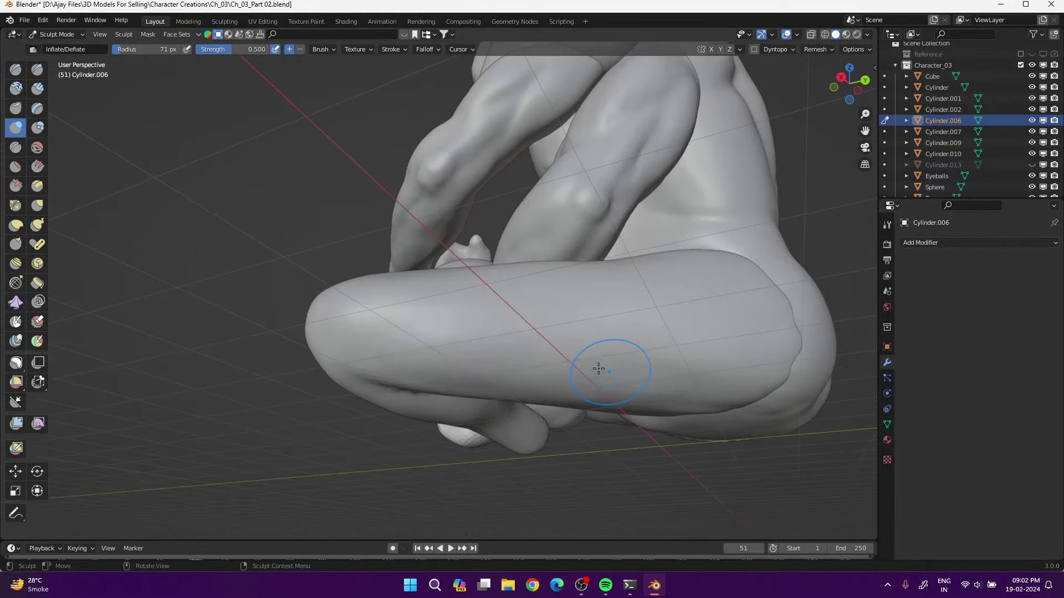
Inflate and build up the bent leg's shin with the Inflate and Clay Strips brushes
mouse_move(598, 369)
middle_mouse_down()
mouse_move(542, 402)
mouse_move(576, 349)
mouse_move(577, 388)
mouse_move(560, 356)
mouse_move(503, 406)
middle_mouse_up()
key("shift+space")
key("c")
mouse_move(647, 419)
middle_mouse_down()
mouse_move(558, 387)
mouse_move(549, 315)
middle_mouse_up()
key("i")
mouse_move(572, 349)
middle_mouse_down()
mouse_move(550, 218)
mouse_move(582, 273)
mouse_move(646, 316)
mouse_move(581, 385)
mouse_move(577, 309)
mouse_move(636, 451)
mouse_move(577, 417)
mouse_move(636, 394)
middle_mouse_up()
key("i")
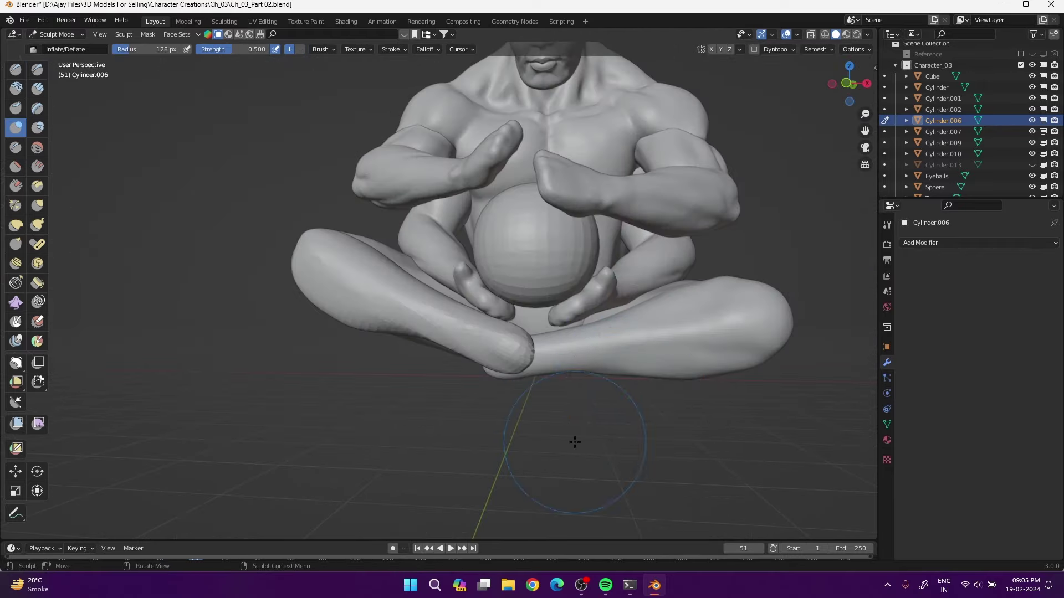
middle_click_drag(574, 442, 486, 407)
Lasso-mask the leg and pull its unmasked tip out into a foot with Snake Hook
key("b")
key("b")
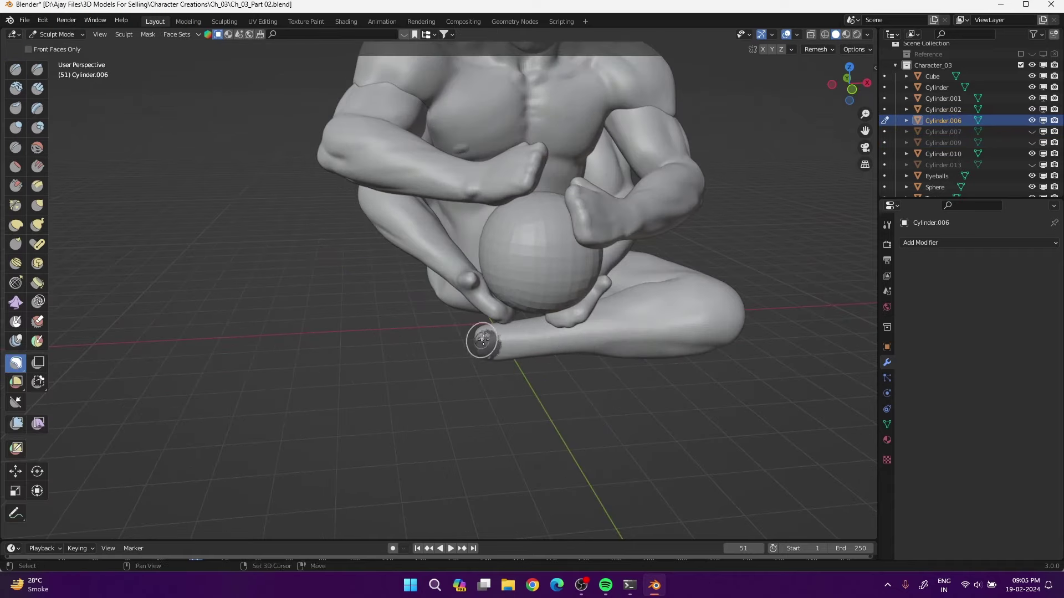
key("shift+space")
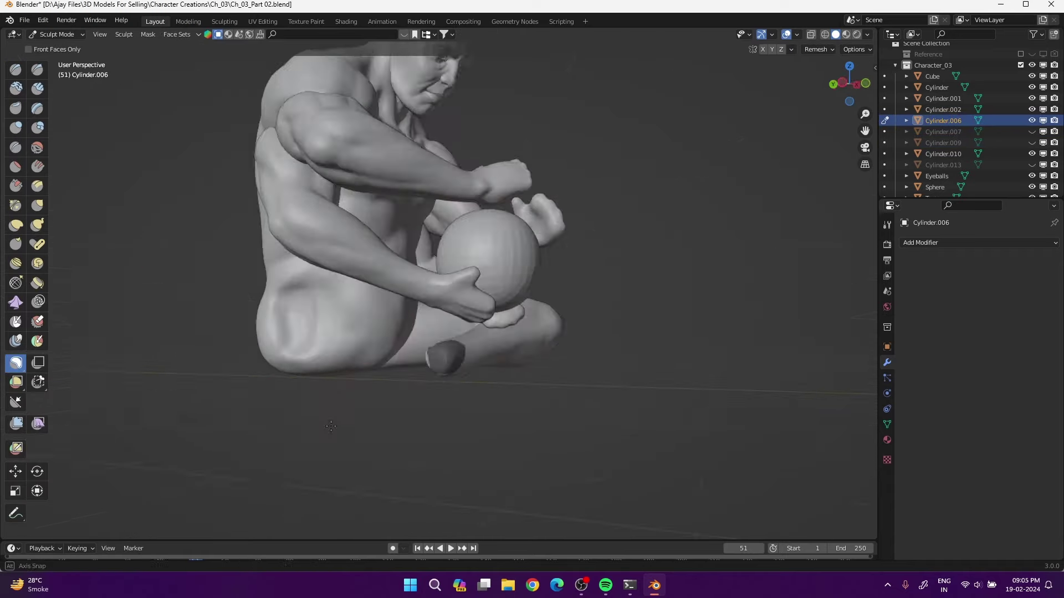
mouse_move(472, 345)
middle_mouse_down()
mouse_move(489, 426)
mouse_move(423, 357)
mouse_move(441, 405)
middle_mouse_up()
key("k")
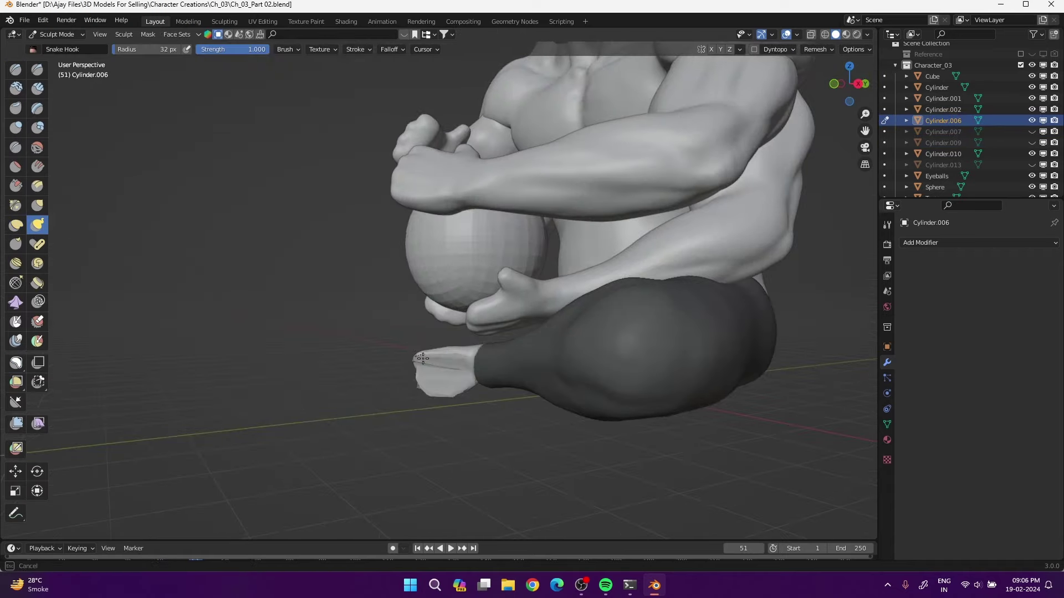
middle_click_drag(422, 359, 231, 337)
key("shift+space")
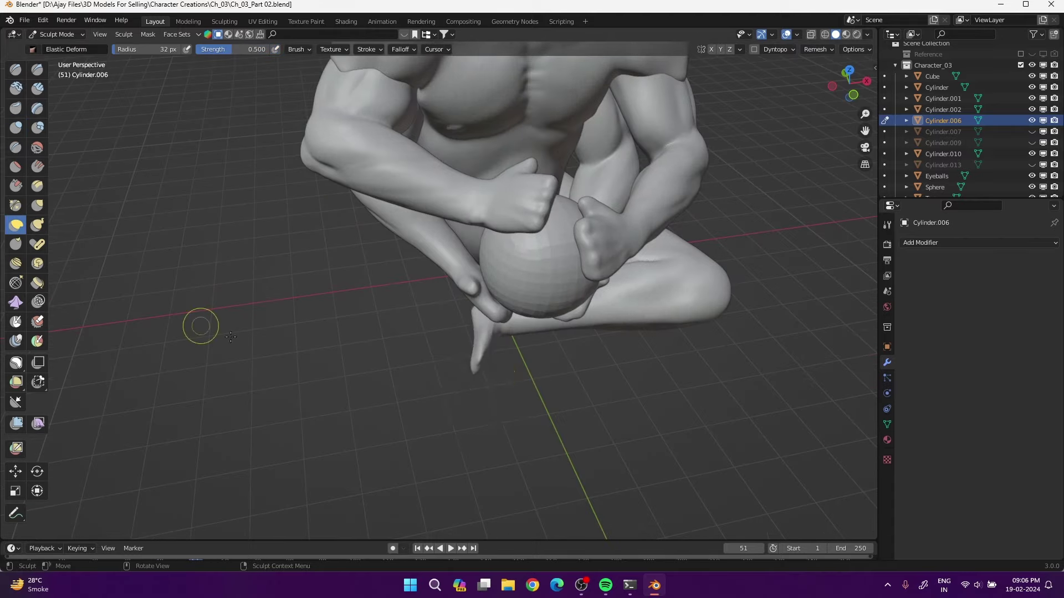
key("i")
middle_click_drag(468, 371, 379, 354)
mouse_move(426, 248)
middle_mouse_down()
mouse_move(531, 300)
mouse_move(412, 400)
mouse_move(487, 380)
mouse_move(494, 284)
middle_mouse_up()
Reshape the bent leg's foot with Elastic Deform, viewing it from below and the front
left_click(530, 300)
key("ctrl+Tab")
key("shift+space")
mouse_move(675, 312)
middle_mouse_down()
mouse_move(803, 408)
mouse_move(439, 149)
mouse_move(442, 364)
middle_mouse_up()
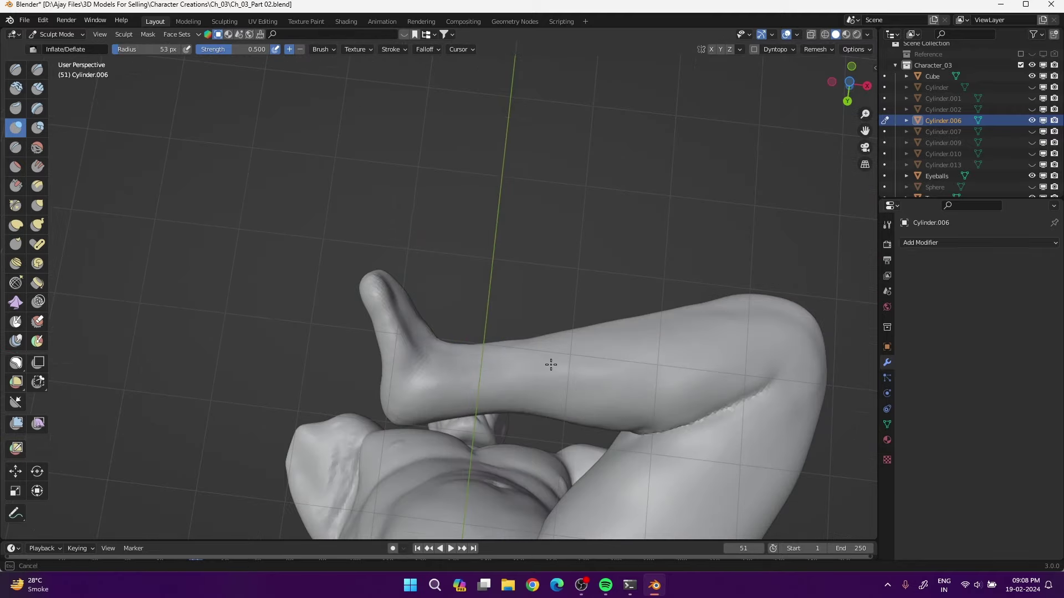
mouse_move(551, 364)
middle_mouse_down()
mouse_move(451, 404)
mouse_move(355, 333)
middle_mouse_up()
left_click(16, 362)
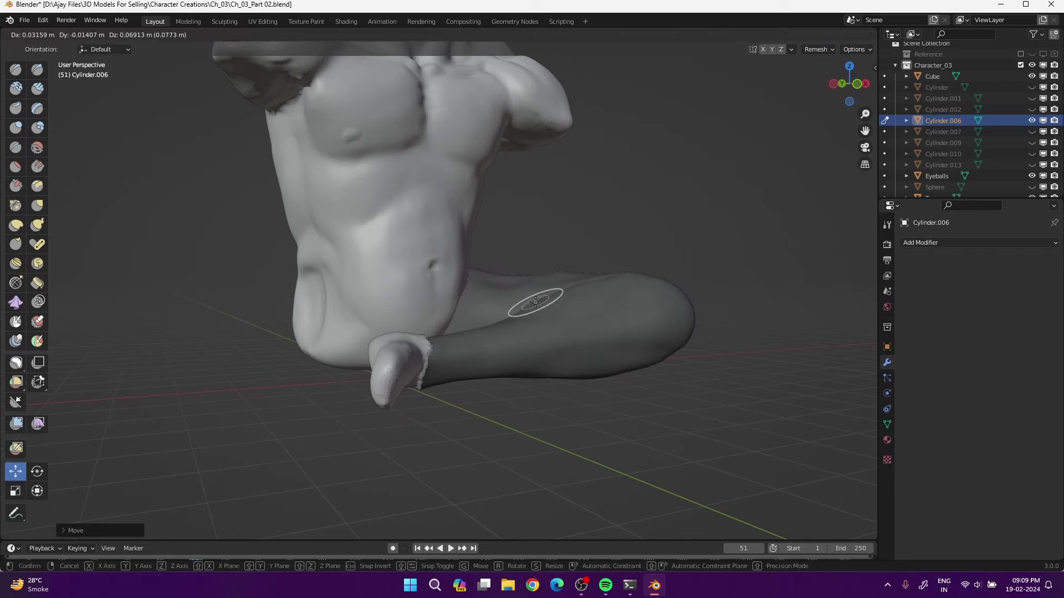
Build up the crossed leg's shin with Clay Strips, alternating with Elastic Deform
key("c")
mouse_move(418, 371)
middle_mouse_down()
mouse_move(509, 382)
mouse_move(516, 355)
middle_mouse_up()
left_click_drag(515, 355, 501, 382)
mouse_move(501, 382)
middle_mouse_down()
mouse_move(541, 332)
mouse_move(344, 373)
mouse_move(280, 356)
mouse_move(387, 252)
mouse_move(475, 218)
mouse_move(446, 338)
mouse_move(456, 404)
mouse_move(421, 268)
mouse_move(423, 368)
mouse_move(332, 368)
mouse_move(463, 380)
mouse_move(372, 337)
mouse_move(351, 356)
mouse_move(349, 310)
mouse_move(510, 392)
mouse_move(358, 309)
middle_mouse_up()
key("e")
key("c")
key("e")
Define the calf, ankle and heel with Clay Strips while orbiting around the legs
mouse_move(405, 216)
middle_mouse_down()
mouse_move(451, 434)
mouse_move(470, 363)
mouse_move(408, 427)
mouse_move(486, 388)
mouse_move(451, 380)
mouse_move(610, 349)
mouse_move(440, 428)
mouse_move(349, 387)
mouse_move(368, 392)
mouse_move(459, 351)
mouse_move(391, 402)
middle_mouse_up()
key("shift+c")
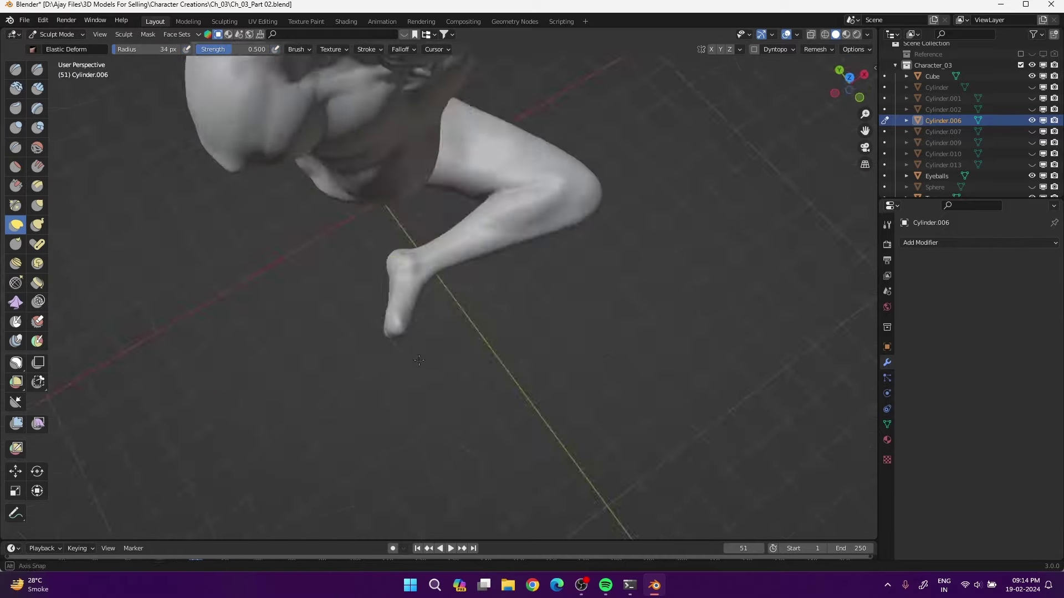
mouse_move(419, 361)
middle_mouse_down()
mouse_move(410, 354)
mouse_move(427, 320)
mouse_move(481, 380)
middle_mouse_up()
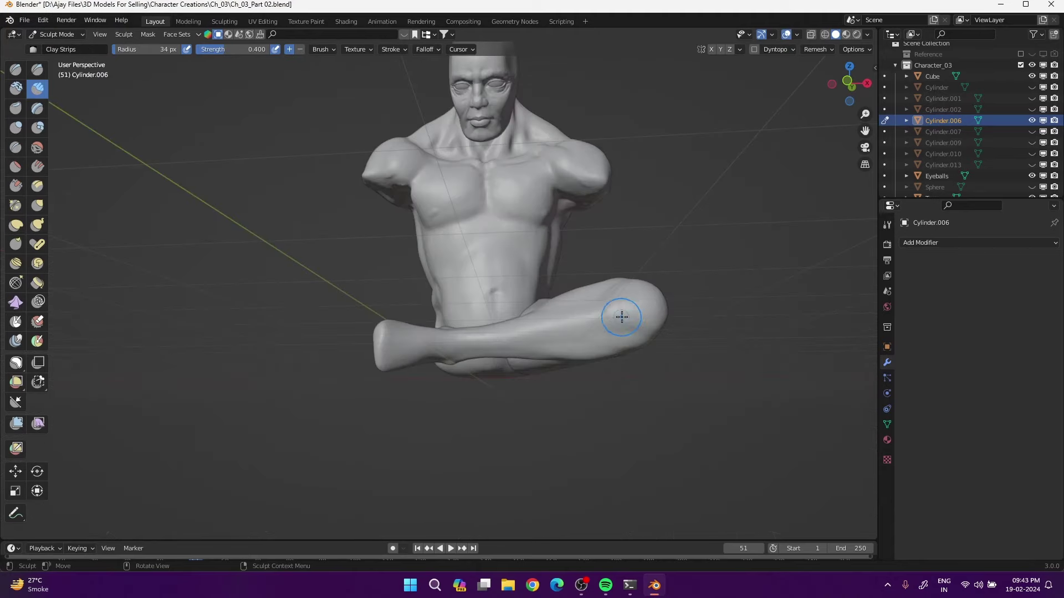
middle_click_drag(621, 316, 662, 307)
middle_click_drag(549, 309, 487, 455)
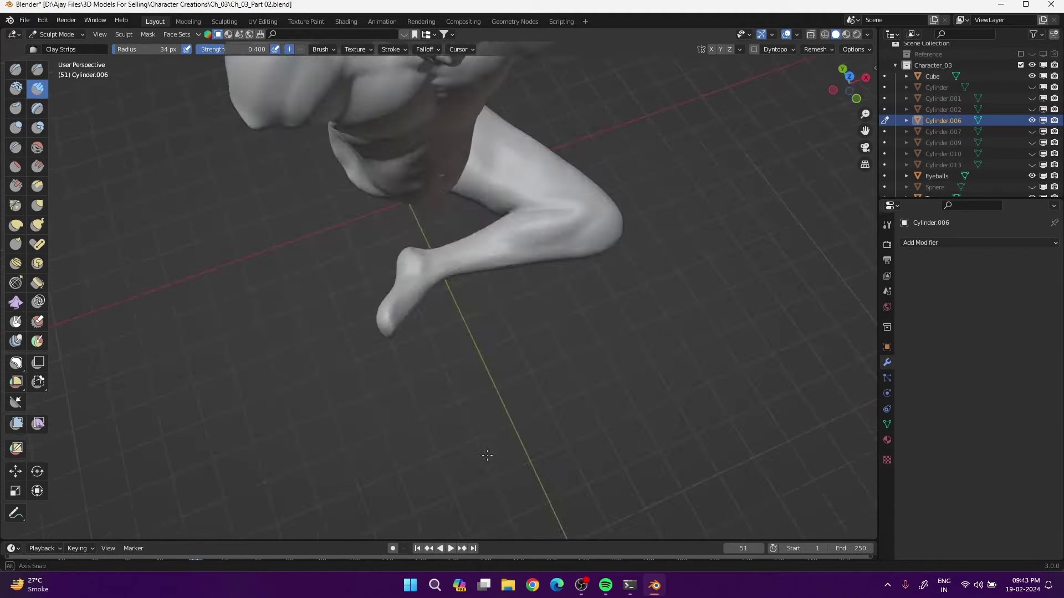
mouse_move(466, 371)
middle_mouse_down()
mouse_move(416, 344)
mouse_move(459, 299)
mouse_move(405, 379)
mouse_move(471, 360)
mouse_move(541, 310)
mouse_move(558, 351)
mouse_move(487, 380)
mouse_move(400, 378)
middle_mouse_up()
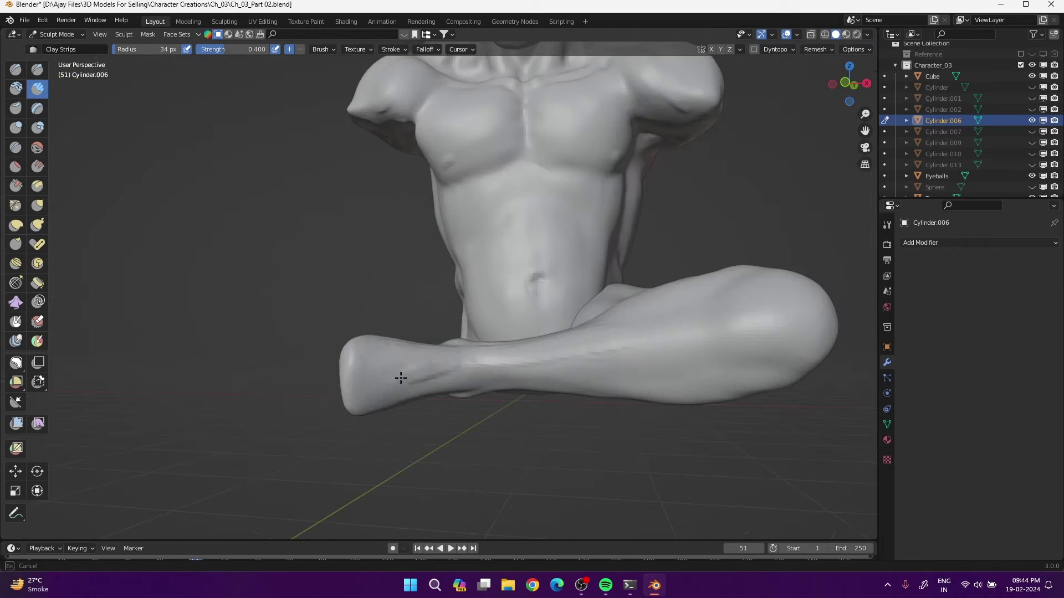
mouse_move(582, 351)
middle_mouse_down()
mouse_move(422, 297)
mouse_move(701, 349)
middle_mouse_up()
key("ctrl+Tab")
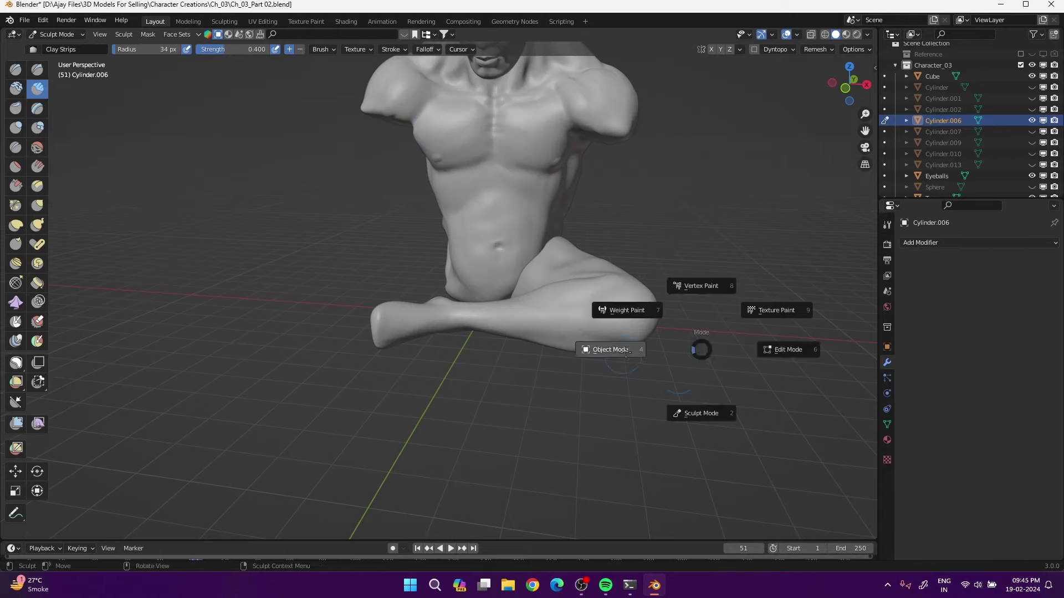
Mirror the other leg Cylinder.003 and move it into position
left_click(692, 348)
key("KP_1")
left_click(308, 391)
key("ctrl+KP_3")
key("r")
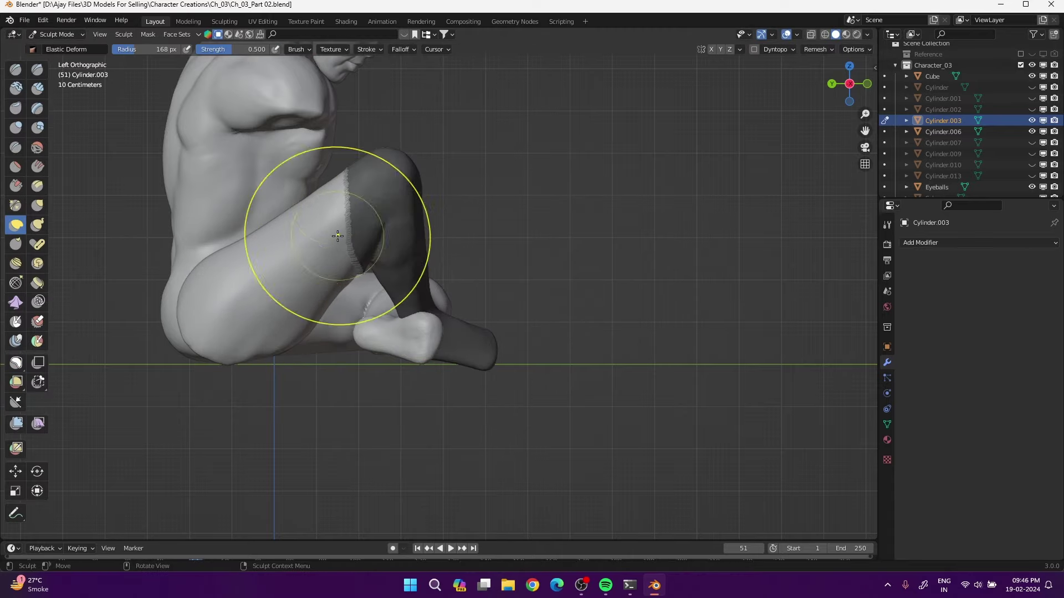
Trackball-rotate the leg into the crossed pose using front and left ortho views
middle_click_drag(337, 236, 391, 266)
scroll(416, 261, "up", 3)
key("KP_1")
key("ctrl+Tab")
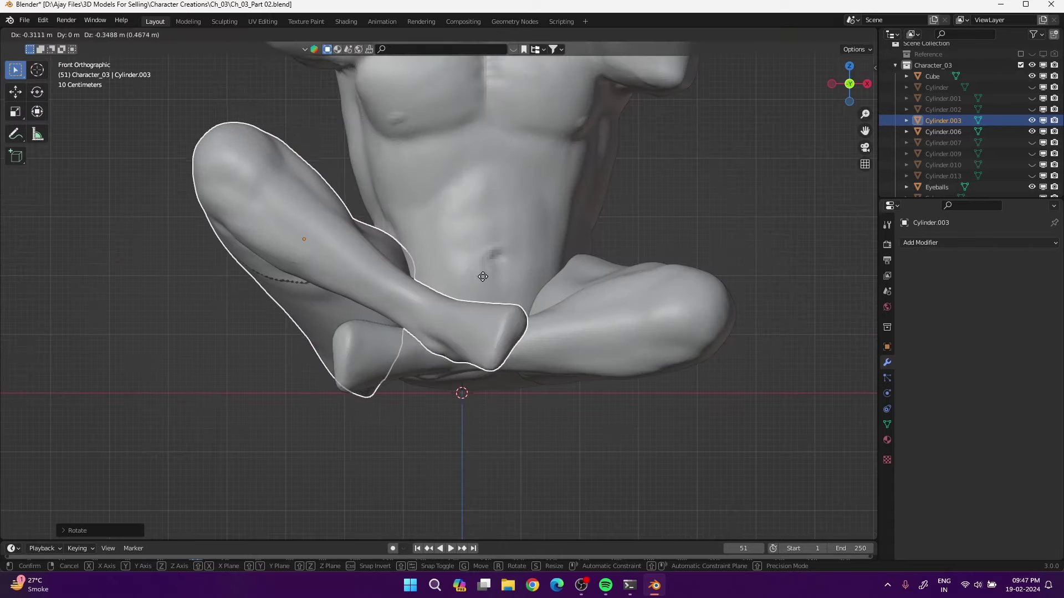
left_click(501, 263)
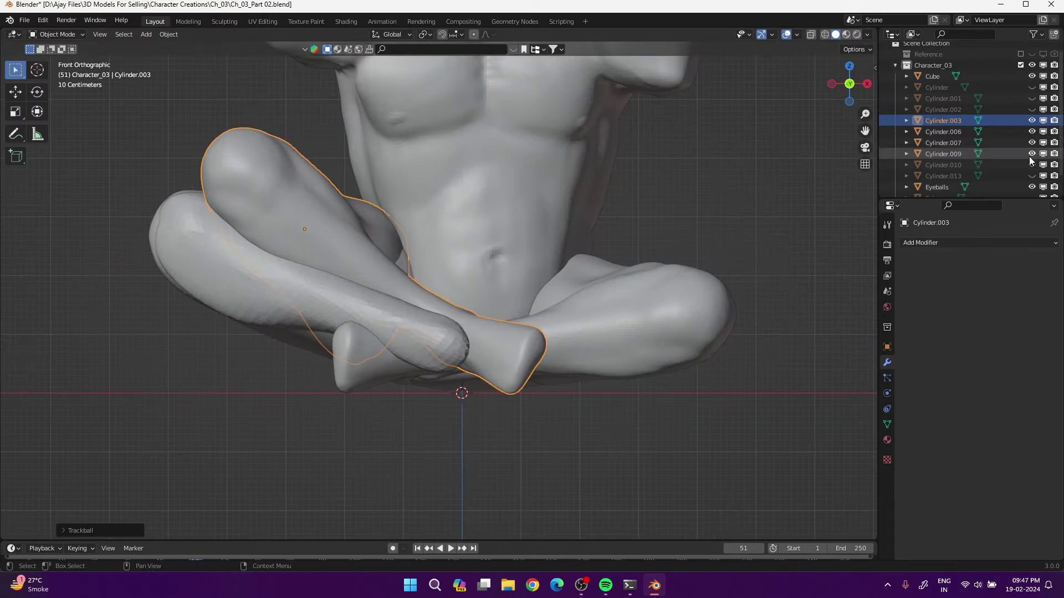
left_click(442, 219)
mouse_move(442, 218)
middle_mouse_down()
mouse_move(493, 250)
mouse_move(377, 306)
mouse_move(357, 376)
middle_mouse_up()
Lightly sculpt the repositioned leg and check the viewport overlay options
key("ctrl+Tab")
scroll(376, 305, "up", 3)
mouse_move(411, 271)
middle_mouse_down()
mouse_move(409, 391)
mouse_move(466, 310)
mouse_move(569, 397)
mouse_move(193, 292)
mouse_move(361, 378)
mouse_move(240, 349)
mouse_move(263, 261)
middle_mouse_up()
key("ctrl+Tab")
key("ctrl+Tab")
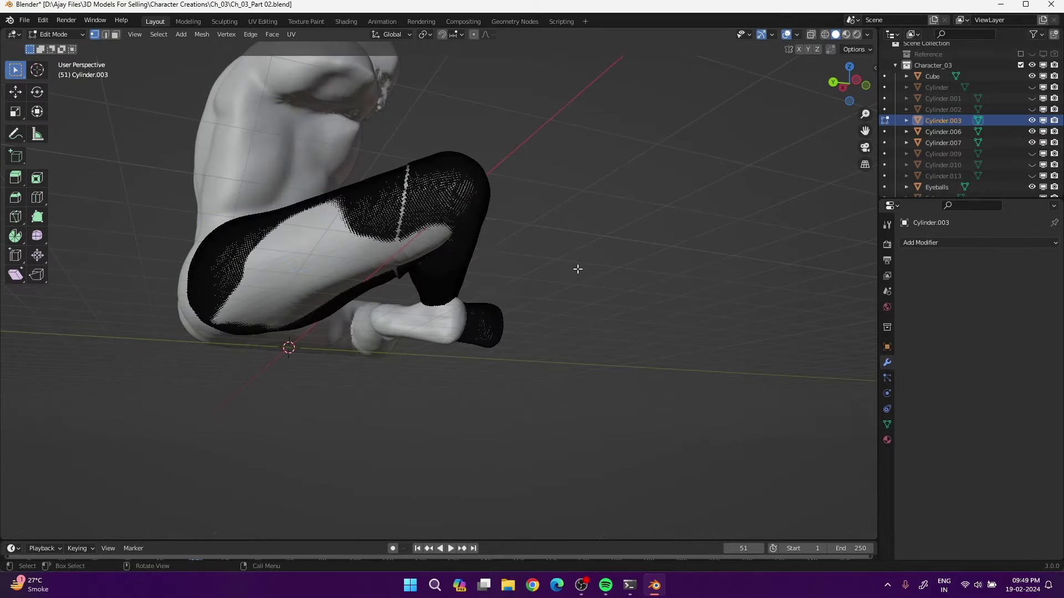
left_click(797, 34)
key("ctrl+Tab")
mouse_move(266, 333)
middle_mouse_down()
mouse_move(291, 351)
mouse_move(272, 294)
middle_mouse_up()
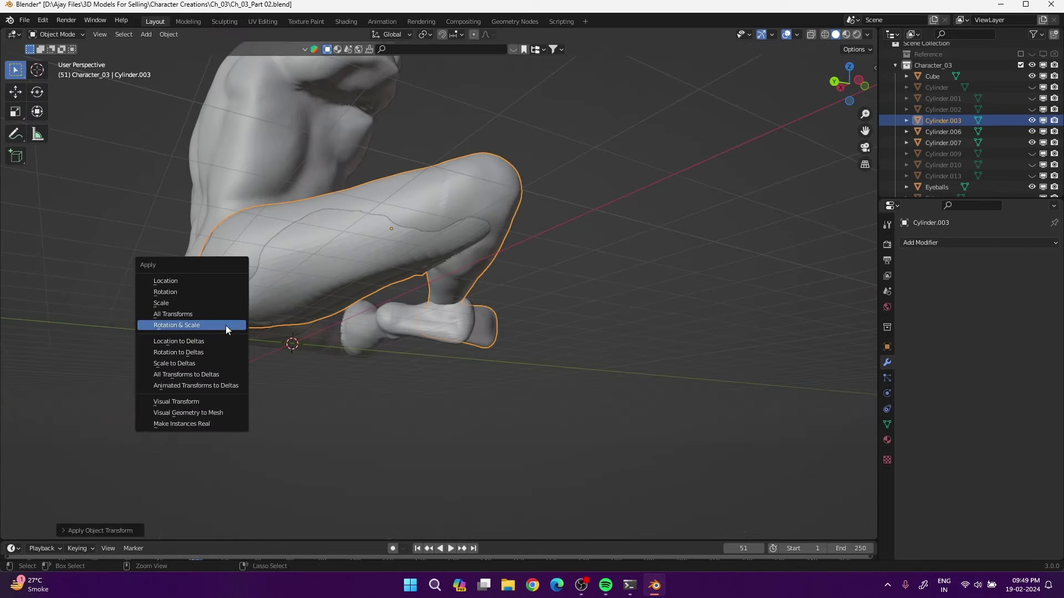
Switch sculpting to the other crossed leg and view it from the front
middle_click_drag(312, 248, 253, 352)
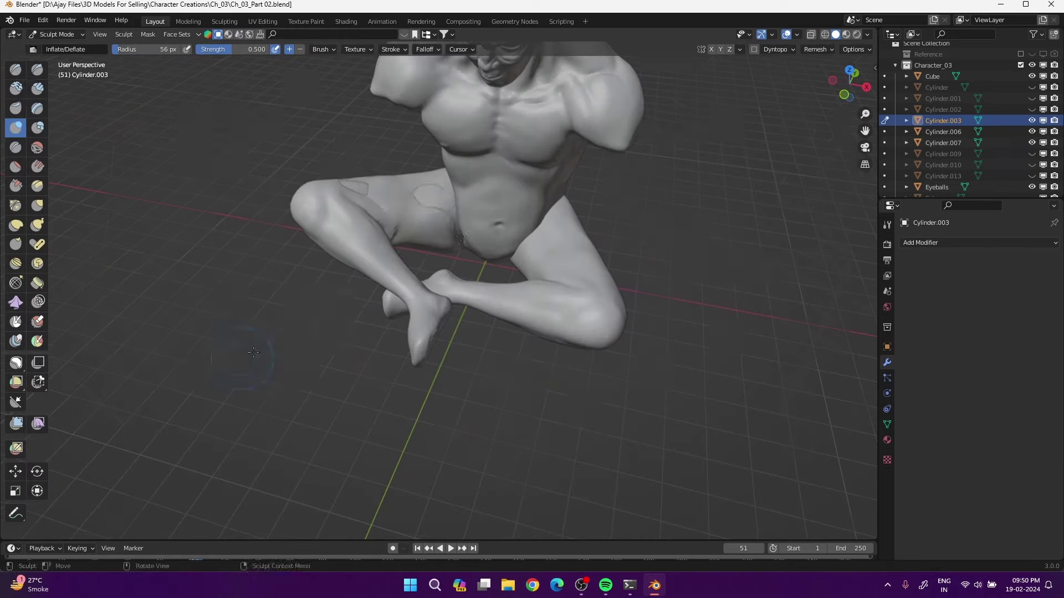
middle_click_drag(393, 199, 417, 269)
middle_click_drag(373, 201, 311, 241)
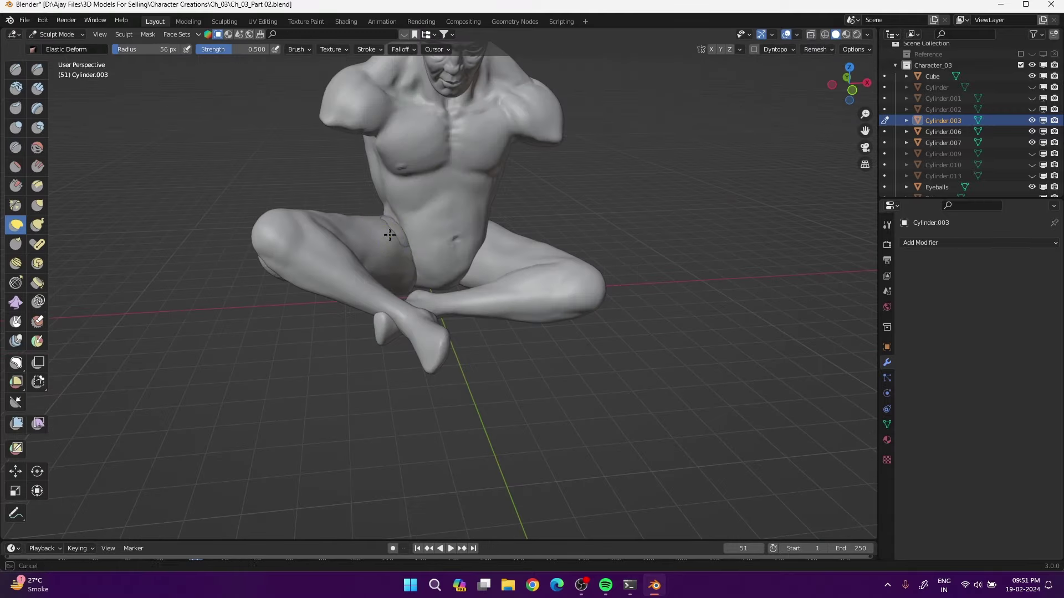
mouse_move(389, 235)
middle_mouse_down()
mouse_move(373, 399)
mouse_move(361, 244)
mouse_move(340, 275)
mouse_move(474, 359)
mouse_move(431, 215)
middle_mouse_up()
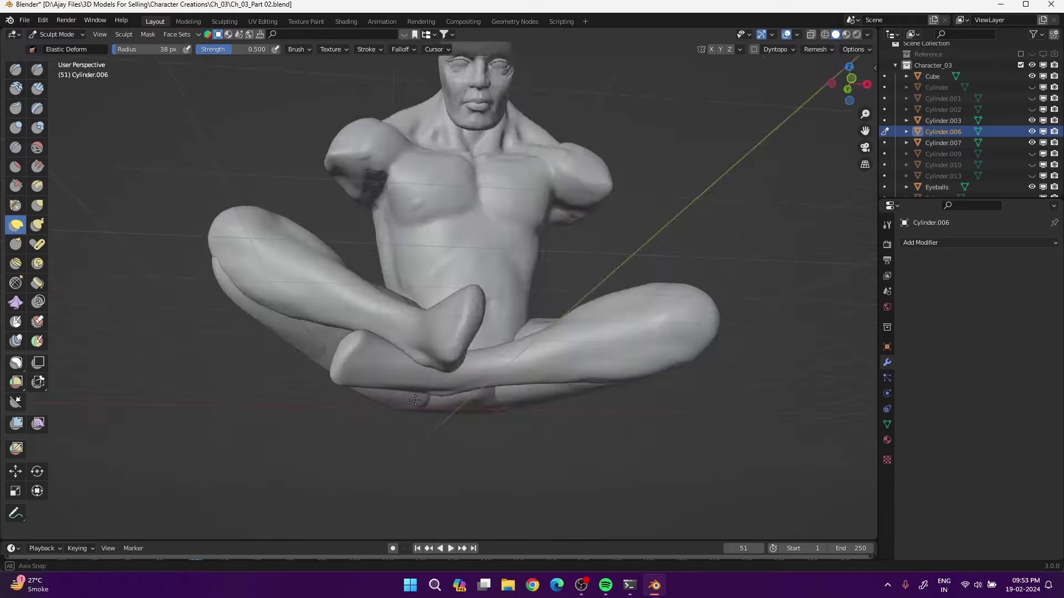
key("alt+q")
key("grave")
key("KP_1")
mouse_move(255, 341)
middle_mouse_down()
mouse_move(499, 392)
mouse_move(474, 357)
mouse_move(52, 110)
middle_mouse_up()
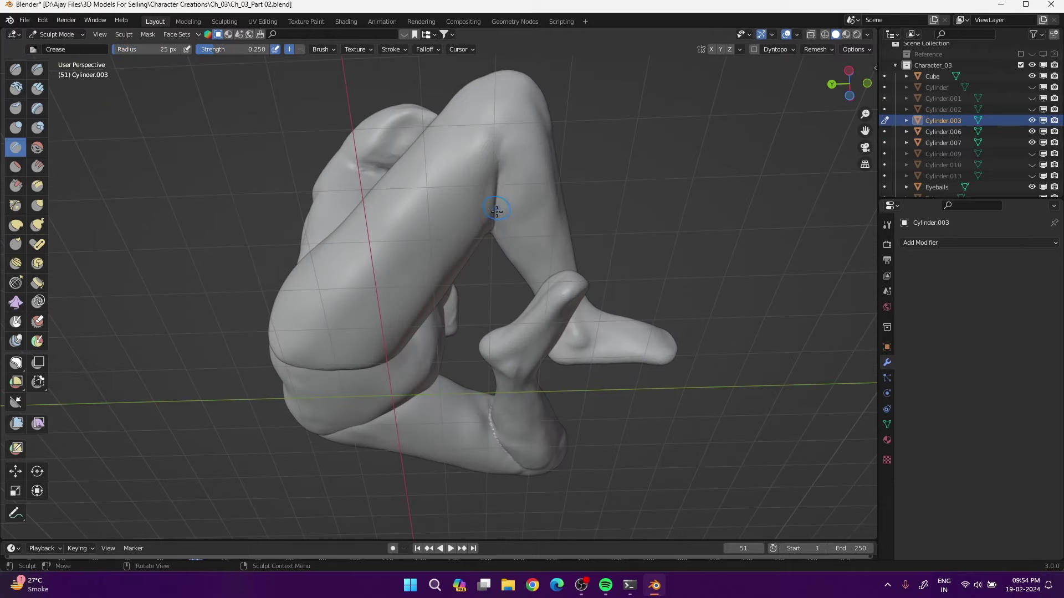
mouse_move(496, 211)
middle_mouse_down()
mouse_move(332, 209)
mouse_move(441, 216)
middle_mouse_up()
Shape the leg with Clay Strips, Elastic Deform and Inflate brushes
key("c")
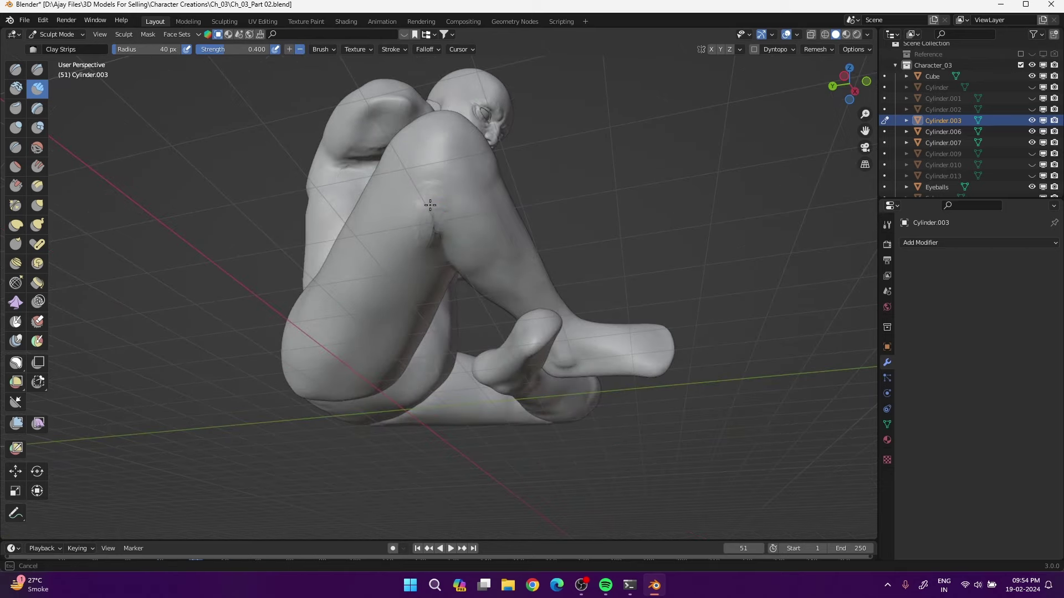
mouse_move(498, 273)
middle_mouse_down()
mouse_move(434, 238)
mouse_move(336, 300)
mouse_move(382, 277)
mouse_move(354, 311)
mouse_move(408, 352)
mouse_move(565, 135)
mouse_move(260, 357)
mouse_move(360, 387)
mouse_move(494, 392)
mouse_move(415, 360)
middle_mouse_up()
key("e")
key("i")
mouse_move(293, 324)
middle_mouse_down()
mouse_move(388, 277)
mouse_move(444, 332)
mouse_move(538, 390)
mouse_move(421, 333)
mouse_move(407, 278)
mouse_move(357, 269)
mouse_move(468, 154)
mouse_move(356, 199)
mouse_move(345, 164)
middle_mouse_up()
Add Clay Strips along both crossed legs, switching between Cylinder.006 and Cylinder.003
key("alt+q")
key("alt+q")
mouse_move(422, 148)
middle_mouse_down()
mouse_move(466, 231)
mouse_move(380, 315)
middle_mouse_up()
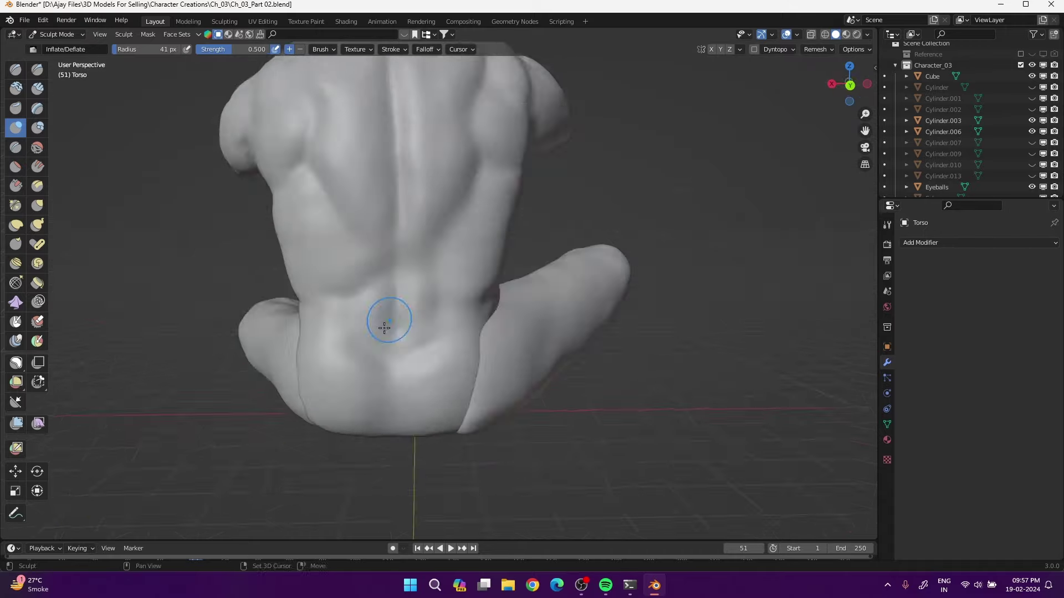
key("alt+q")
left_click(351, 393)
mouse_move(351, 393)
middle_mouse_down()
mouse_move(553, 373)
mouse_move(541, 282)
mouse_move(482, 356)
middle_mouse_up()
key("c")
left_click_drag(482, 356, 625, 318)
mouse_move(624, 318)
middle_mouse_down()
mouse_move(447, 397)
mouse_move(446, 280)
middle_mouse_up()
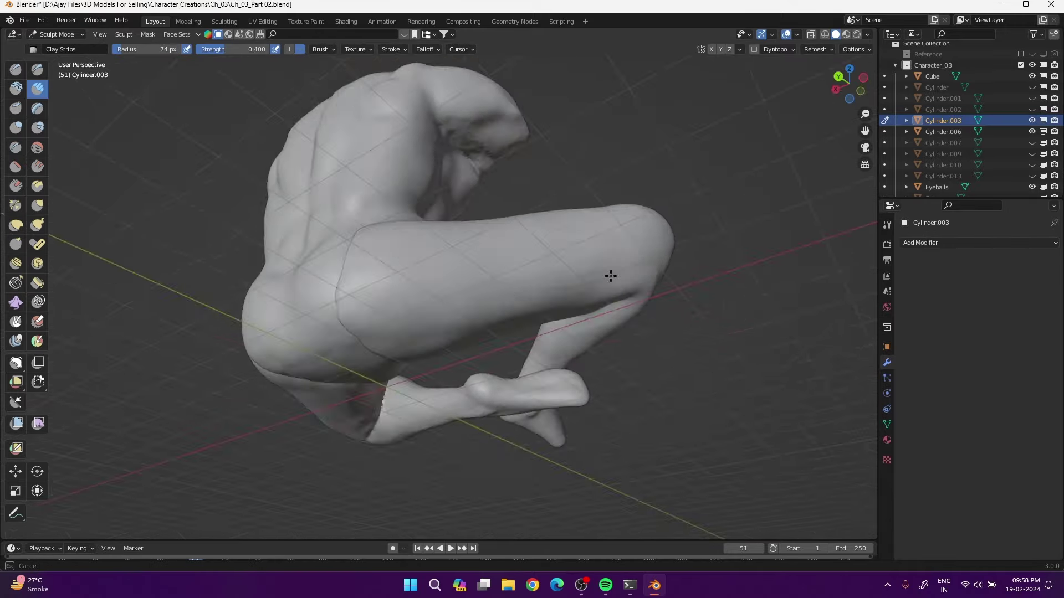
Select the Torso and sculpt its lower back and sides to blend the legs
key("ctrl+Tab")
left_click(355, 280)
left_click(503, 326)
mouse_move(354, 280)
middle_mouse_down()
mouse_move(503, 327)
mouse_move(483, 356)
mouse_move(477, 286)
mouse_move(266, 200)
middle_mouse_up()
key("ctrl+Tab")
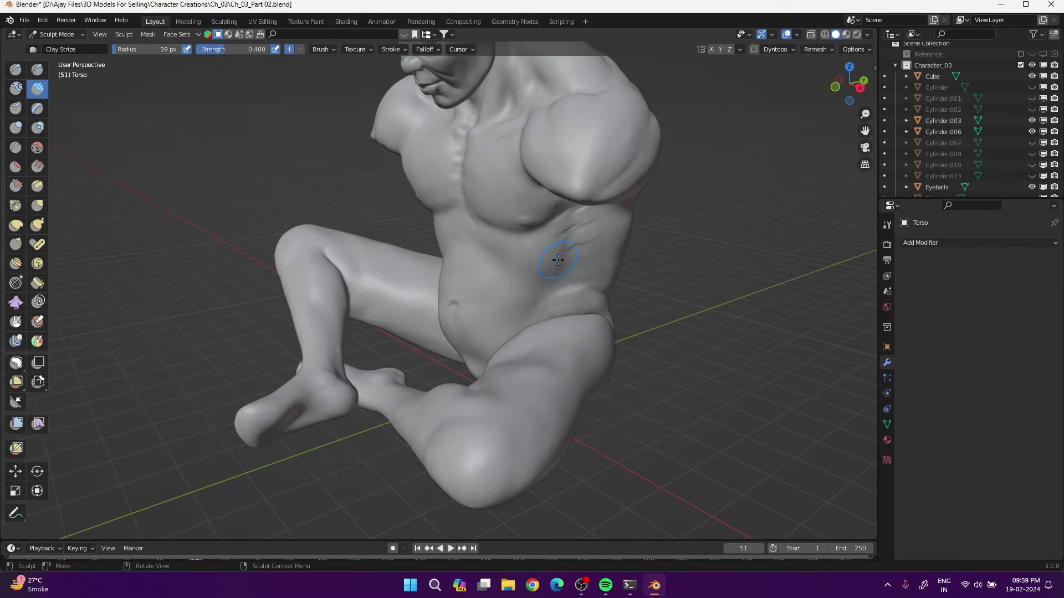
mouse_move(553, 252)
middle_mouse_down()
mouse_move(392, 220)
mouse_move(576, 327)
mouse_move(473, 316)
mouse_move(423, 332)
mouse_move(446, 382)
mouse_move(434, 290)
mouse_move(404, 286)
mouse_move(486, 425)
mouse_move(710, 255)
mouse_move(433, 355)
mouse_move(684, 343)
middle_mouse_up()
Unhide all body parts, delete Cylinder.013, and select the leg Cylinder.003
key("ctrl+Tab")
key("Delete")
left_click(447, 405)
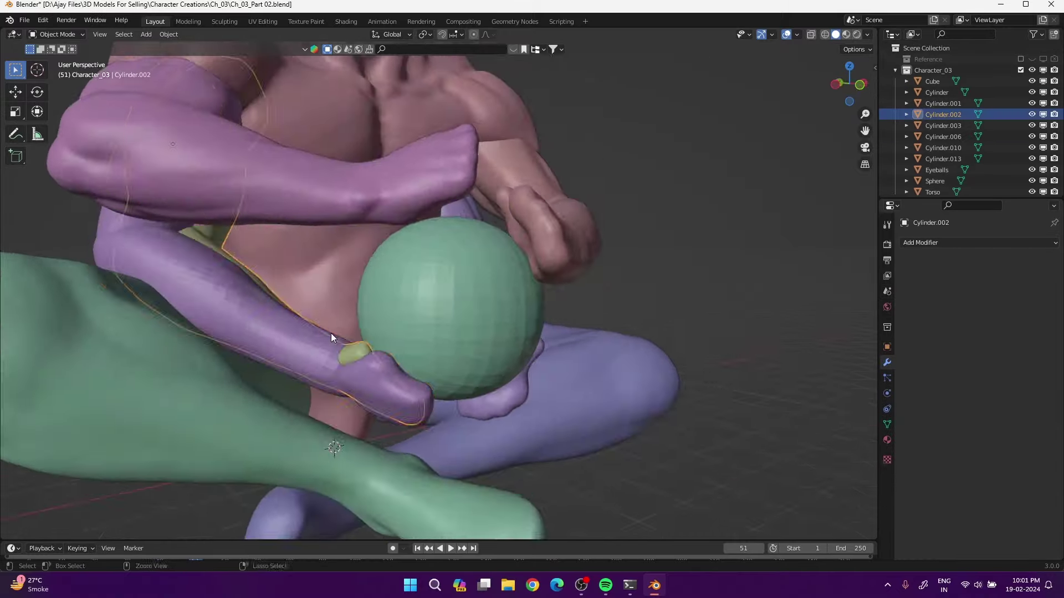
left_click(495, 390)
key("ctrl+Tab")
key("ctrl+Tab")
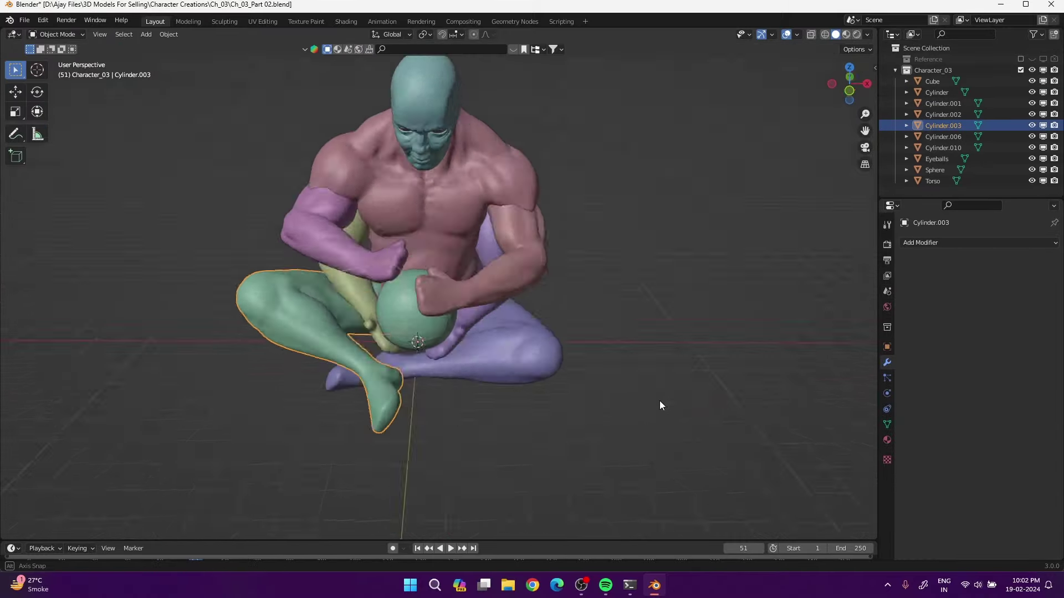